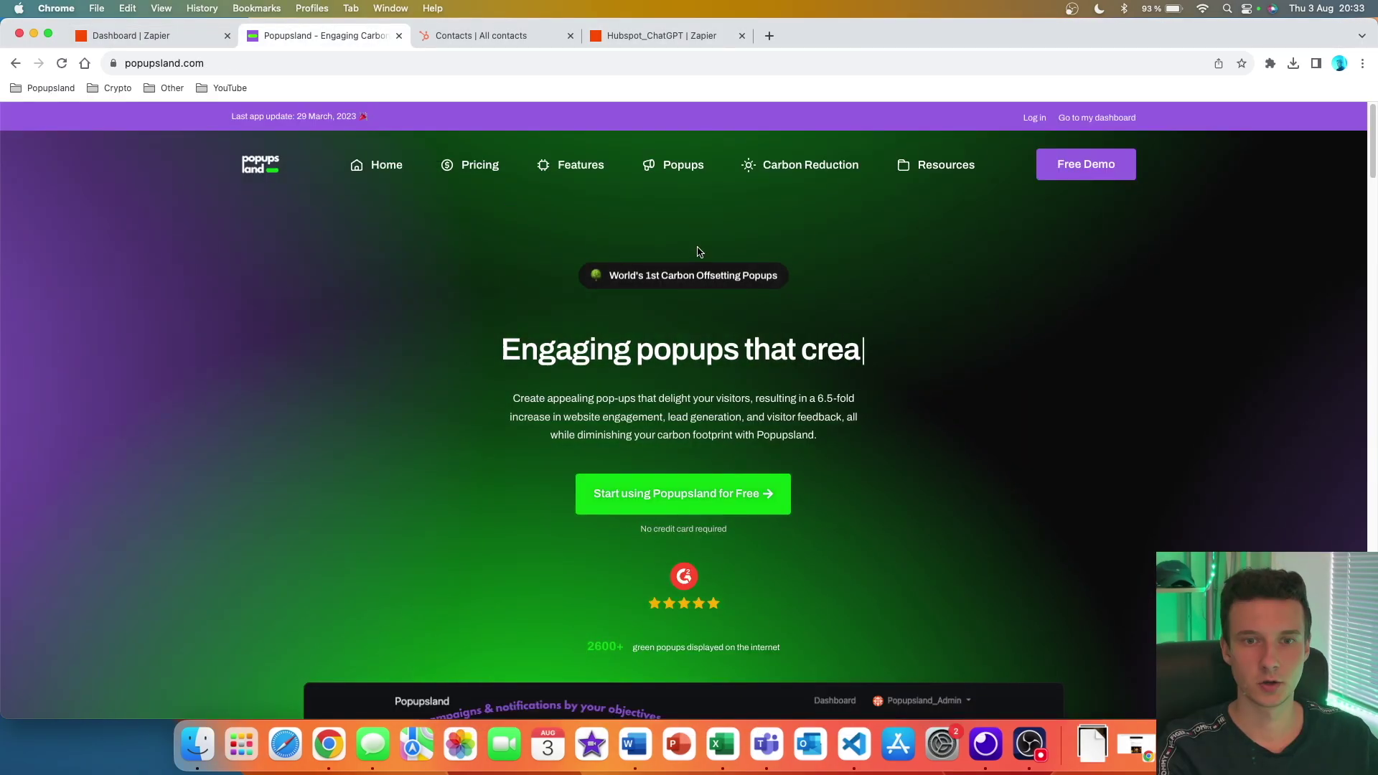
Open the Contact Us page from the footer of the Popupsland website
{"action": "scroll", "coordinate": [857, 355], "scroll_direction": "down", "scroll_amount": 15}
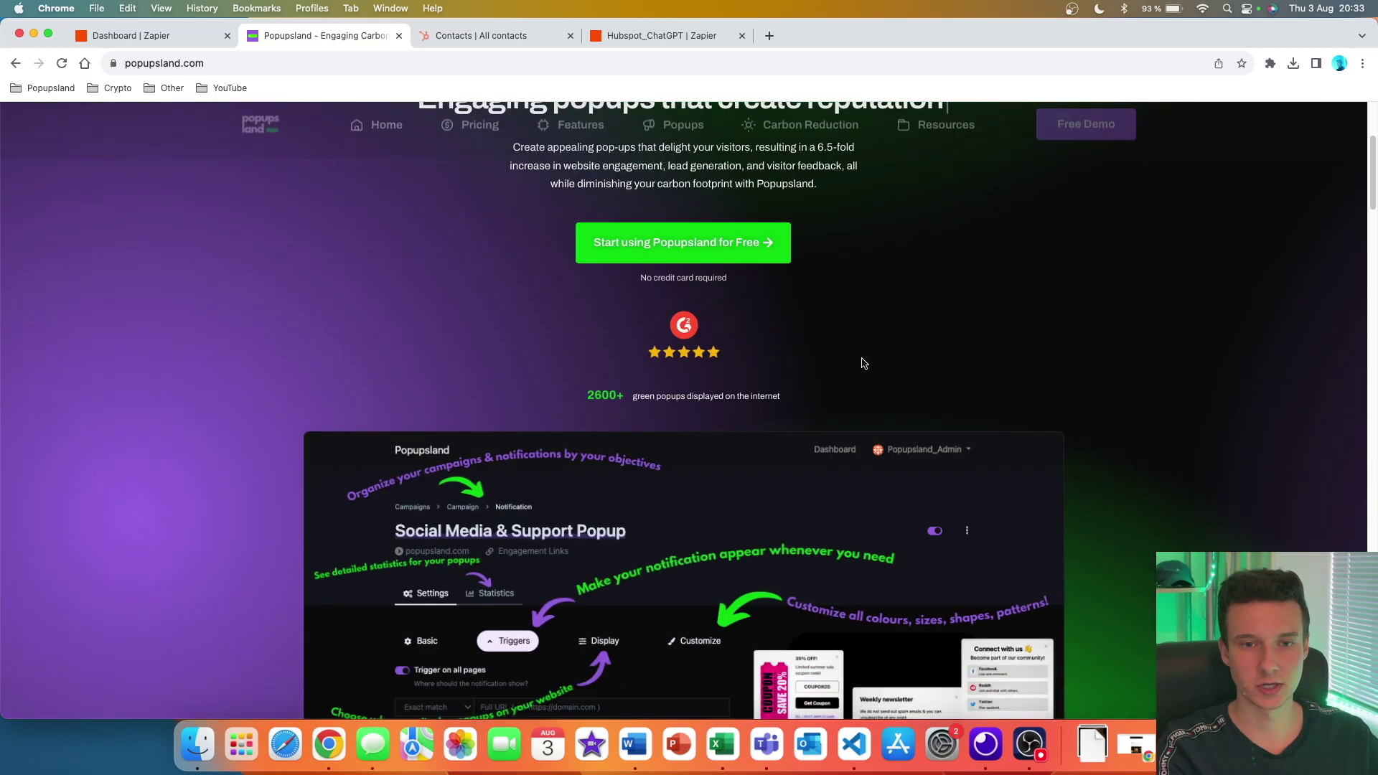
{"action": "scroll", "coordinate": [910, 369], "scroll_direction": "down", "scroll_amount": 20}
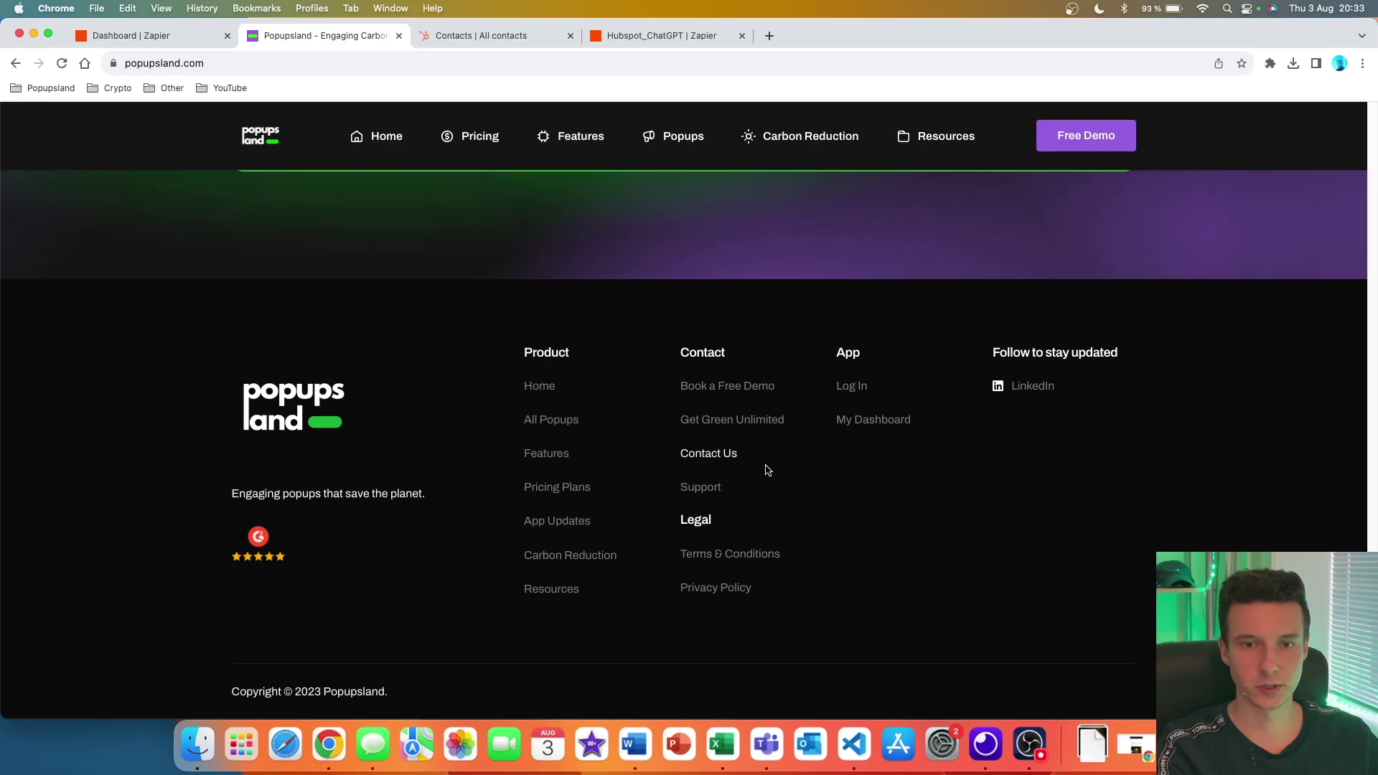
{"action": "left_click", "coordinate": [704, 462]}
Submit the contact form with the name and e-mail, company YouTube, country United States and a message asking about Popupsland and its pricing options
{"action": "scroll", "coordinate": [718, 453], "scroll_direction": "down", "scroll_amount": 4}
{"action": "scroll", "coordinate": [717, 457], "scroll_direction": "down", "scroll_amount": 2}
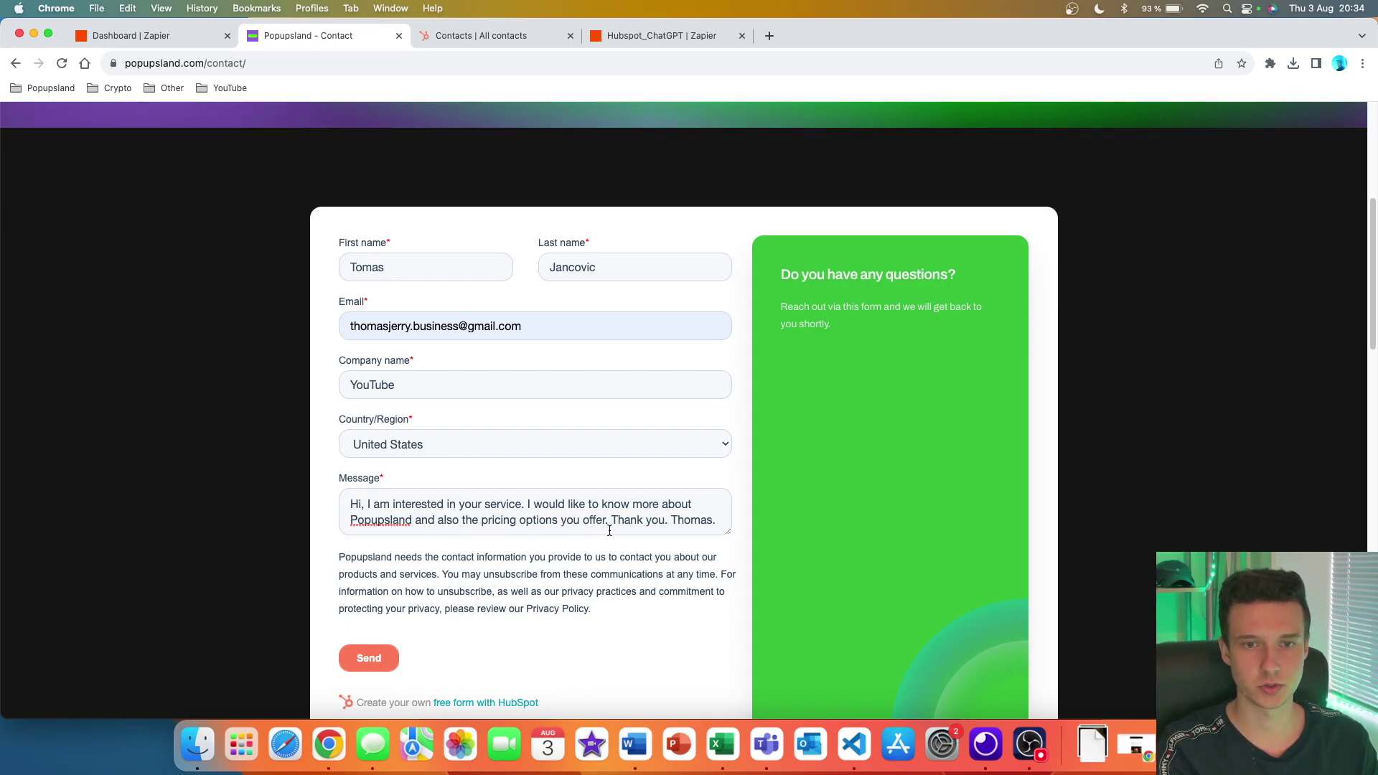
{"action": "left_click", "coordinate": [369, 658]}
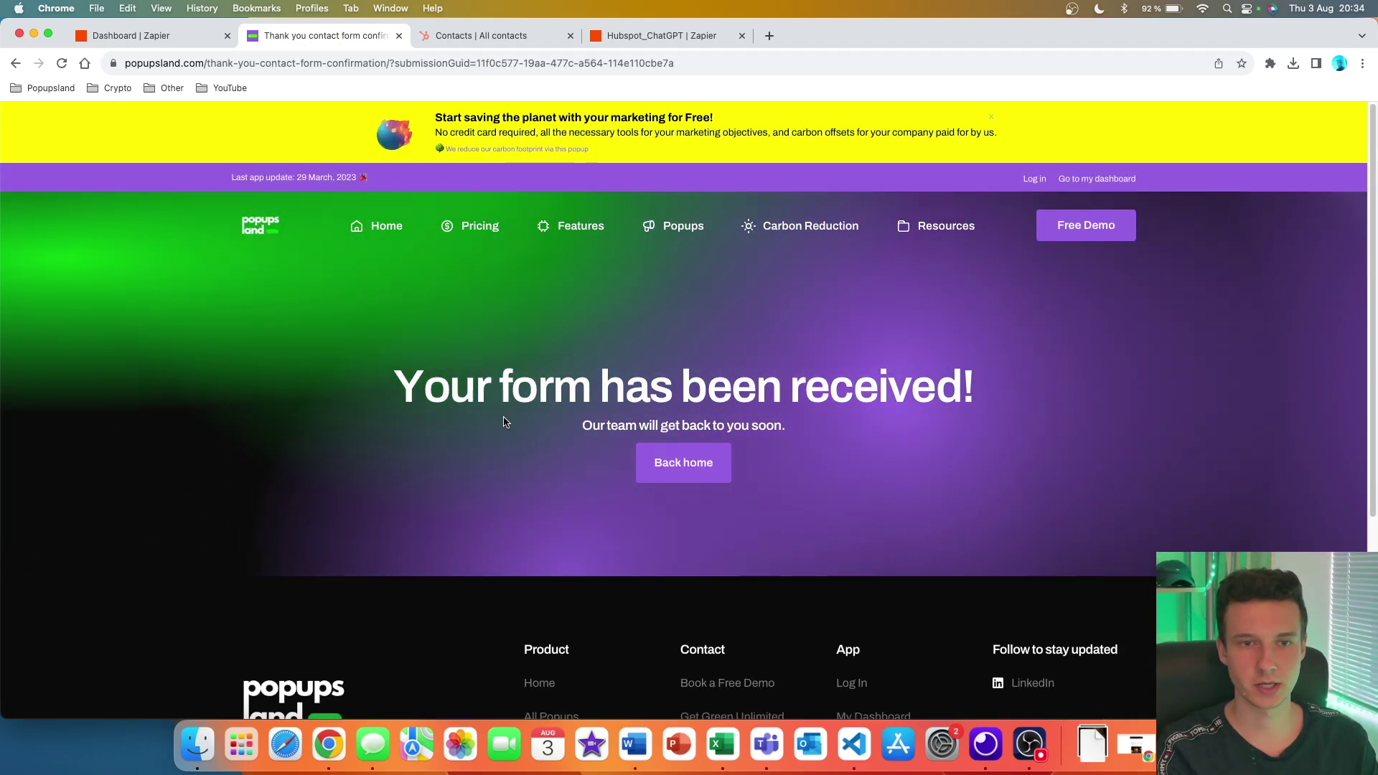
Switch to HubSpot, reload the contacts list and examine the message in the newest contact's form submission
{"action": "left_click", "coordinate": [479, 36]}
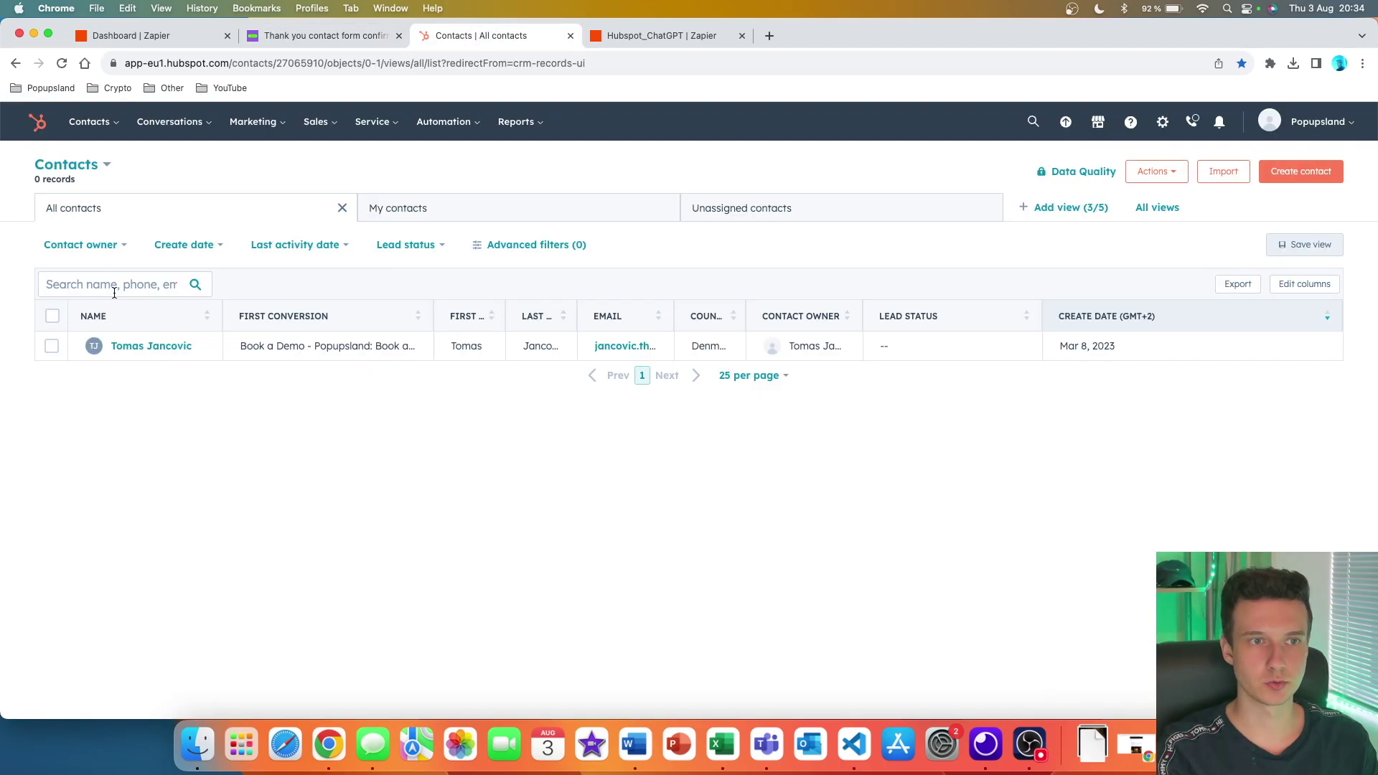
{"action": "left_click", "coordinate": [62, 63]}
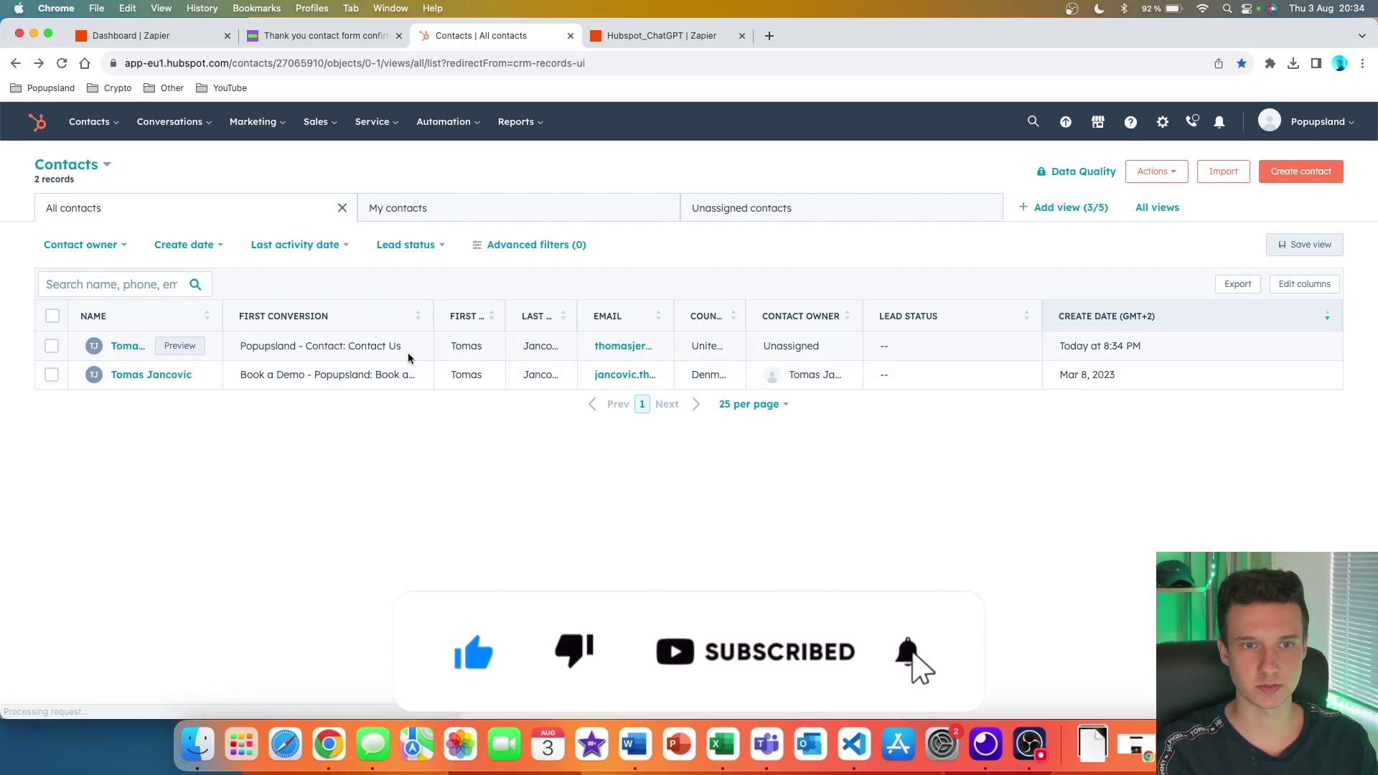
{"action": "left_click", "coordinate": [128, 346]}
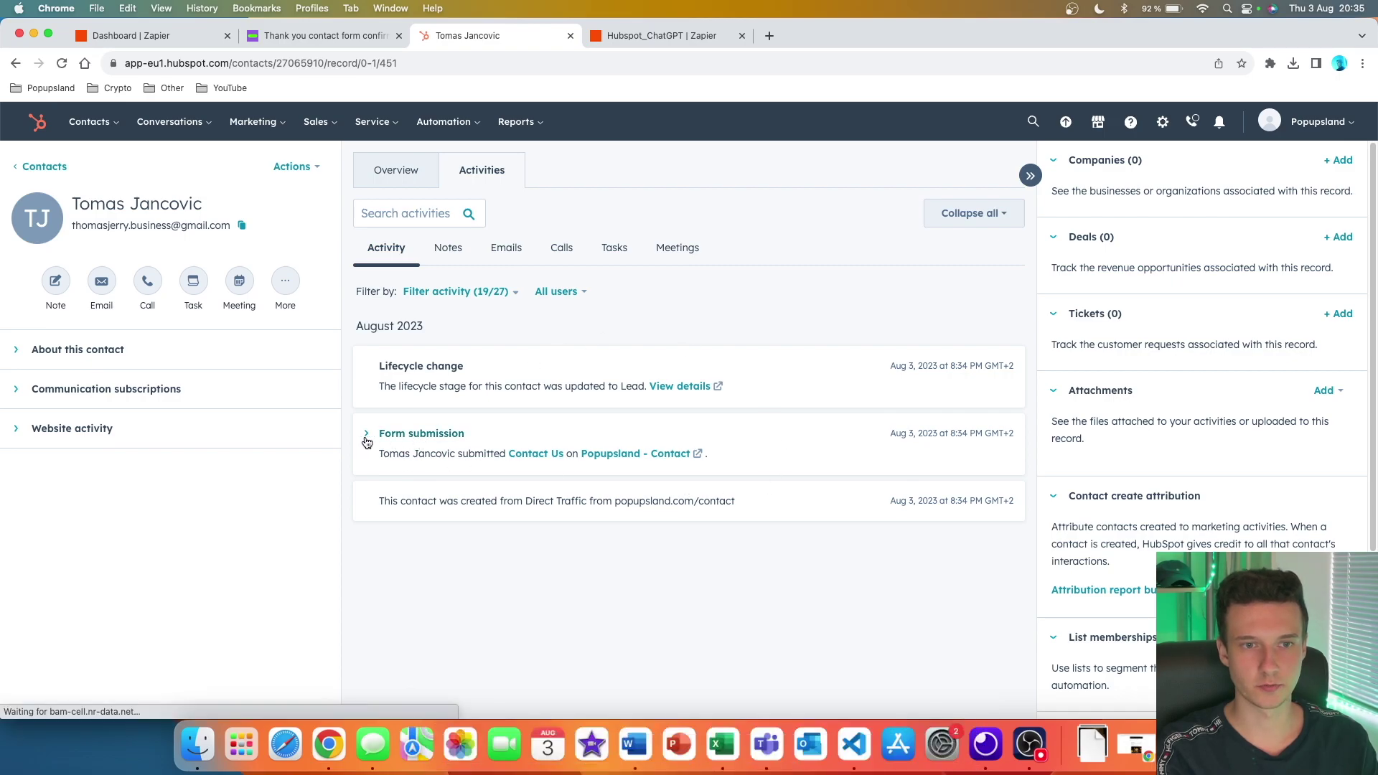
{"action": "left_click", "coordinate": [366, 438]}
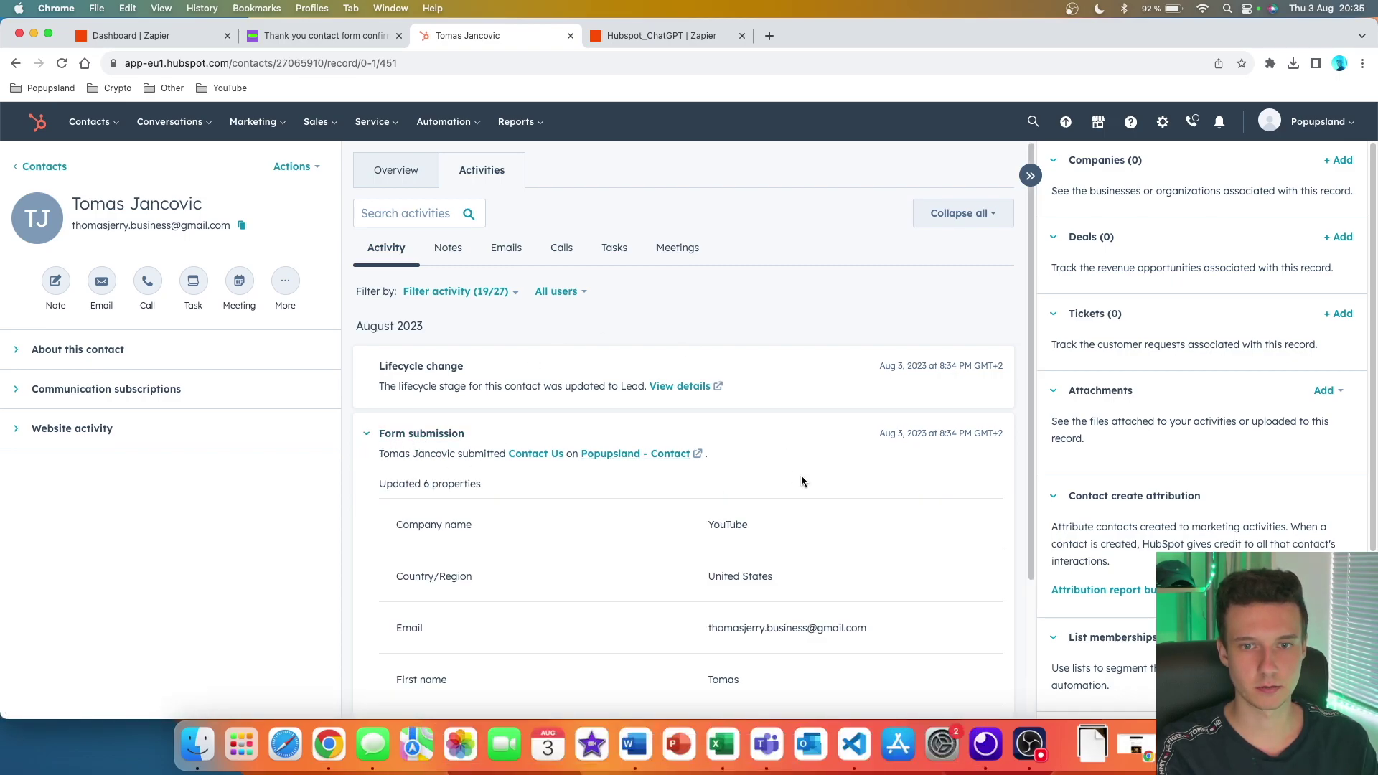
{"action": "scroll", "coordinate": [803, 477], "scroll_direction": "down", "scroll_amount": 3}
{"action": "left_click_drag", "start_coordinate": [830, 621], "coordinate": [709, 596]}
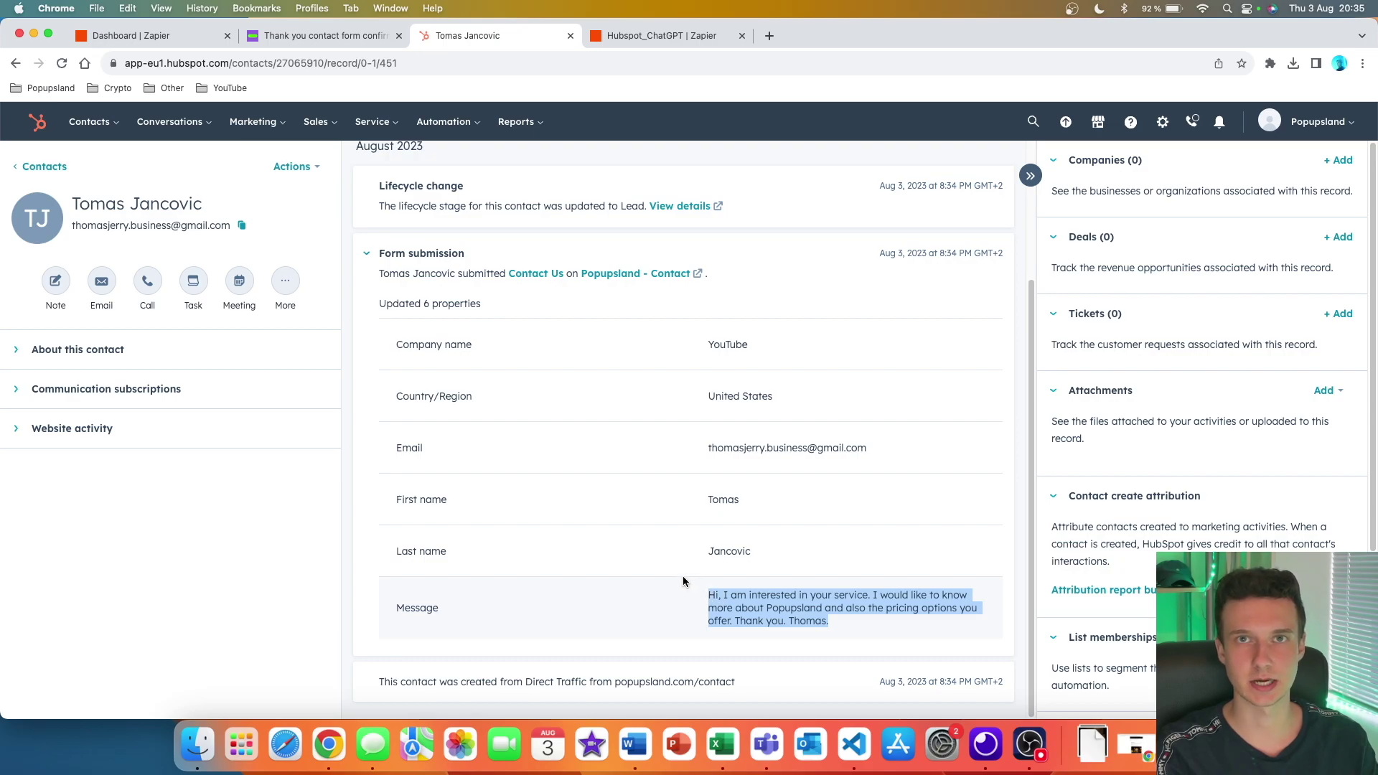
Switch to Zapier and create a new Zap with HubSpot as the trigger app
{"action": "key", "text": "super+1"}
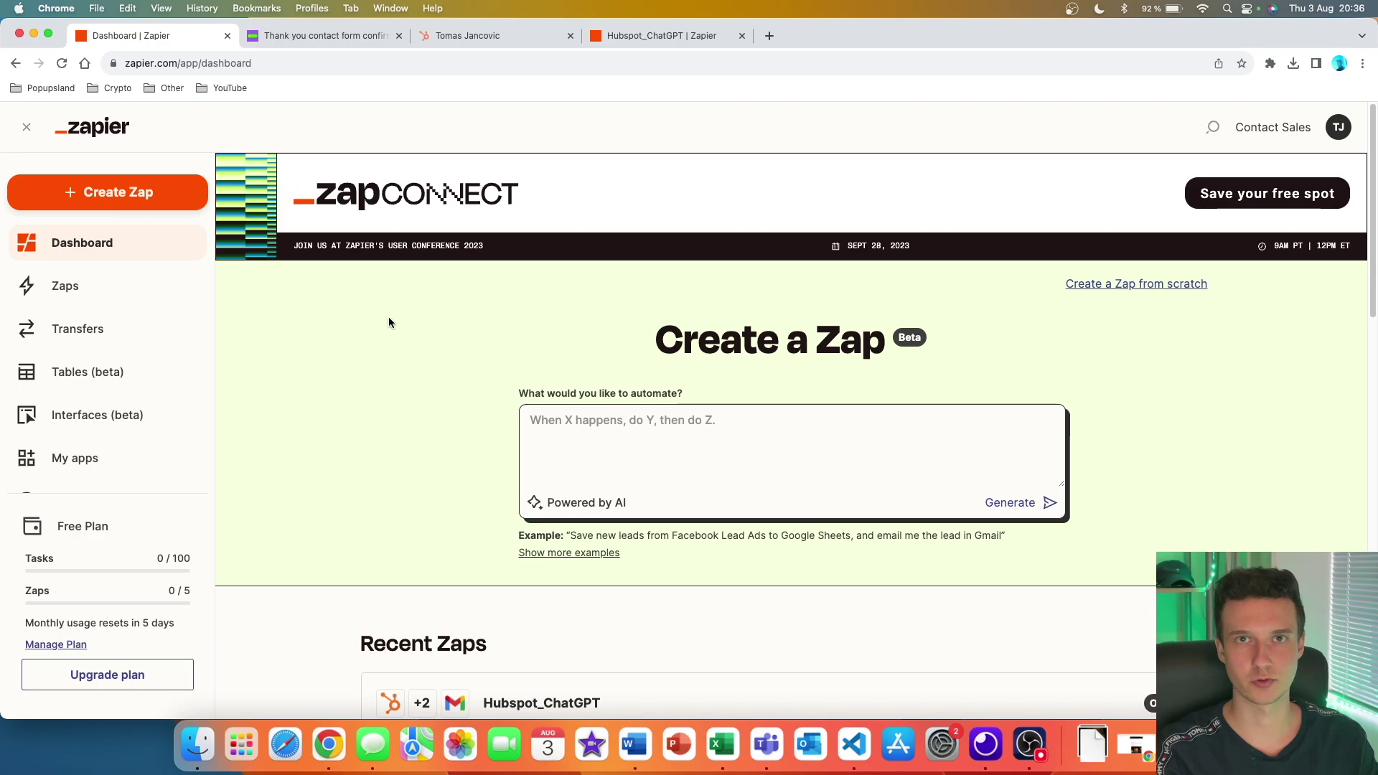
{"action": "left_click", "coordinate": [147, 196]}
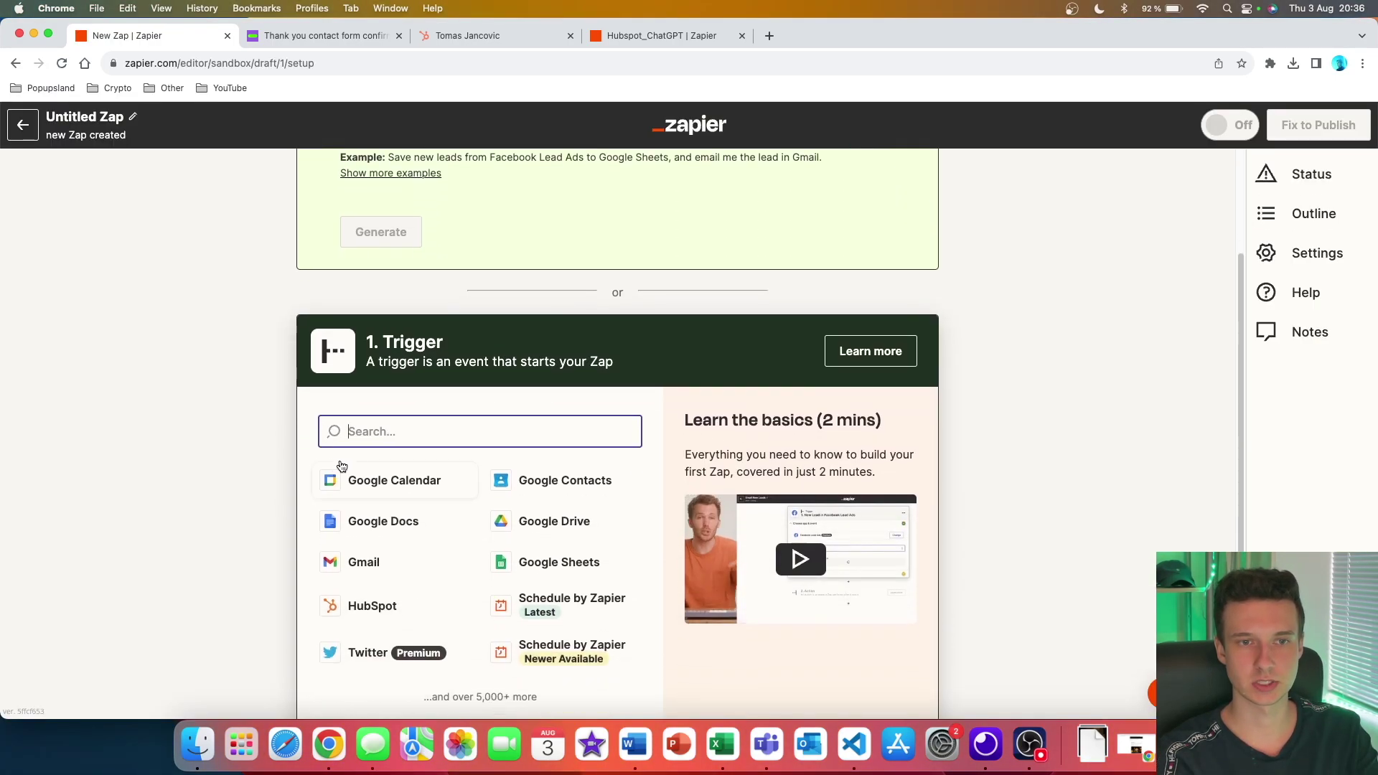
{"action": "type", "text": "hubspo"}
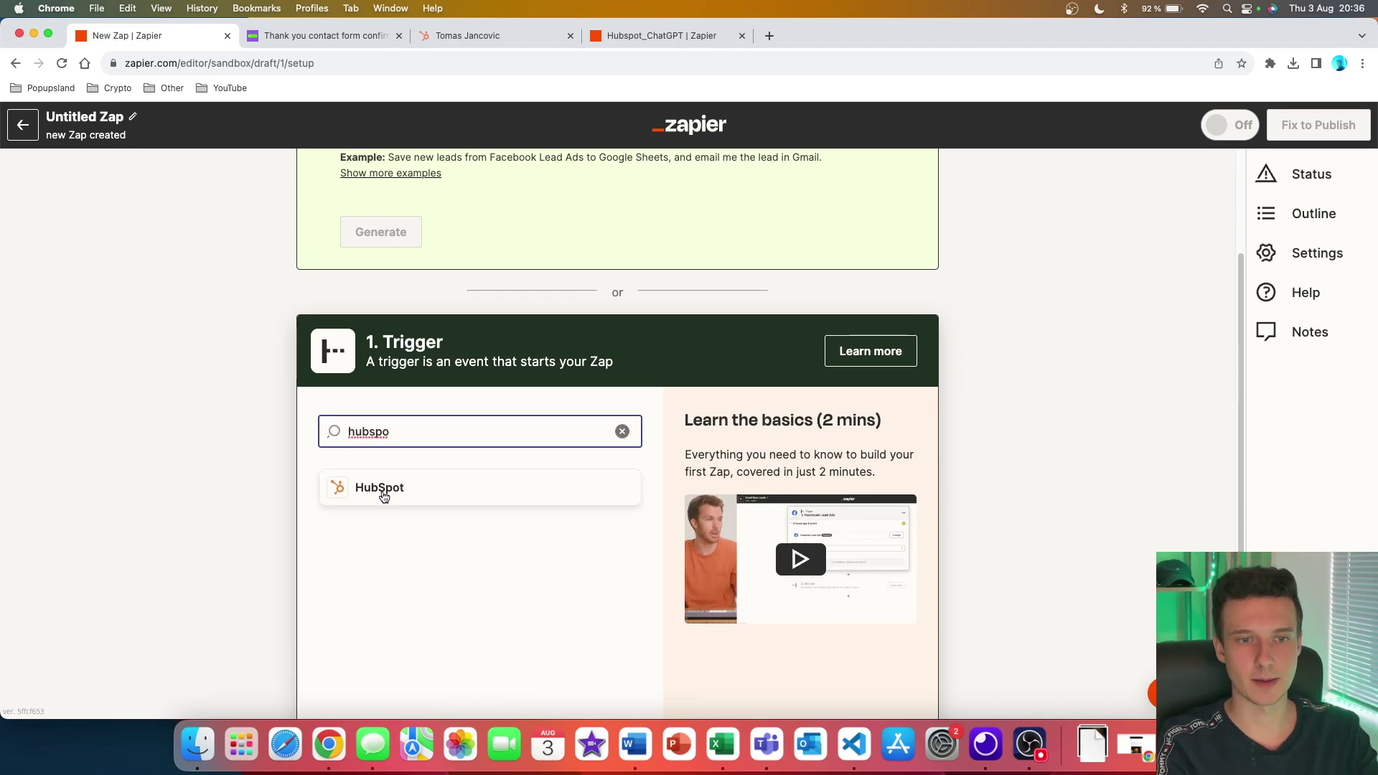
{"action": "left_click", "coordinate": [381, 489]}
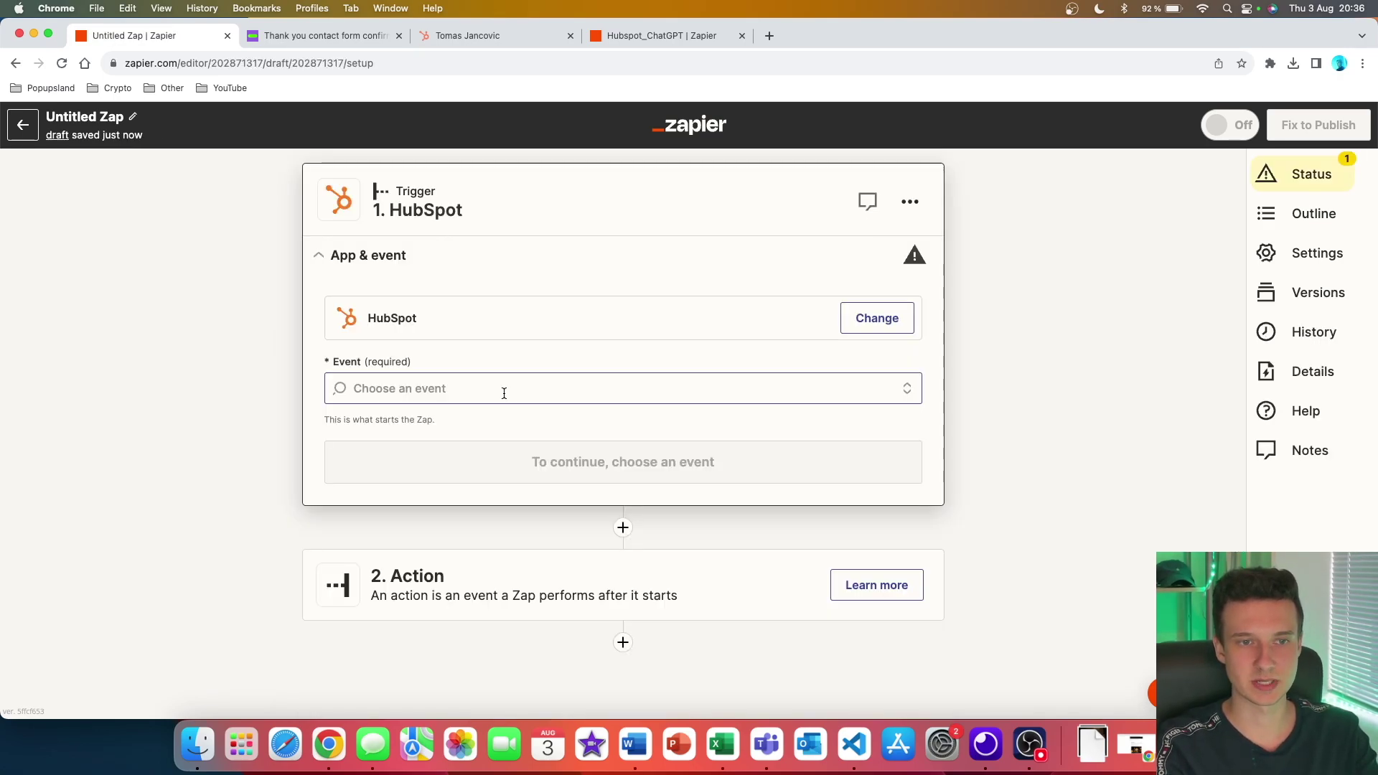
Set the HubSpot trigger event to New Form Submission and proceed to the account selection
{"action": "left_click", "coordinate": [503, 393]}
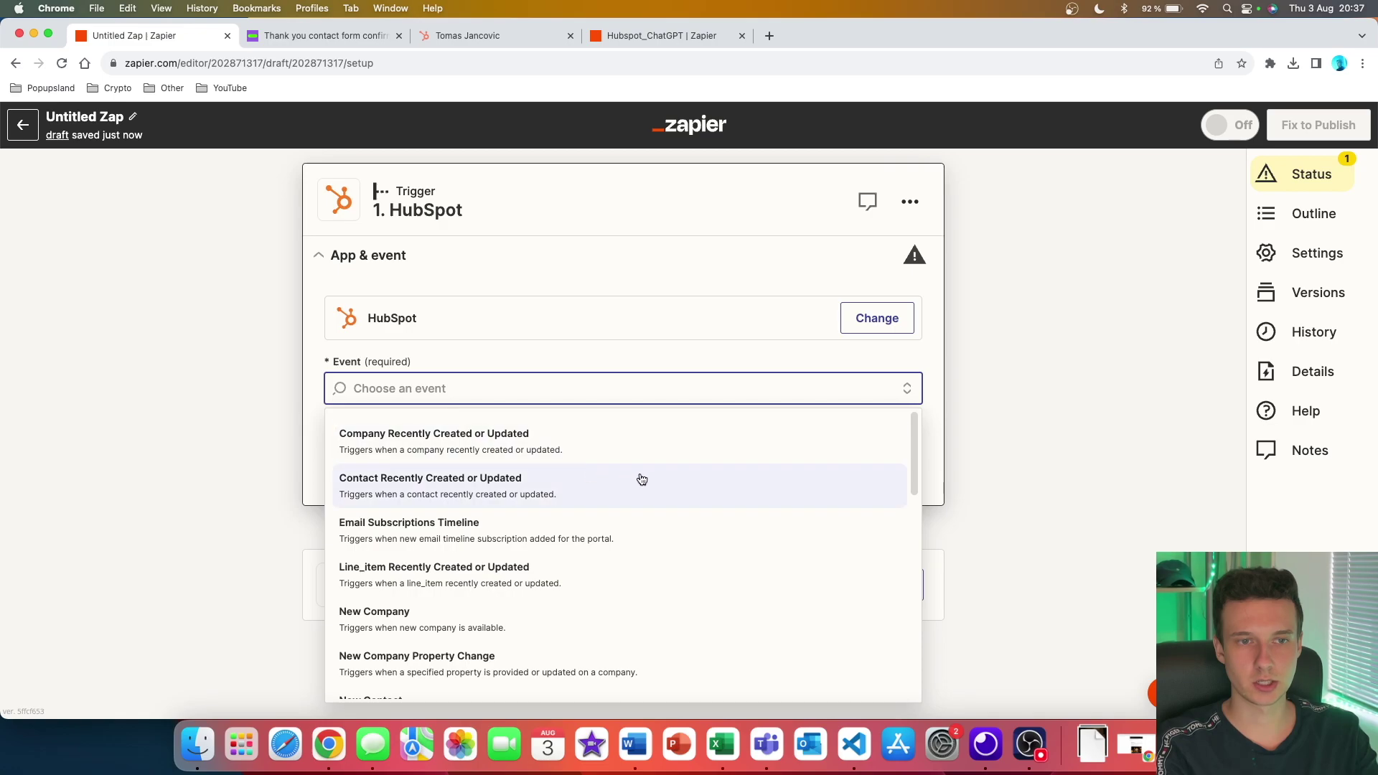
{"action": "scroll", "coordinate": [655, 495], "scroll_direction": "down", "scroll_amount": 8}
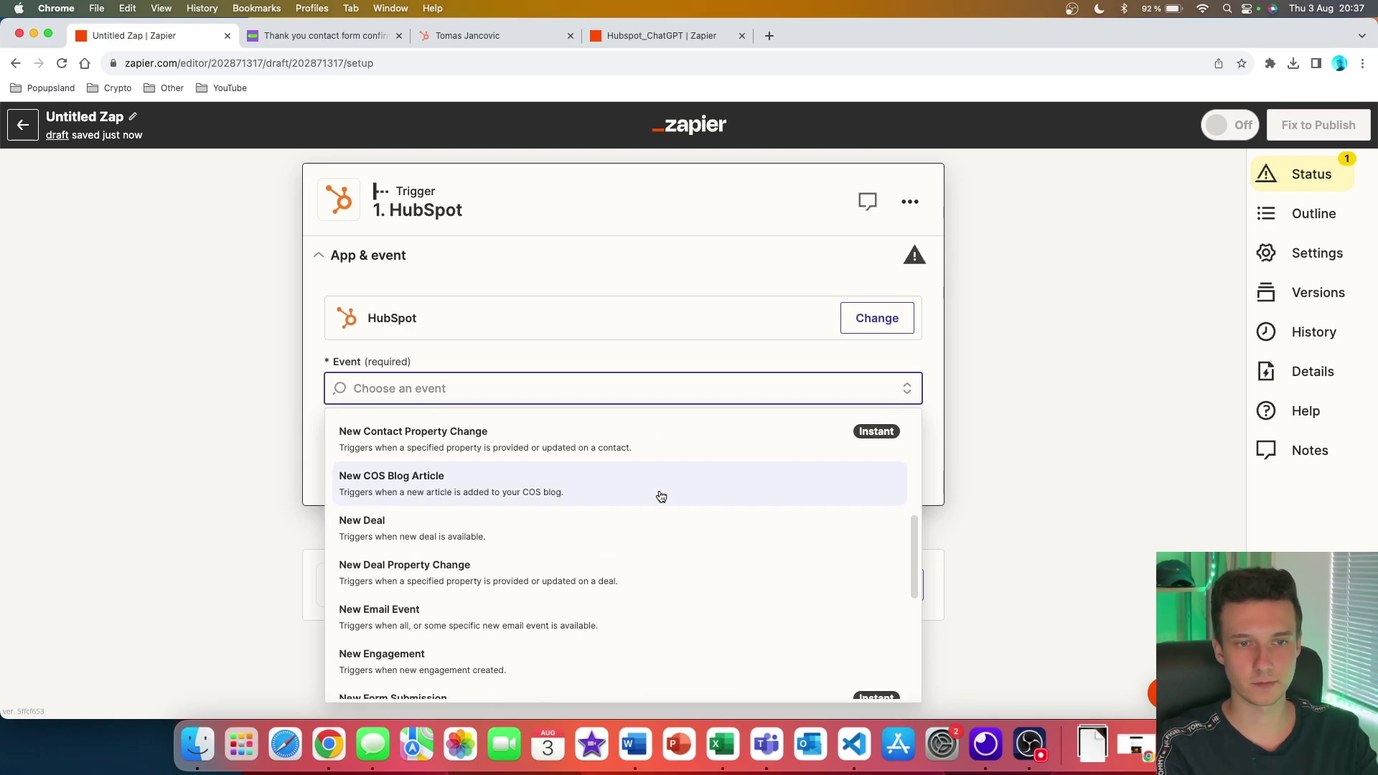
{"action": "type", "text": "new for"}
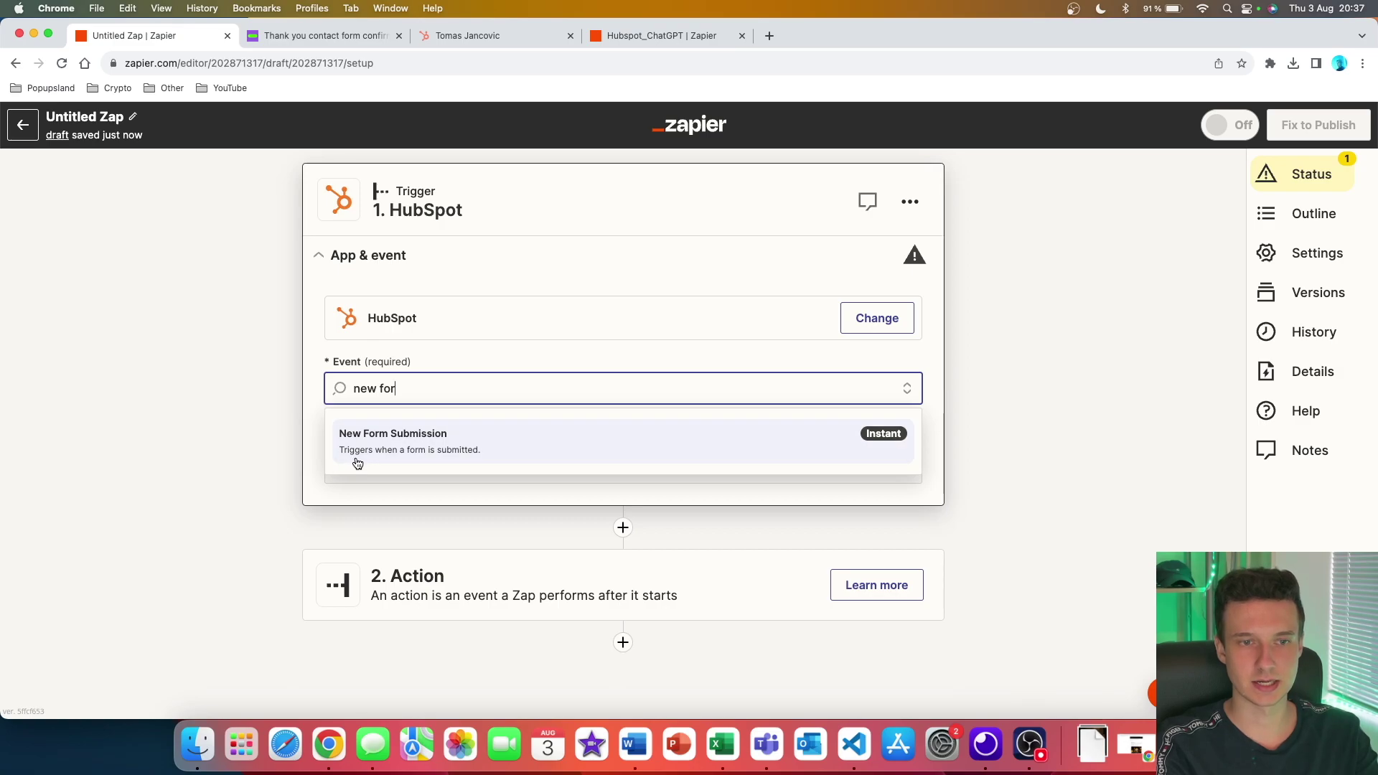
{"action": "left_click", "coordinate": [472, 459]}
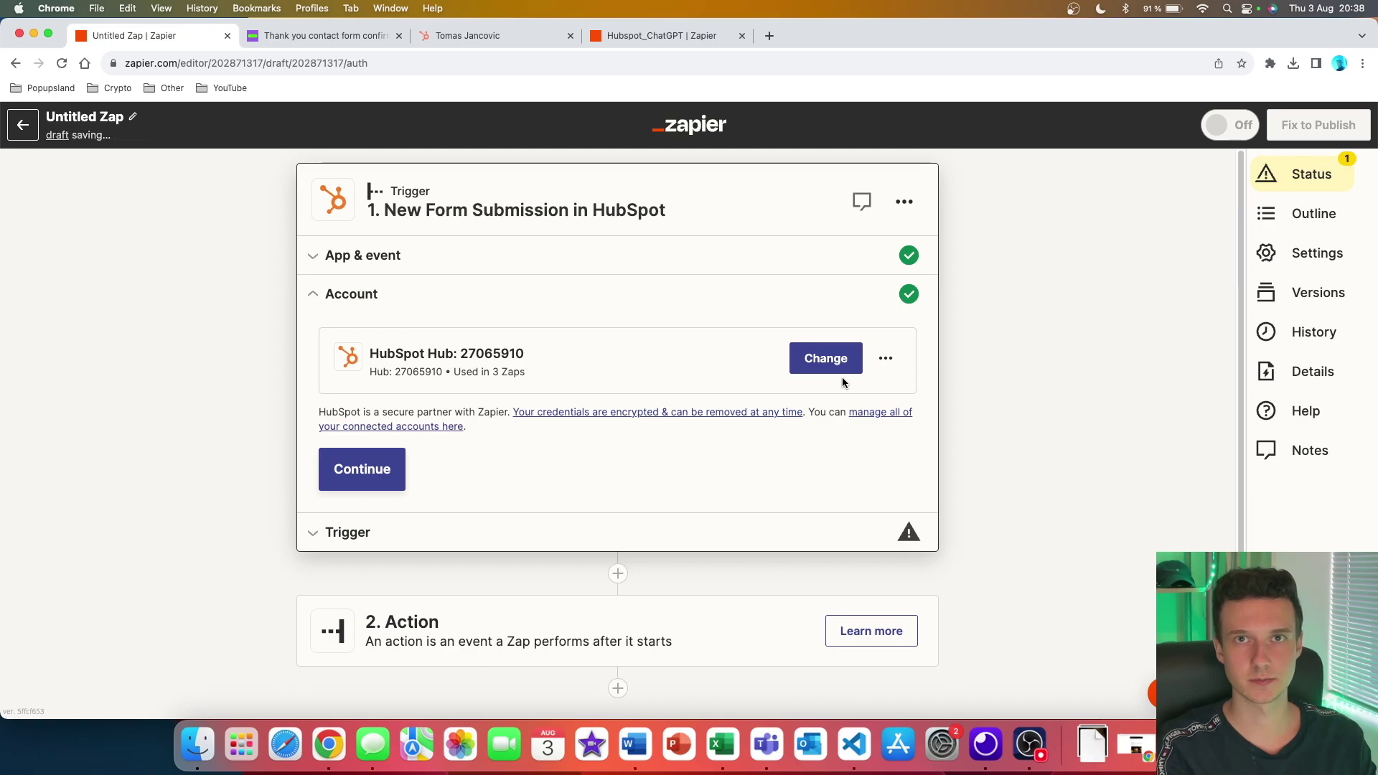
Open the management of connected apps and start adding a new HubSpot connection
{"action": "left_click", "coordinate": [391, 426]}
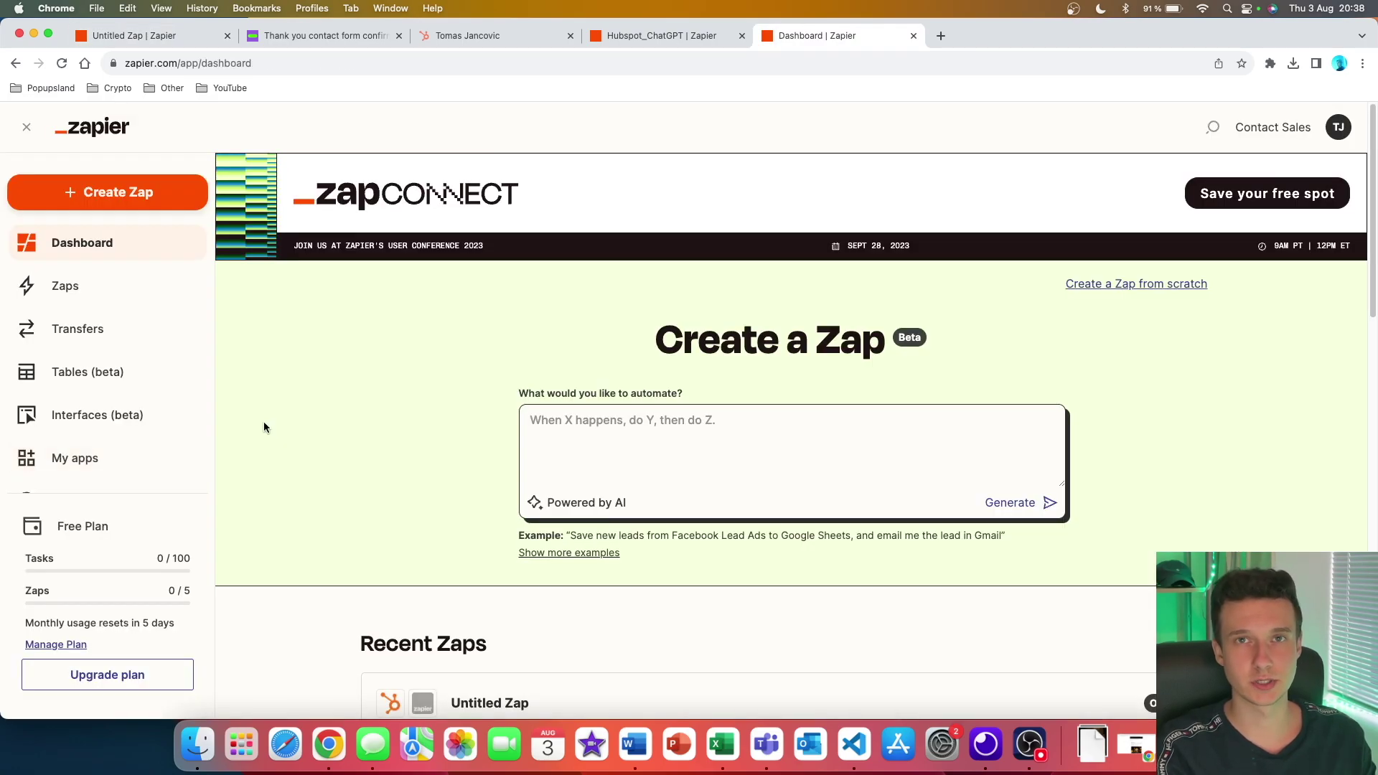
{"action": "left_click", "coordinate": [112, 467]}
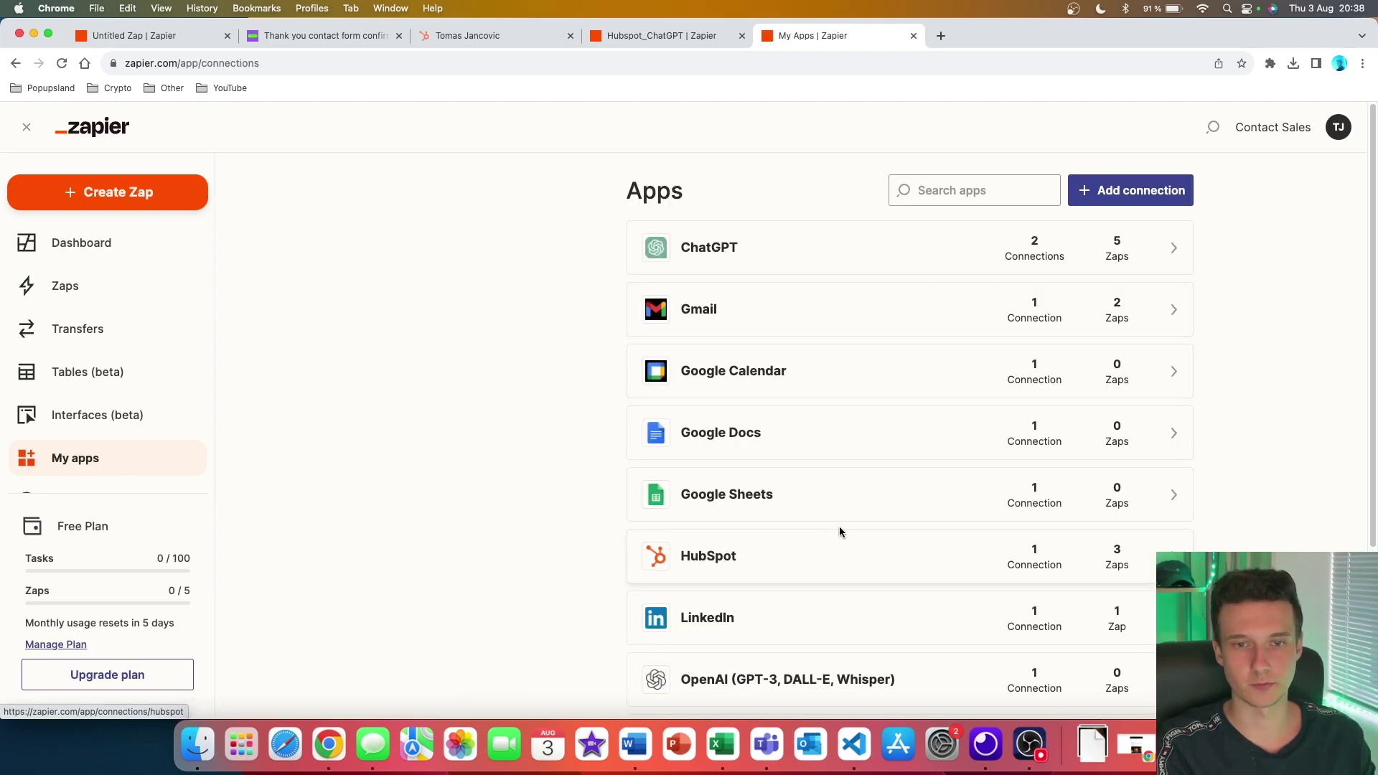
{"action": "left_click", "coordinate": [1157, 201]}
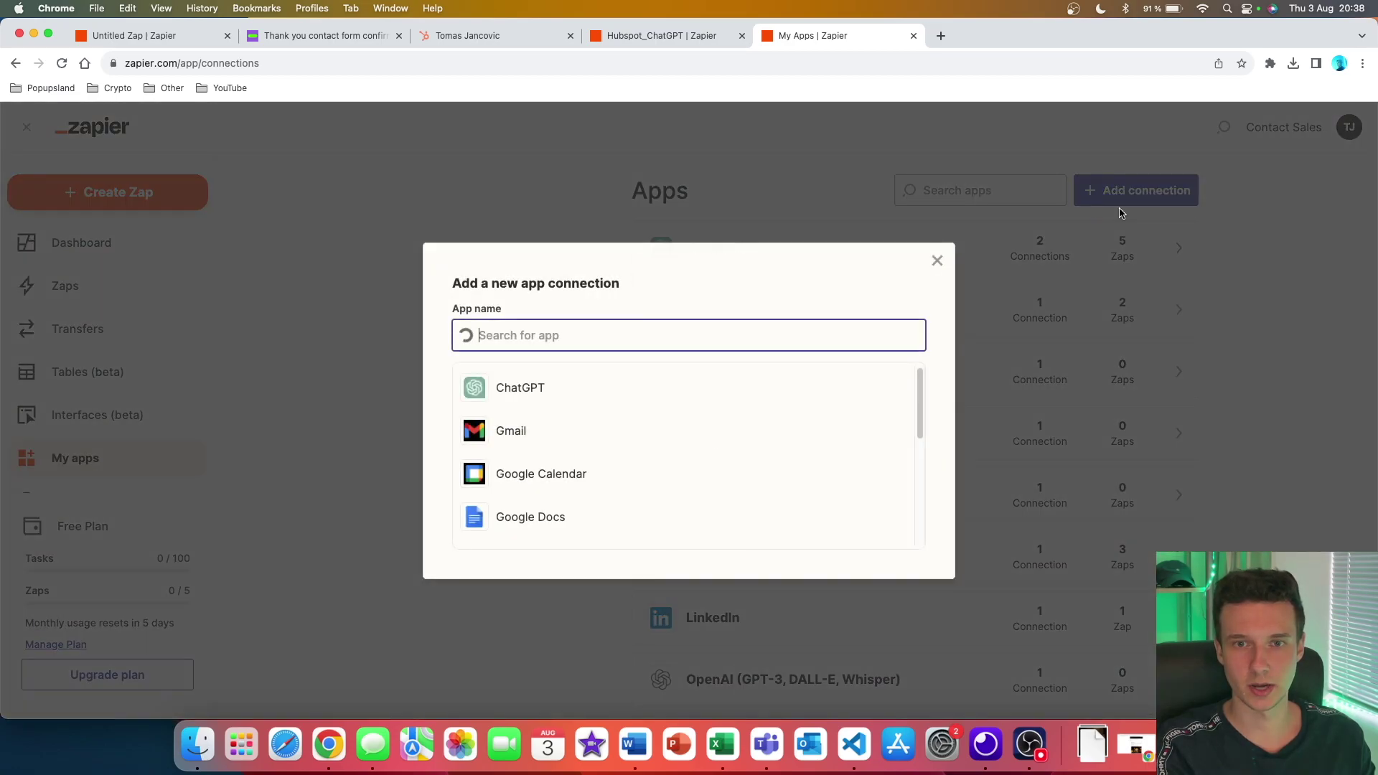
{"action": "type", "text": "hubsp"}
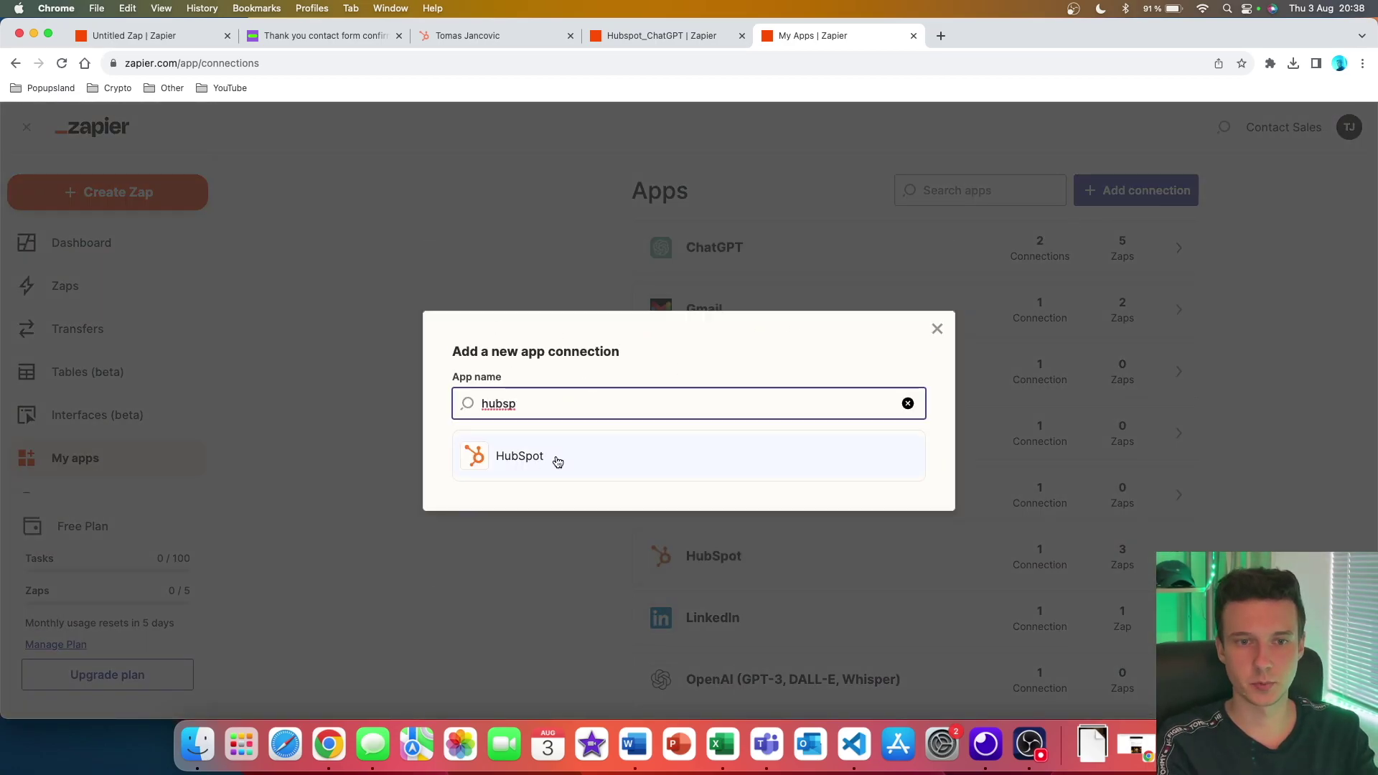
{"action": "left_click", "coordinate": [557, 462]}
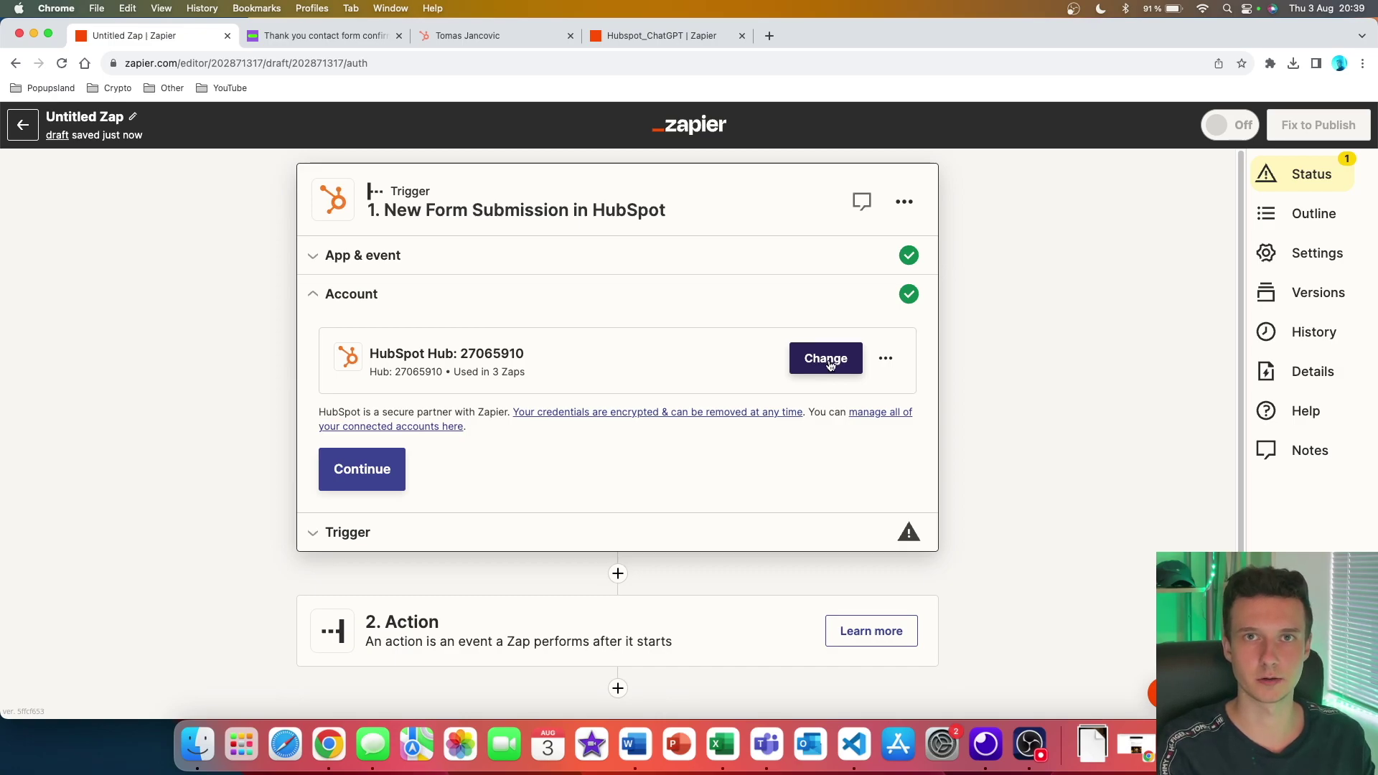
Accept the connected HubSpot account, set the trigger's form to Contact Us and proceed to the test
{"action": "left_click", "coordinate": [361, 468]}
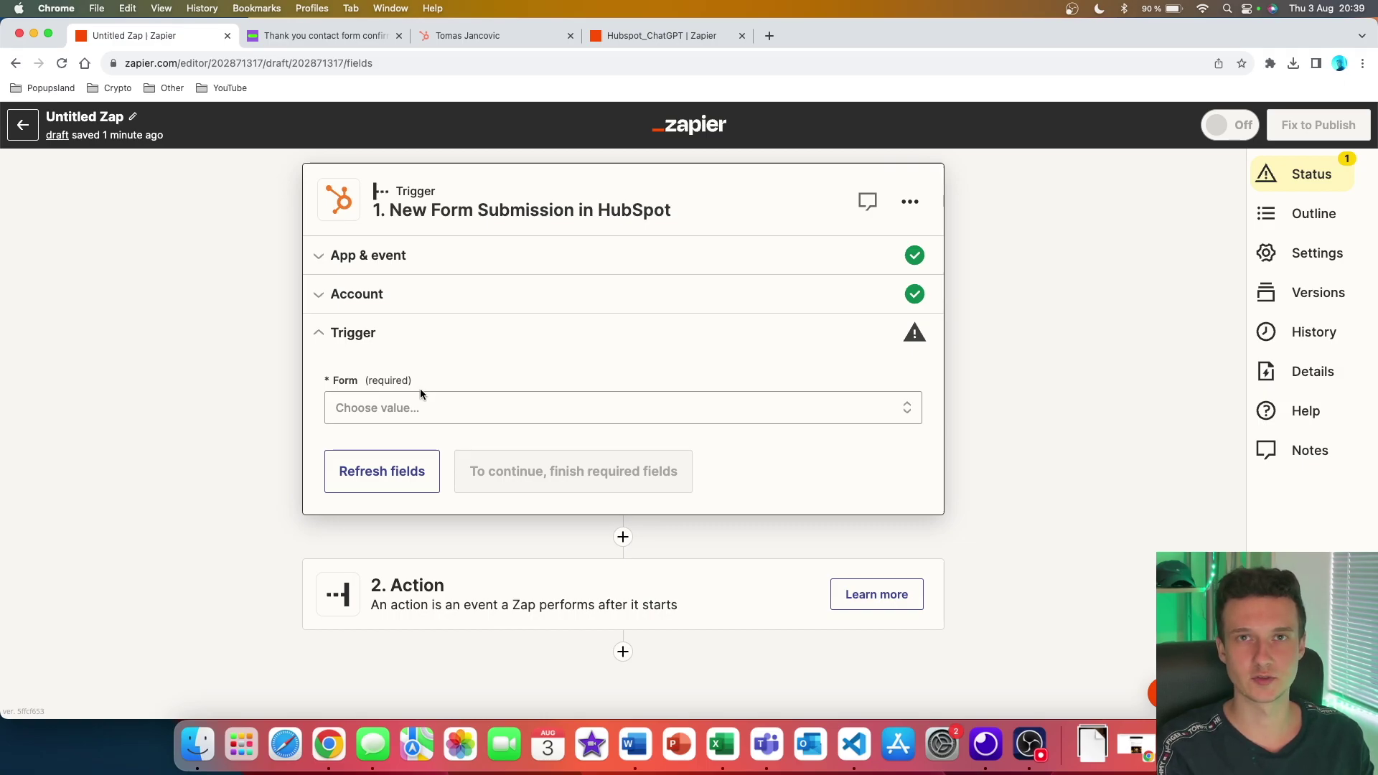
{"action": "left_click", "coordinate": [416, 404]}
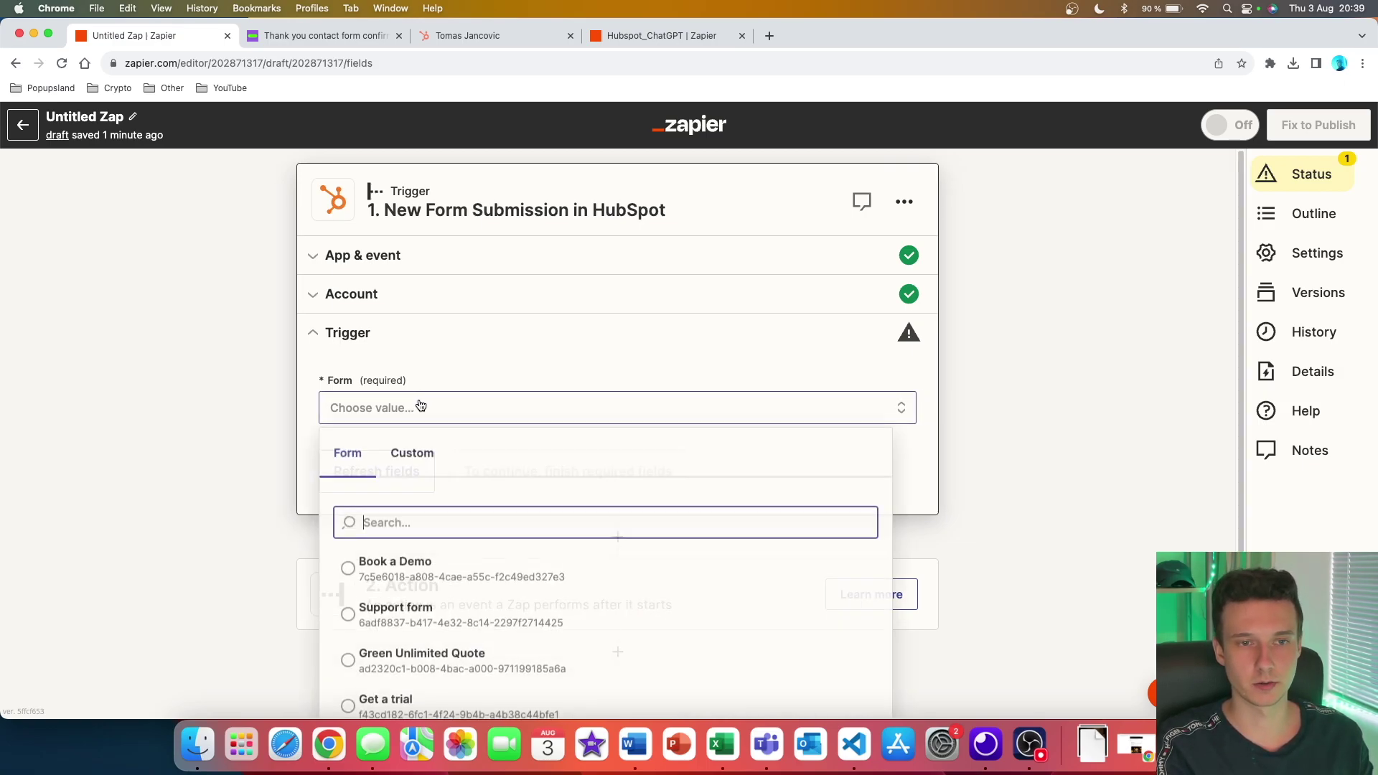
{"action": "scroll", "coordinate": [257, 428], "scroll_direction": "down", "scroll_amount": 3}
{"action": "left_click", "coordinate": [448, 460]}
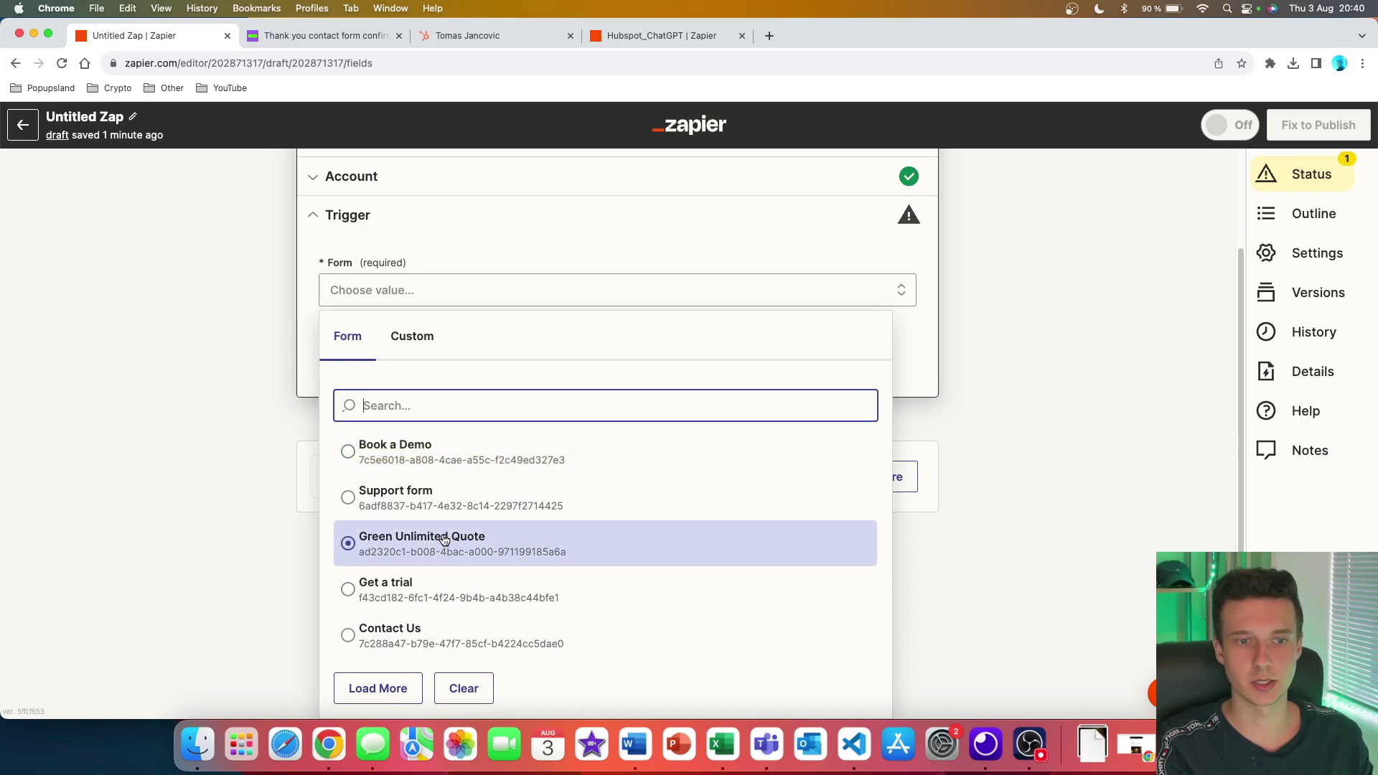
{"action": "left_click", "coordinate": [420, 635]}
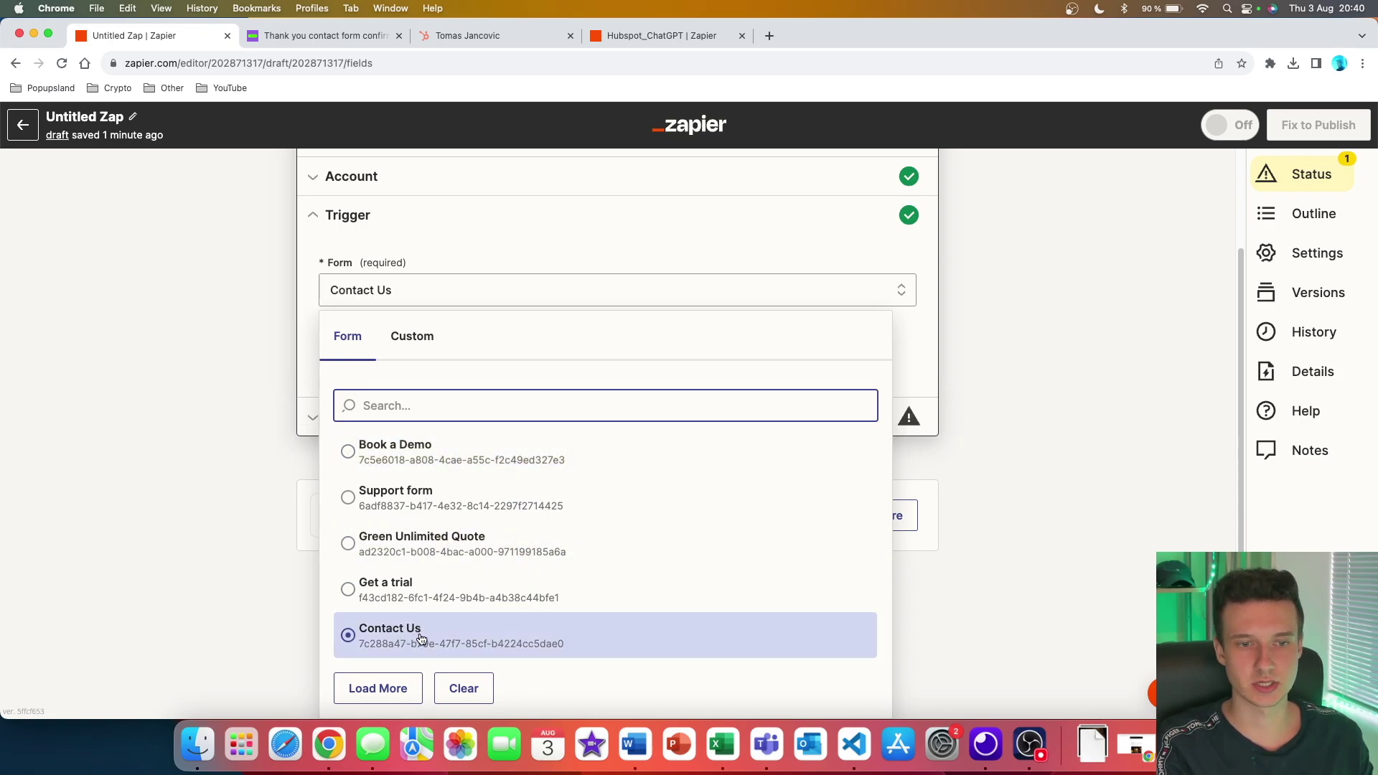
{"action": "scroll", "coordinate": [504, 450], "scroll_direction": "up", "scroll_amount": 2}
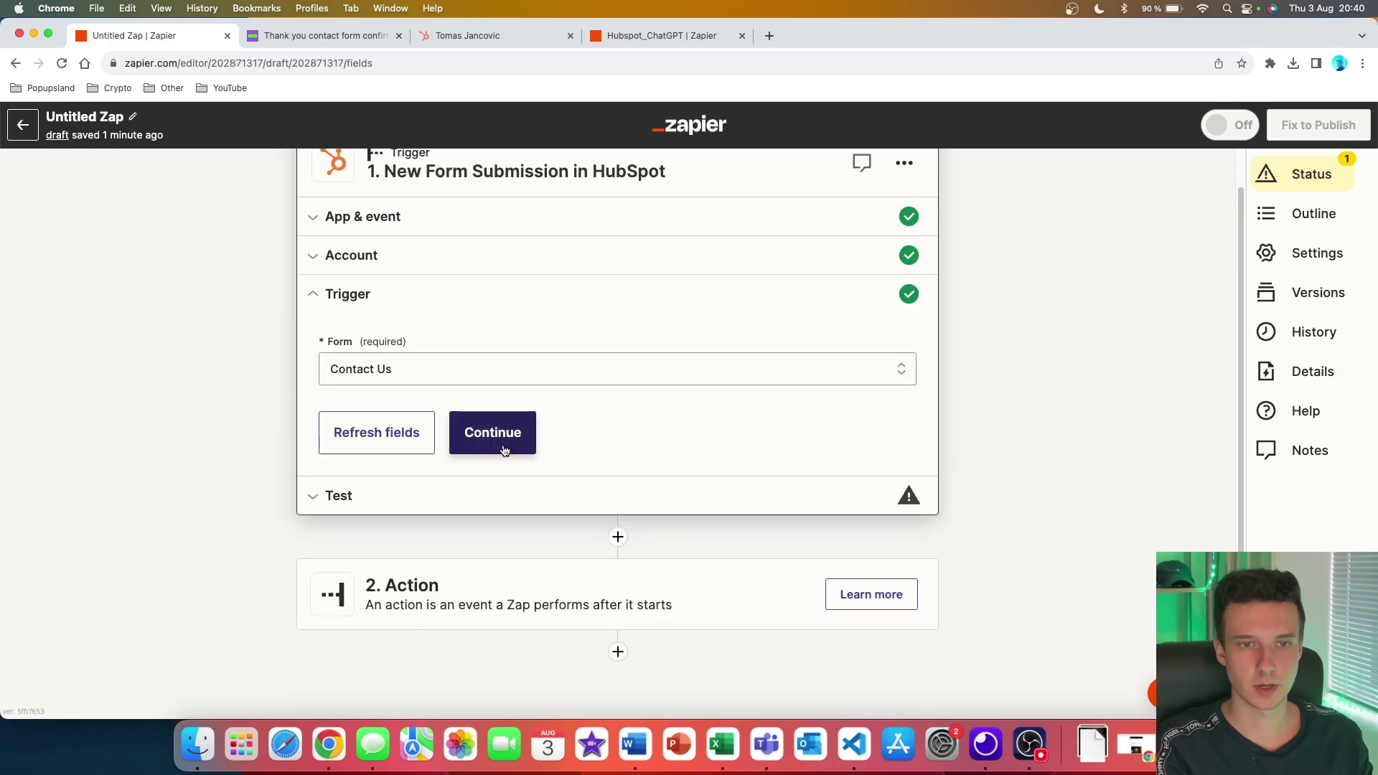
{"action": "left_click", "coordinate": [505, 450]}
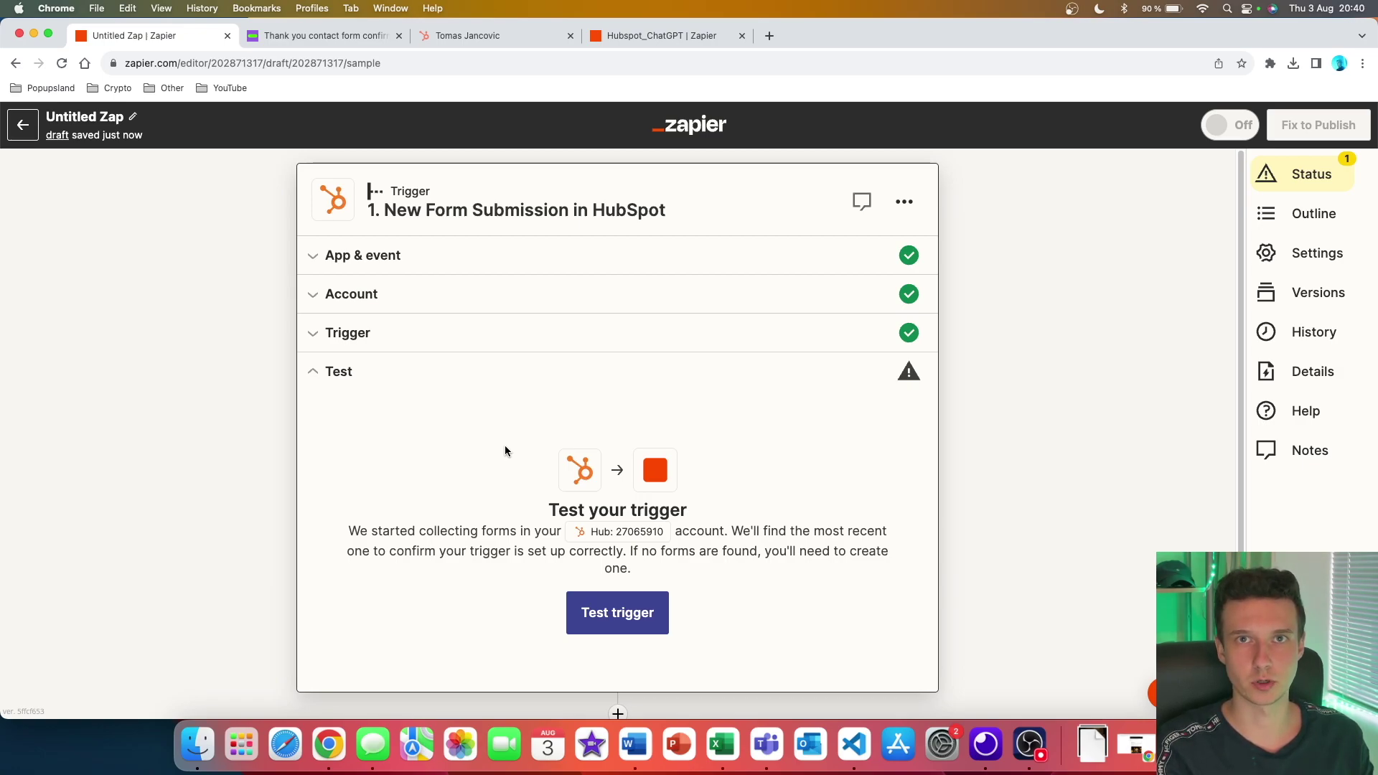
Test the HubSpot trigger and review the fields and message of the Form A record
{"action": "left_click", "coordinate": [636, 620]}
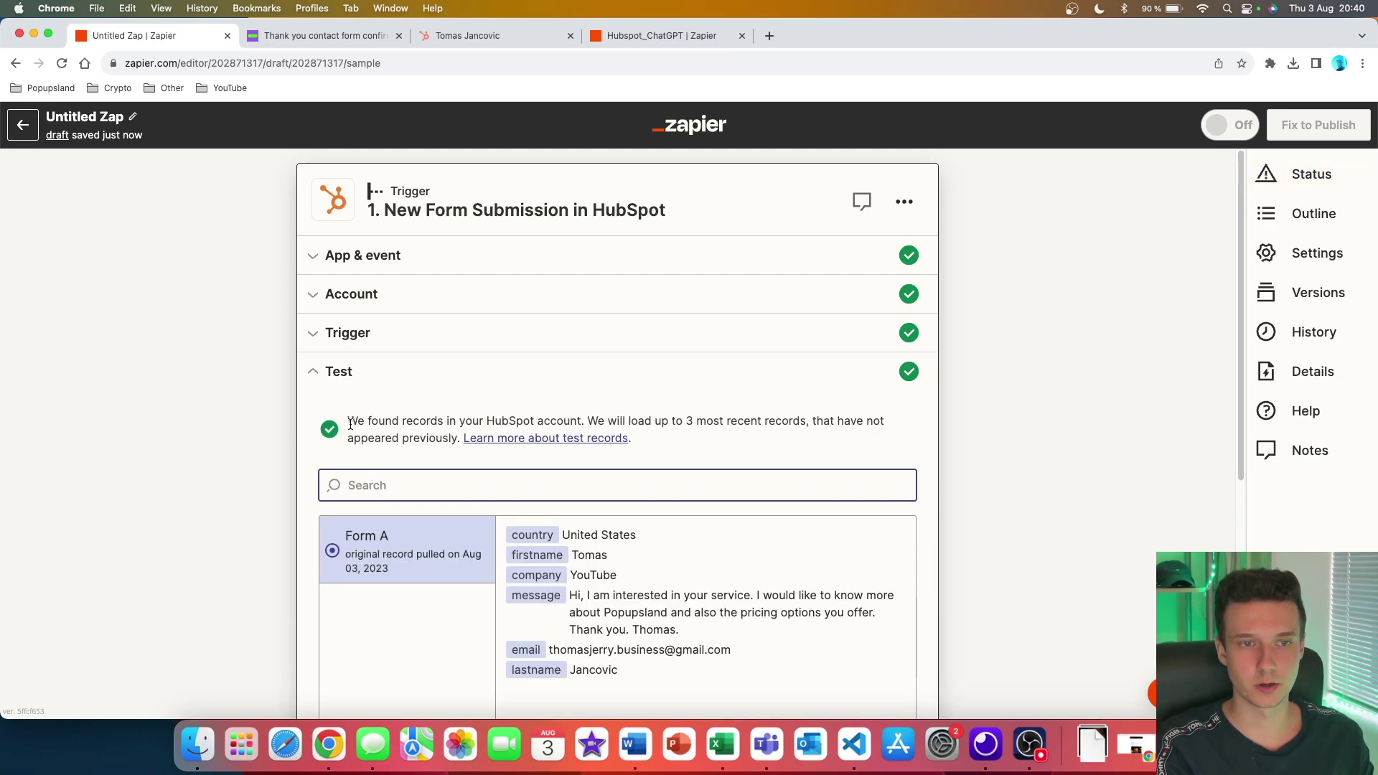
{"action": "scroll", "coordinate": [630, 553], "scroll_direction": "down", "scroll_amount": 3}
{"action": "left_click_drag", "start_coordinate": [631, 552], "coordinate": [512, 414]}
{"action": "left_click", "coordinate": [647, 580]}
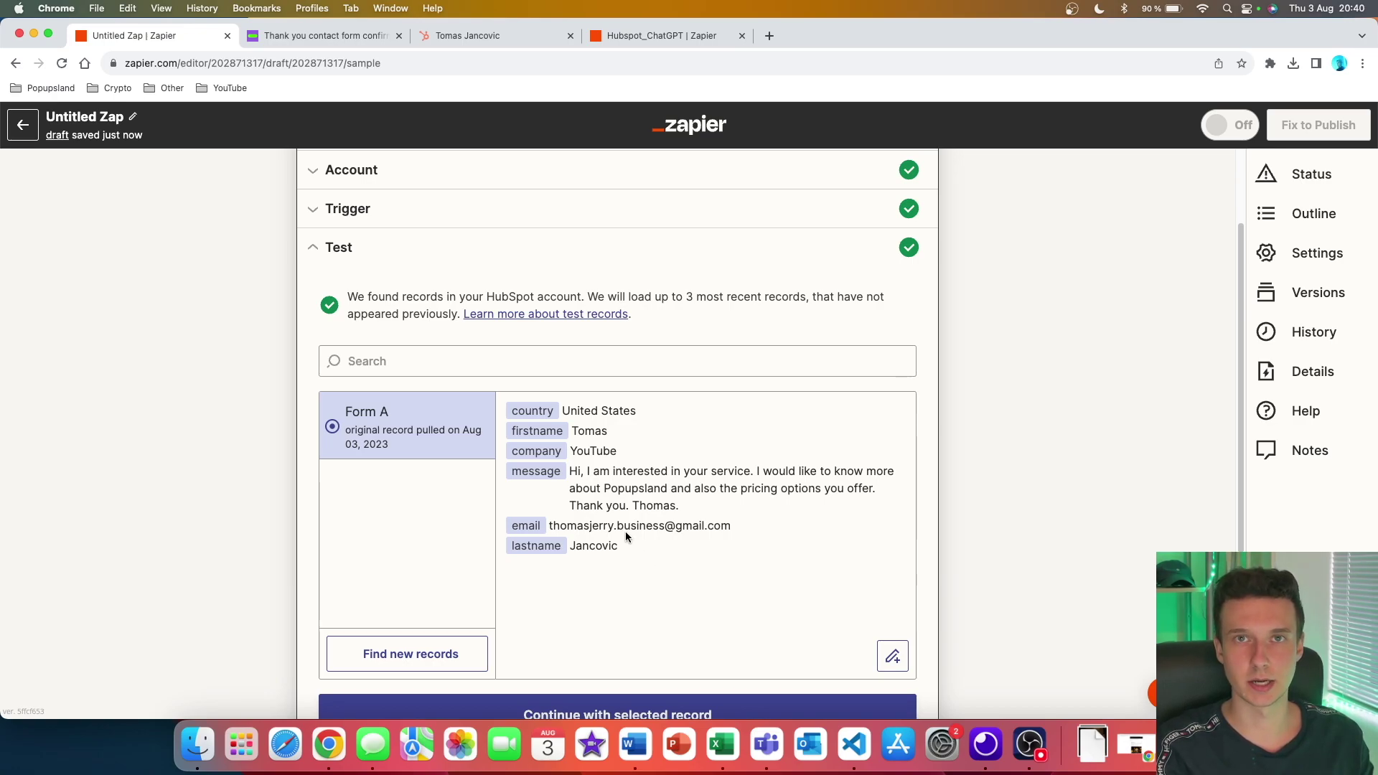
{"action": "left_click_drag", "start_coordinate": [679, 507], "coordinate": [560, 467]}
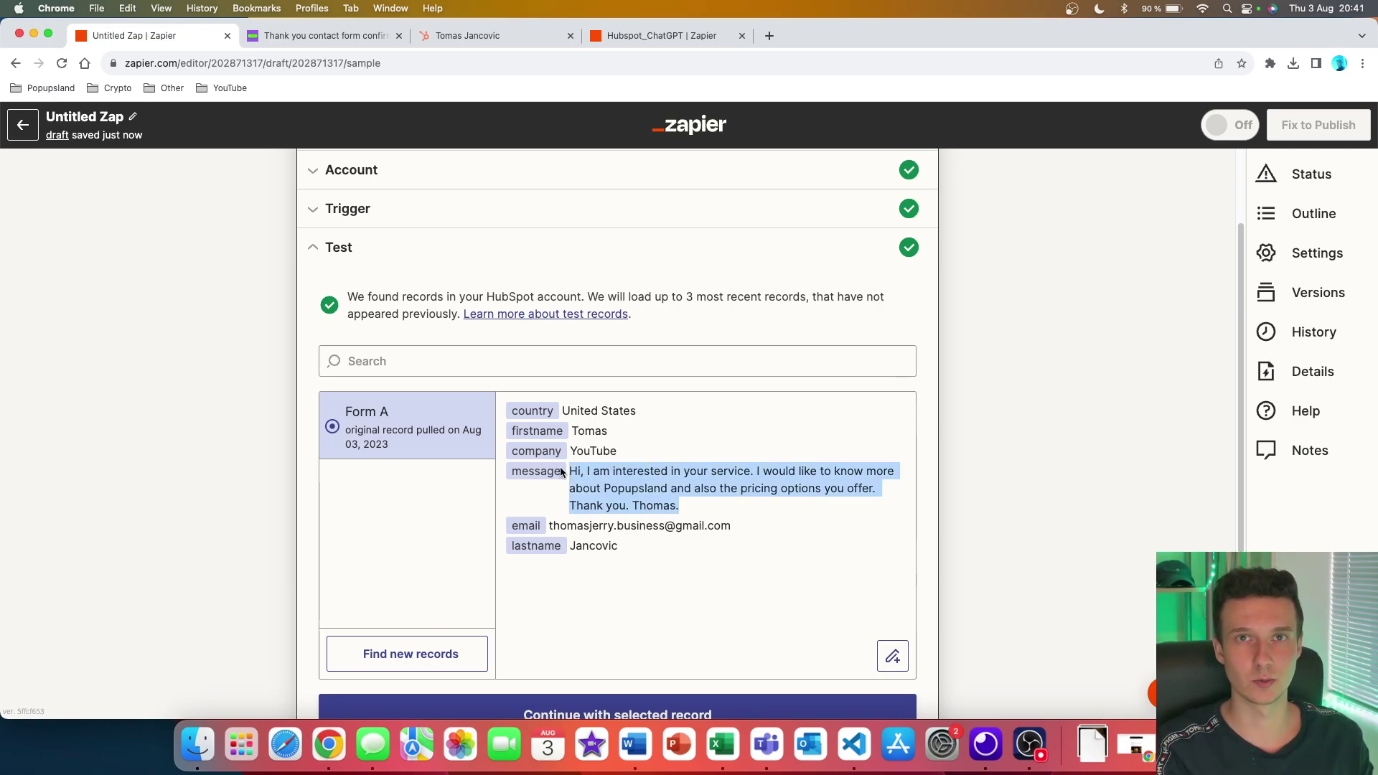
{"action": "scroll", "coordinate": [650, 448], "scroll_direction": "down", "scroll_amount": 1}
{"action": "left_click", "coordinate": [649, 449]}
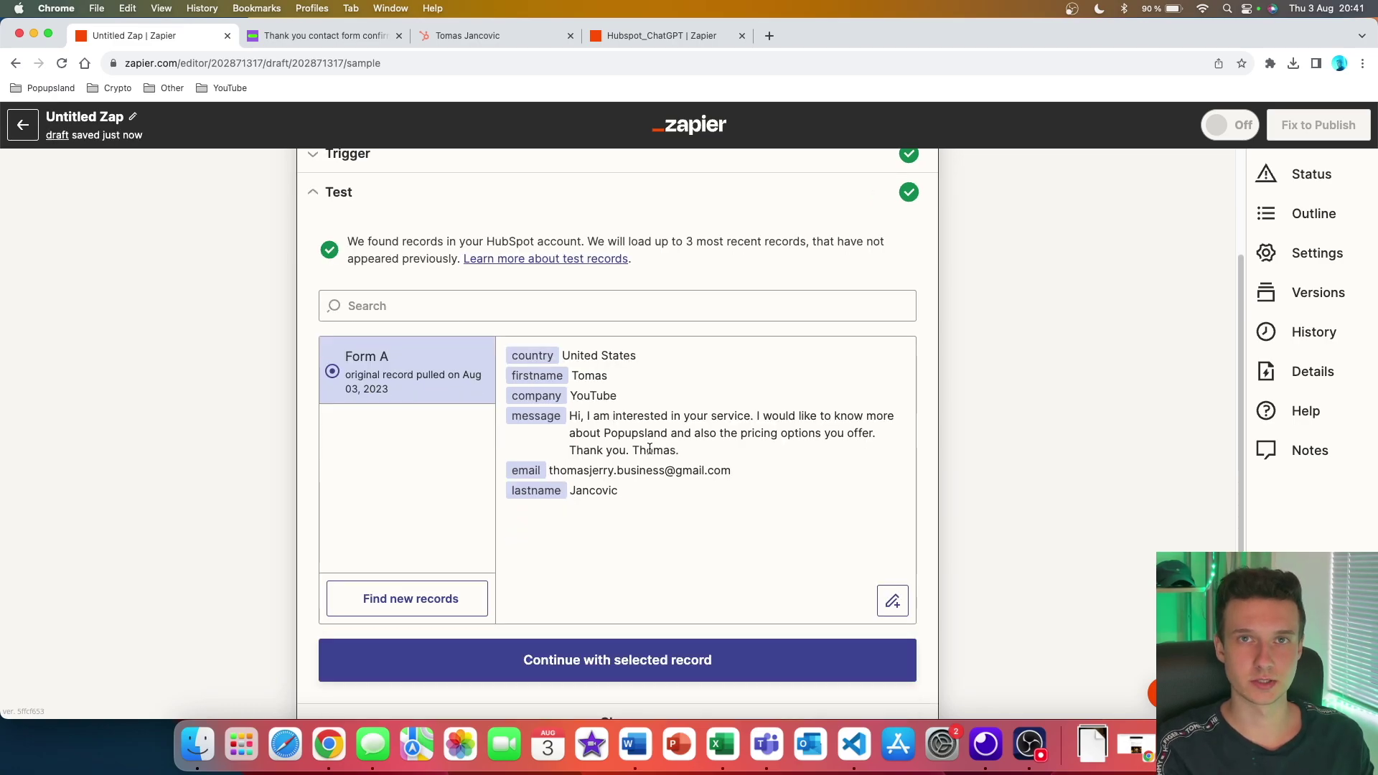
Continue with the selected Form A record and choose ChatGPT as the app for the Zap's action
{"action": "left_click", "coordinate": [622, 671]}
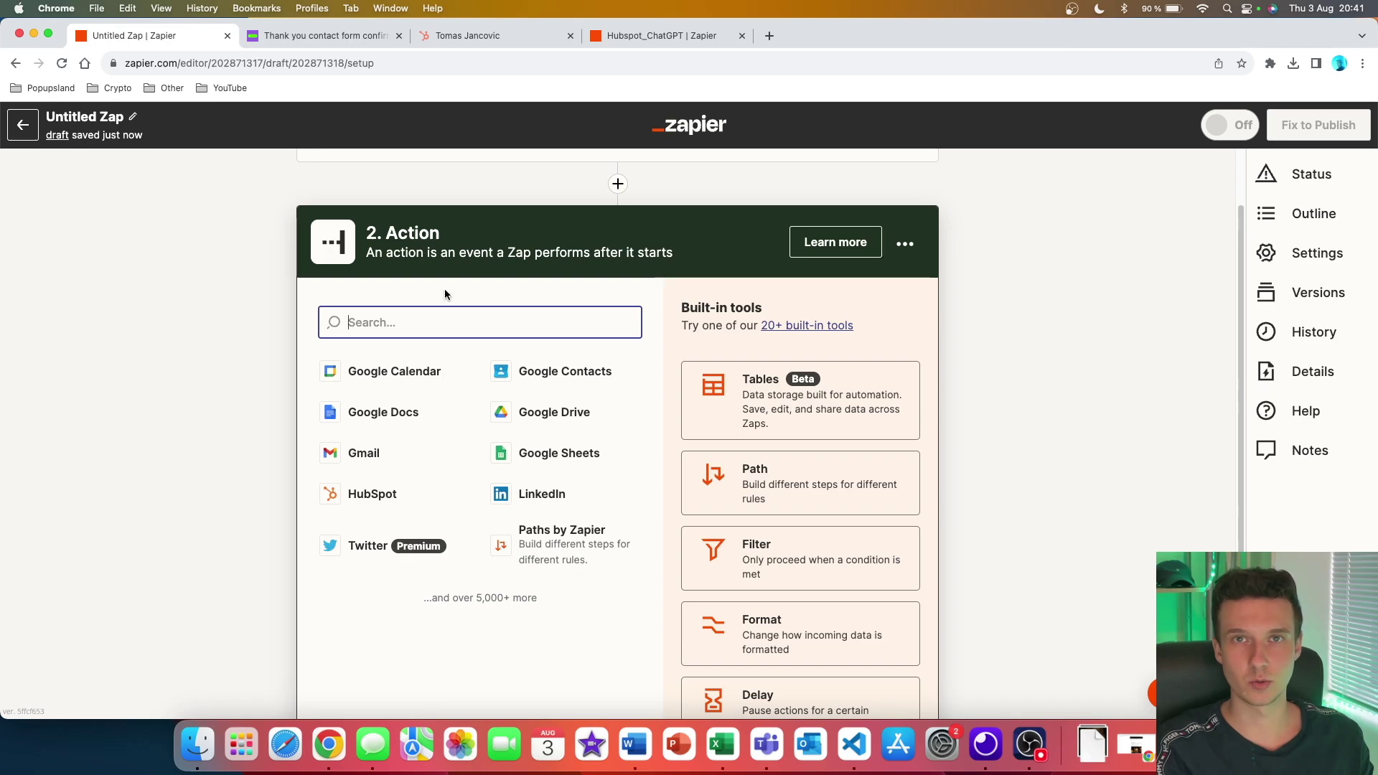
{"action": "type", "text": "chat"}
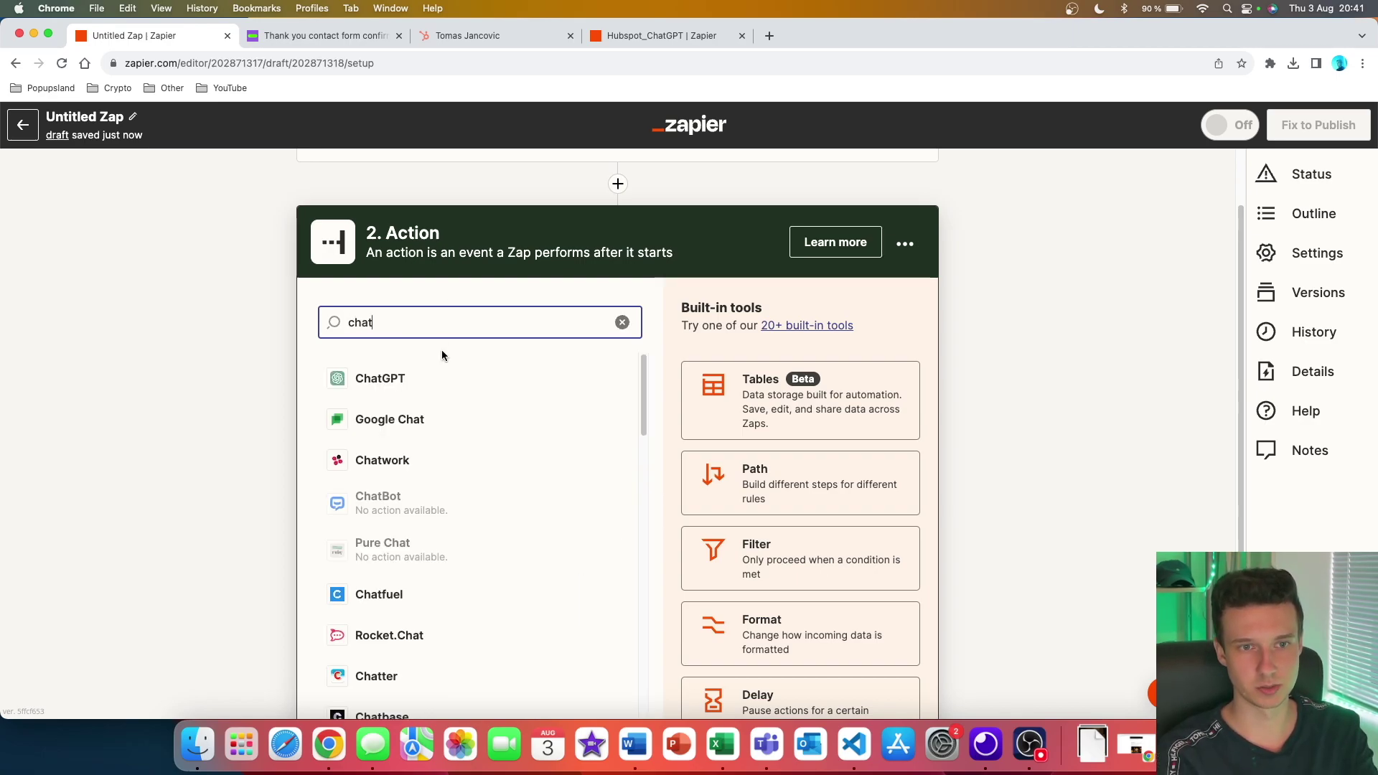
{"action": "left_click", "coordinate": [439, 378]}
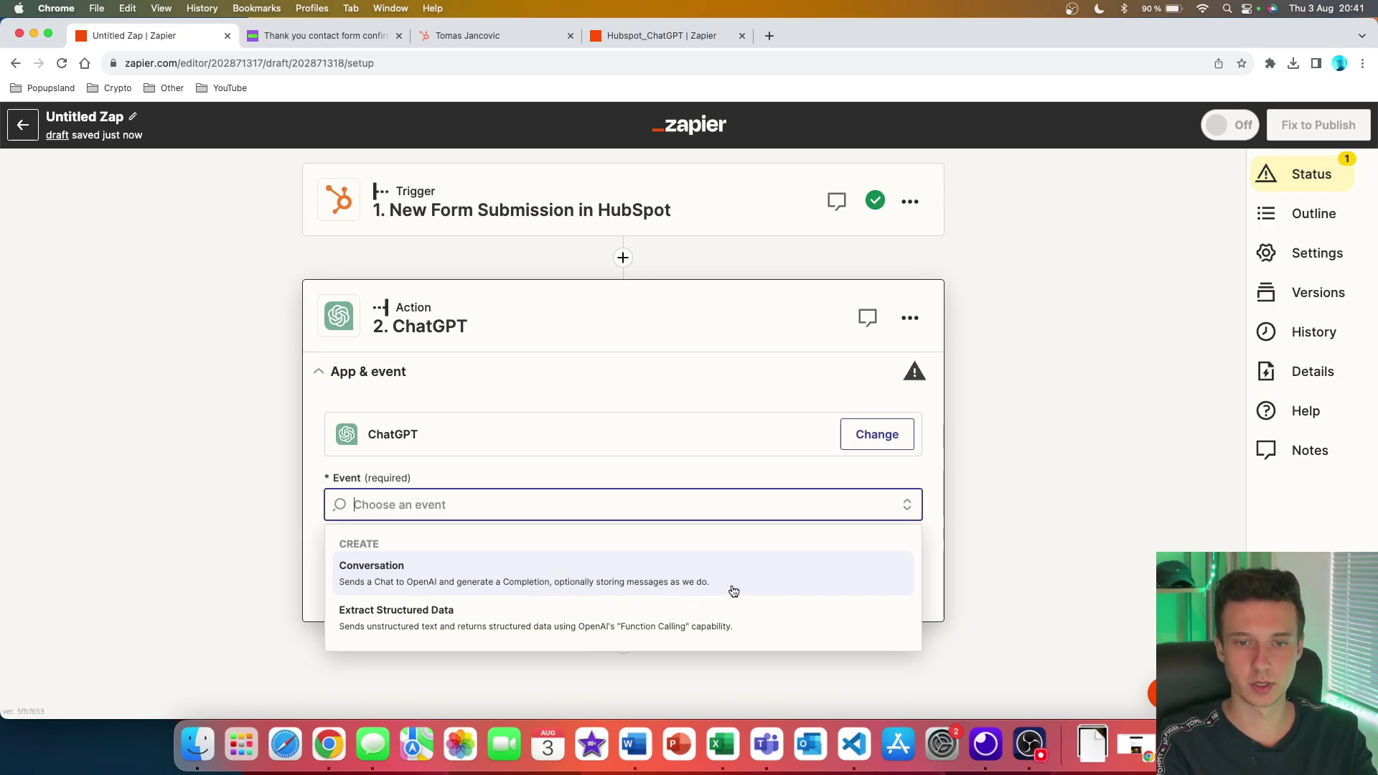
Set the ChatGPT action's event to Conversation, choose the connected ChatGPT account and continue to the action fields
{"action": "left_click", "coordinate": [563, 578]}
{"action": "left_click", "coordinate": [557, 578]}
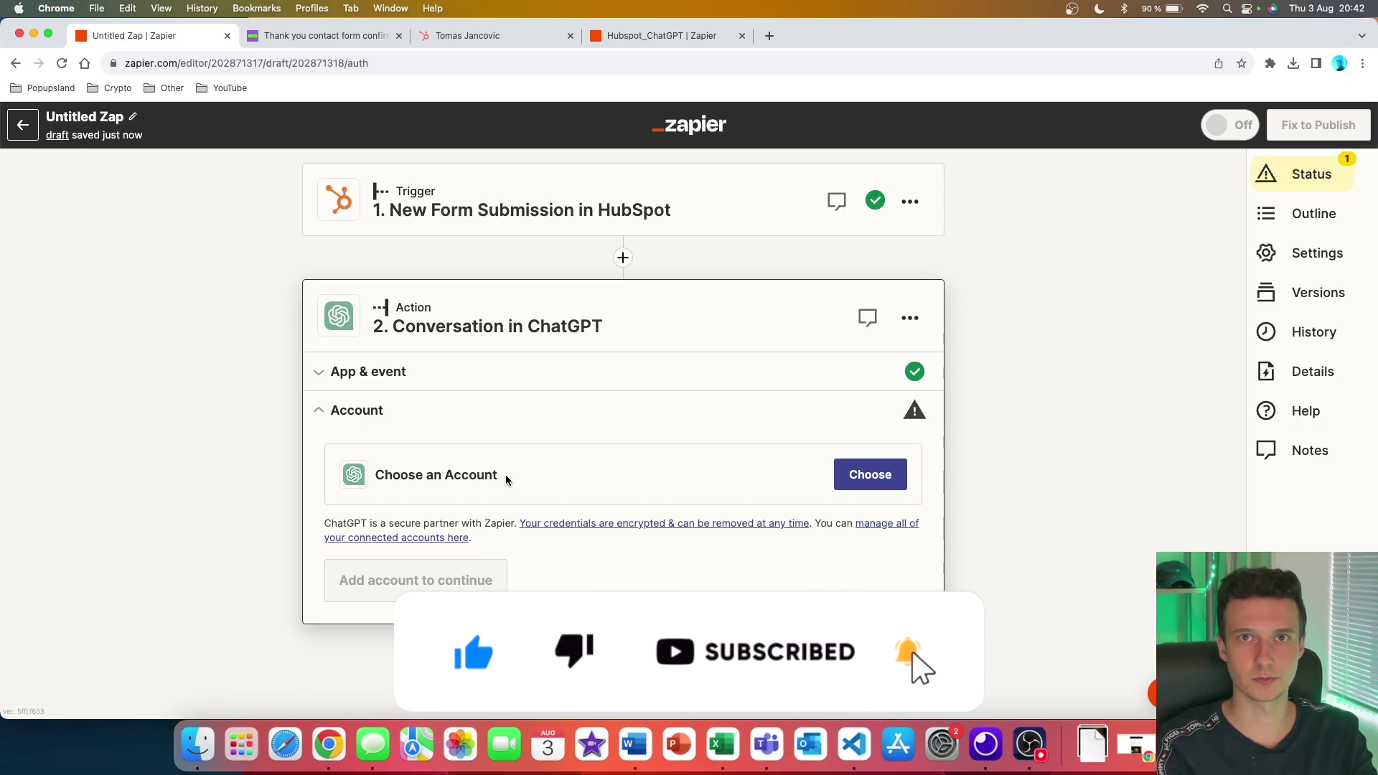
{"action": "left_click", "coordinate": [881, 483]}
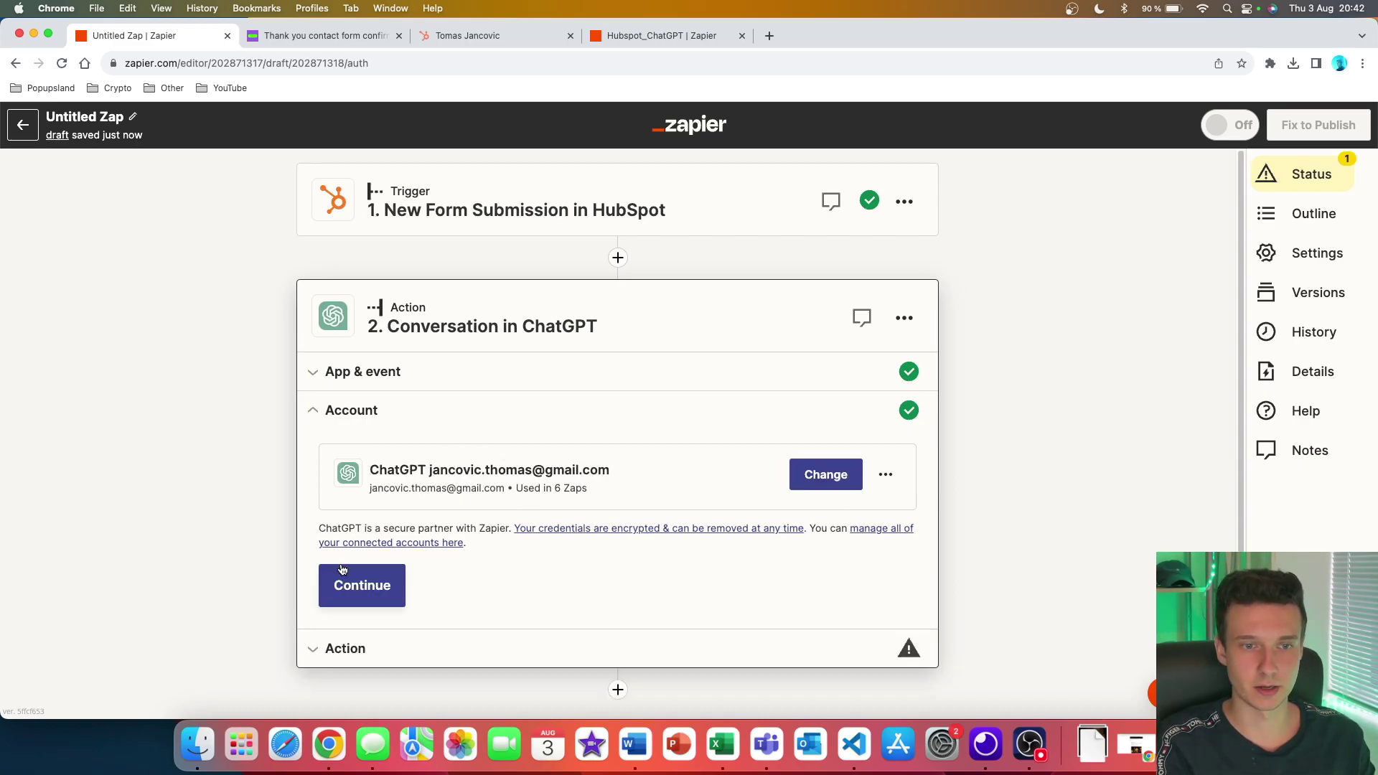
{"action": "left_click", "coordinate": [363, 587]}
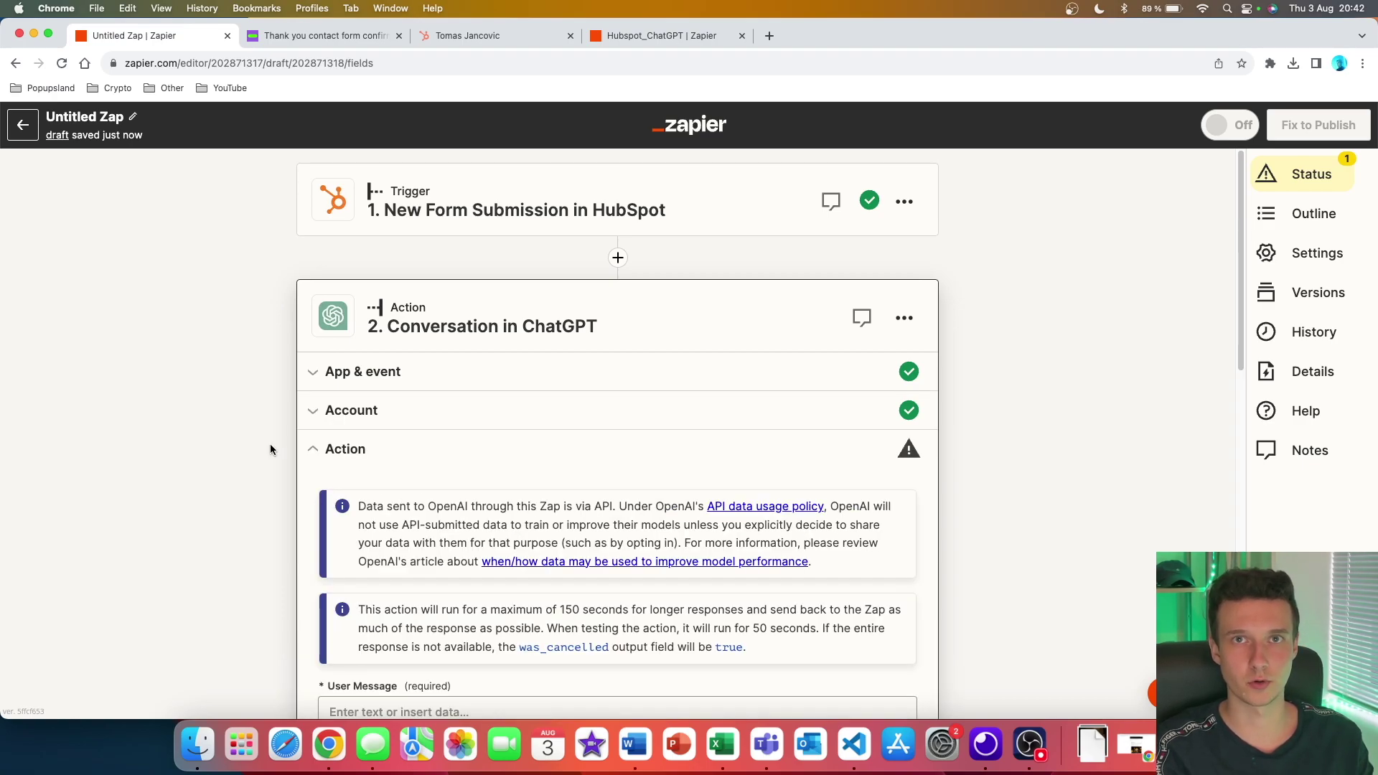
Fill in the User Message with a Popupsland customer-service prompt covering context, pricing plans and email details, ending with "Answer this inquiry:"
{"action": "scroll", "coordinate": [270, 450], "scroll_direction": "down", "scroll_amount": 5}
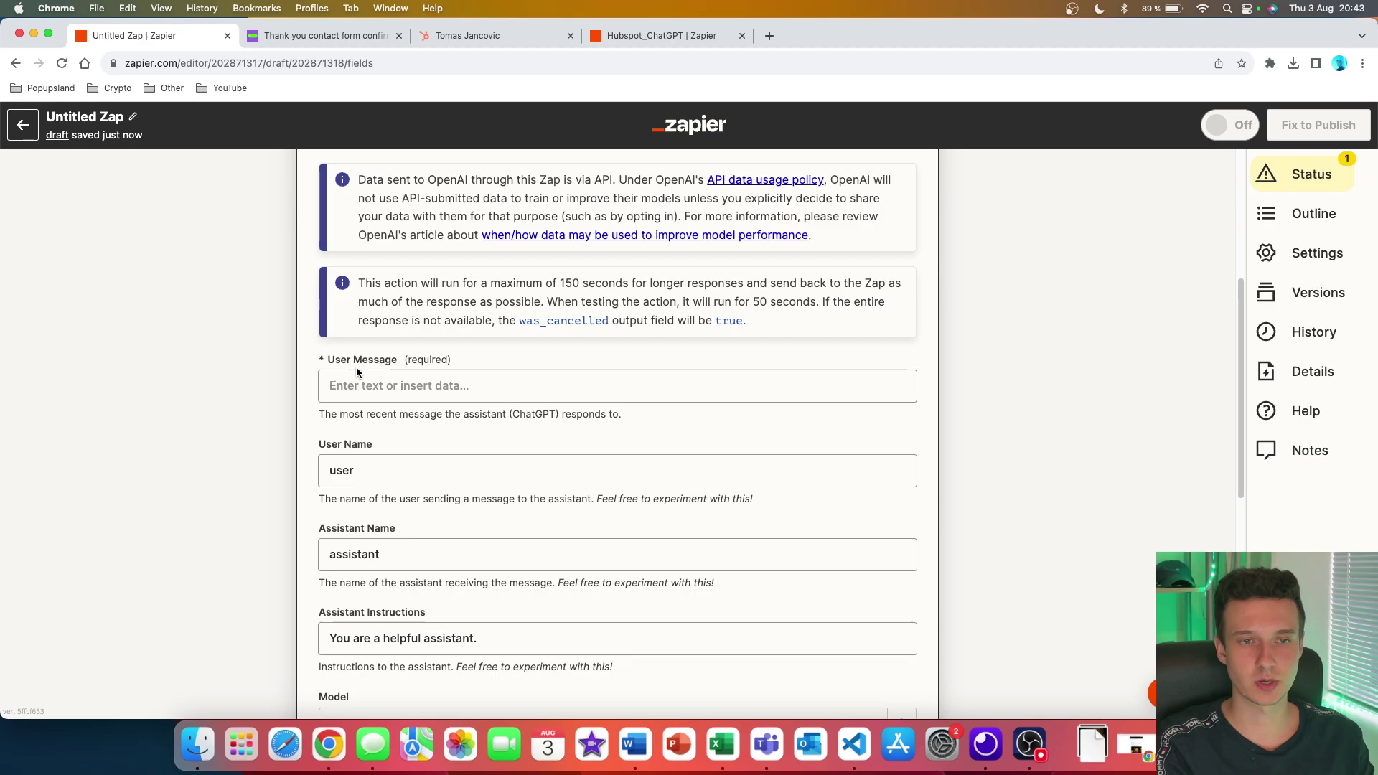
{"action": "left_click", "coordinate": [363, 378]}
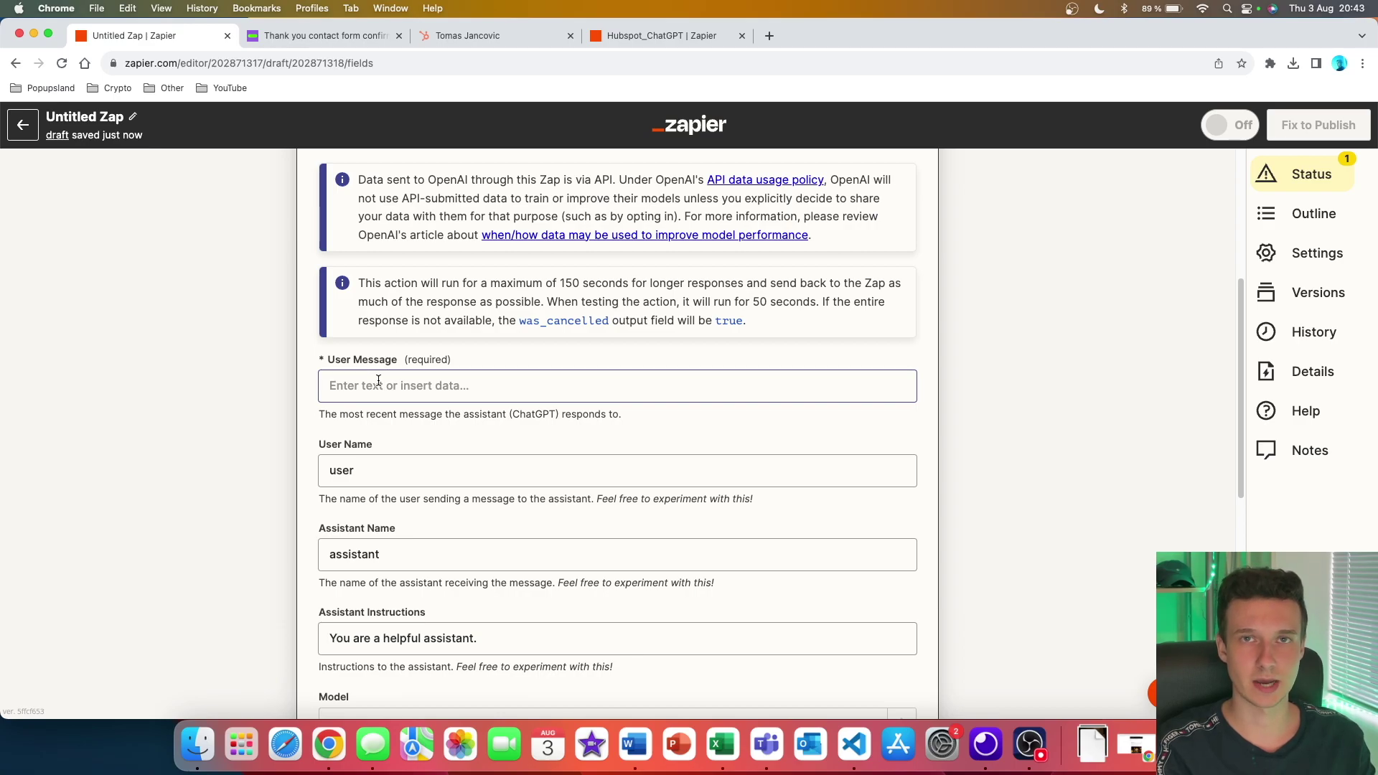
{"action": "type", "text": "Context: (You are a friendly customer service for a popups builder business called Popupsland. You need to help to answer any inquiries that the potential customers have and that are sent out through our contact us form. Popupsland is the first web-based app that enables companies to create, customize and place carbon reduction popups on their websites. By leveraging the power of Popupsland, businesses can create highly engaging and interactive carbon-offsetting popups that capture the attention of their website visitors and encourage them to take action. Whether they are looking to collect leads, boost engagement, gather valuable feedback from customers, or are in need to become a greener business while achieving different marketing objectives, Popupsland offers 27+ different pre-built popups to help them achieve these goals. Popupsland offers a free trial where you get to try the app for 7 days for free. Popupsland offers 4 different pricing options. The first cheapest one is \"Eco Basic\" priced at $41.65 a month with 6,800kg carbon dioxide/year and 20,000 popup impressions/month. The second cheapest plan is \"Environmentally Lite\" priced at $58.33 a month with 9,800kg carbon dioxide/year and 80,000 popup impressions/month. The third cheapest plan is \"Responsible Standard\" priced at $99.99 a month with 14,200kg carbon dioxide/year and 180,000 popup impressions/month. The most expensive package is \"Green Pro\" priced at $199.99 a month with 30,200kg carbon dioxide/year and 400,000 popup impressions/month.) Details: (Don't write \" \" in your answer. Don't write any text before or after the email. Write down a signature at the end of the email and sign it as Thomas from Popupsland).  Answer this inquiry:"}
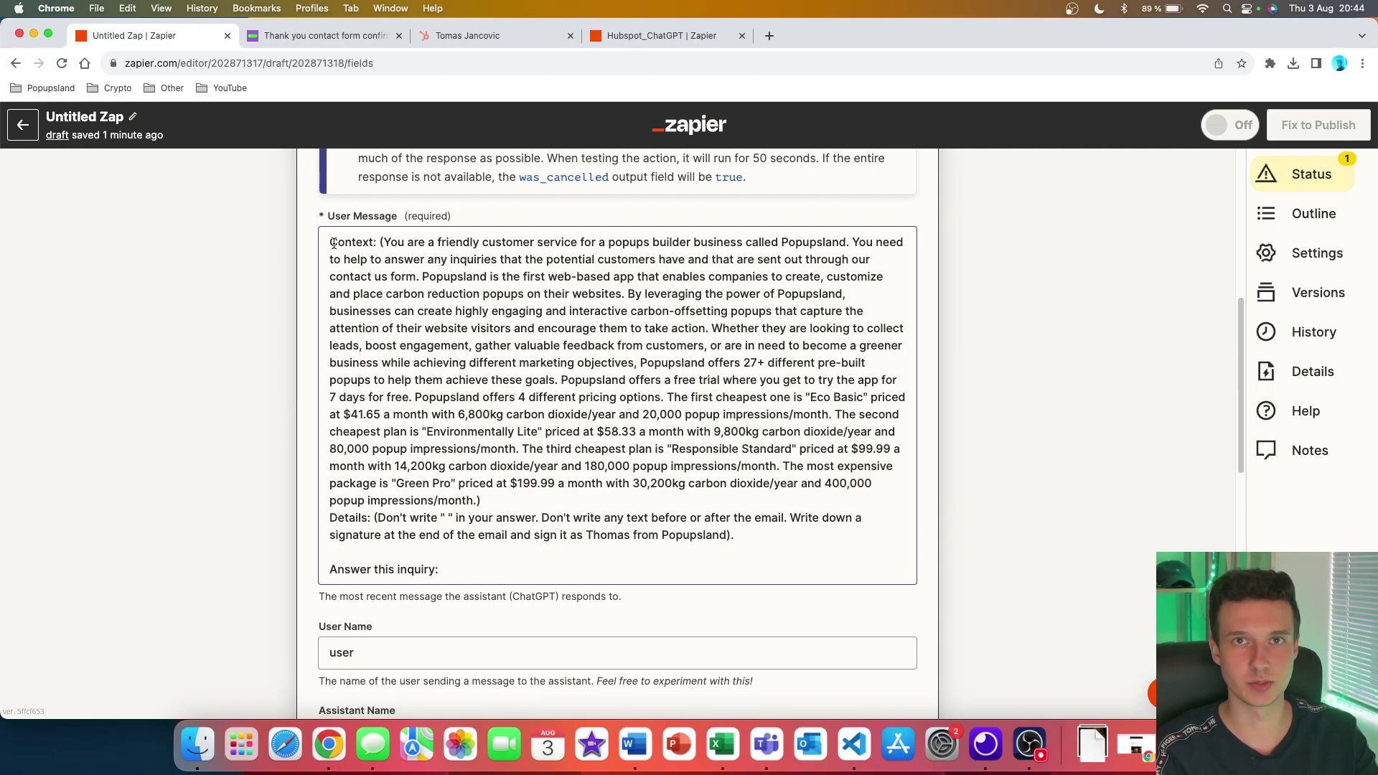
Review the prompt's role description, business description, free trial and pricing text, and the Details instructions
{"action": "left_click_drag", "start_coordinate": [334, 243], "coordinate": [384, 243]}
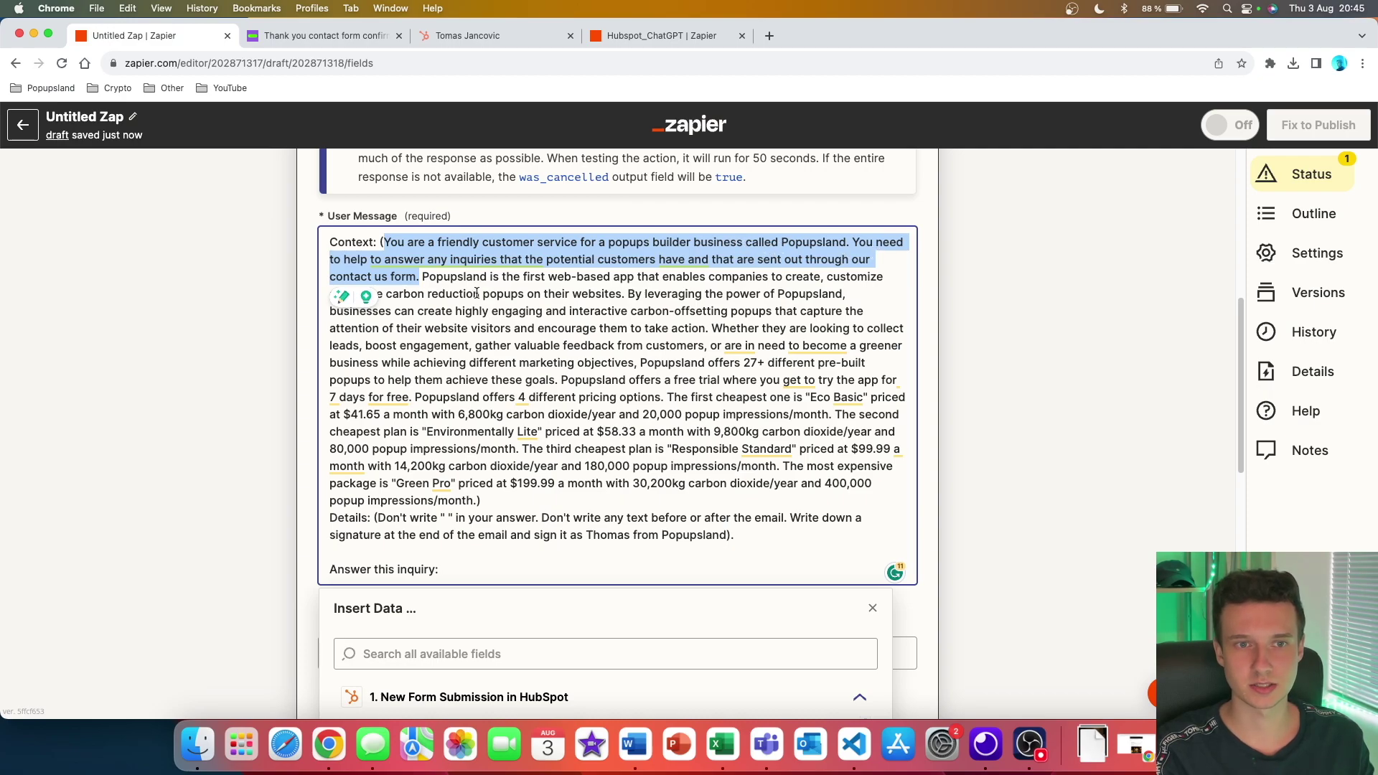
{"action": "left_click", "coordinate": [626, 287]}
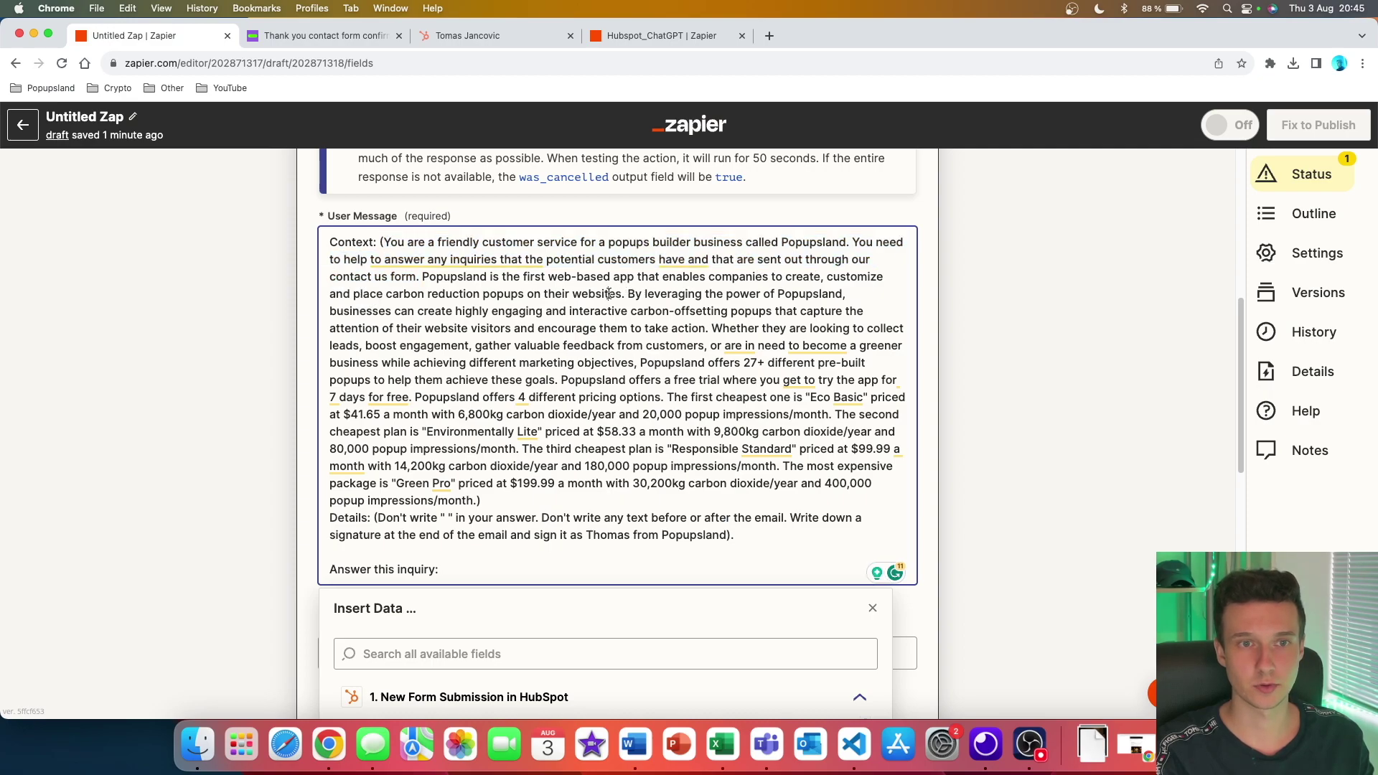
{"action": "left_click_drag", "start_coordinate": [422, 279], "coordinate": [558, 381]}
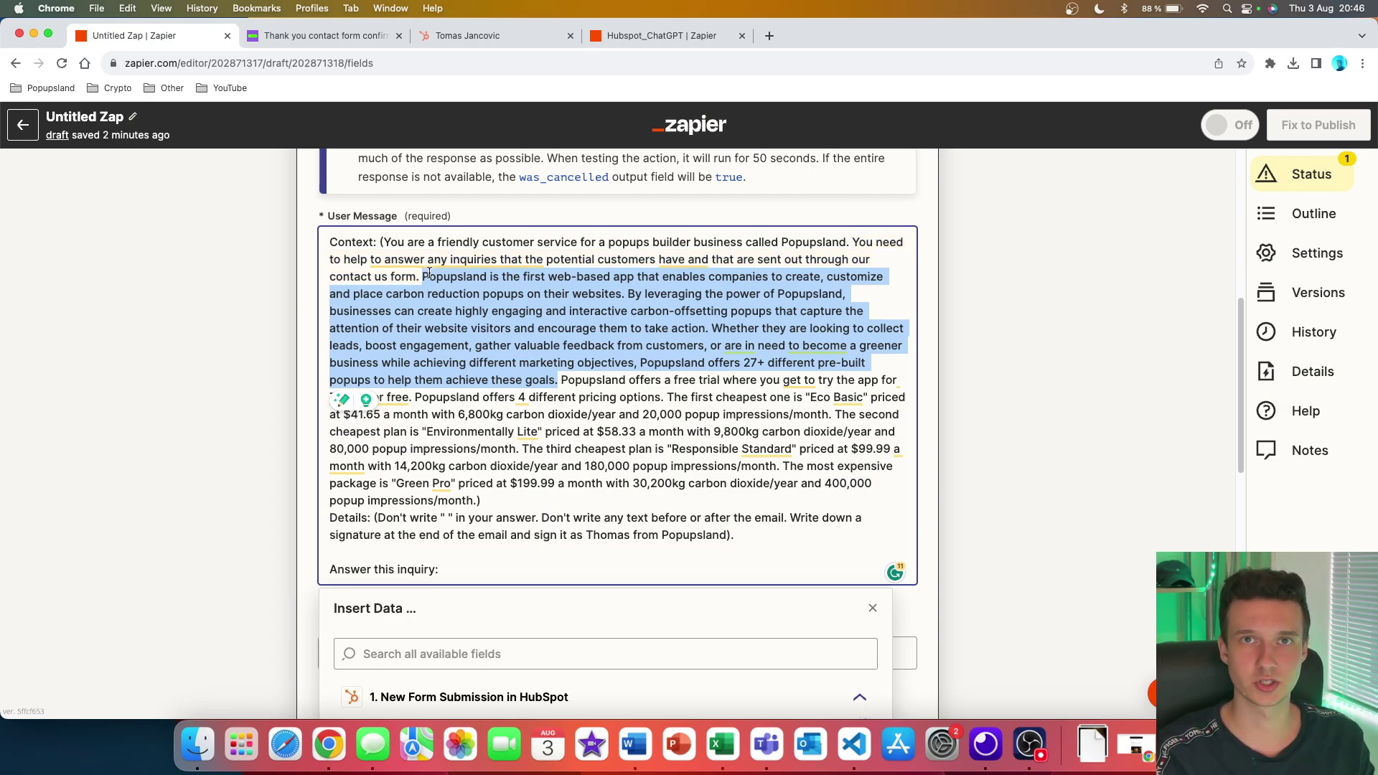
{"action": "left_click_drag", "start_coordinate": [478, 500], "coordinate": [560, 379]}
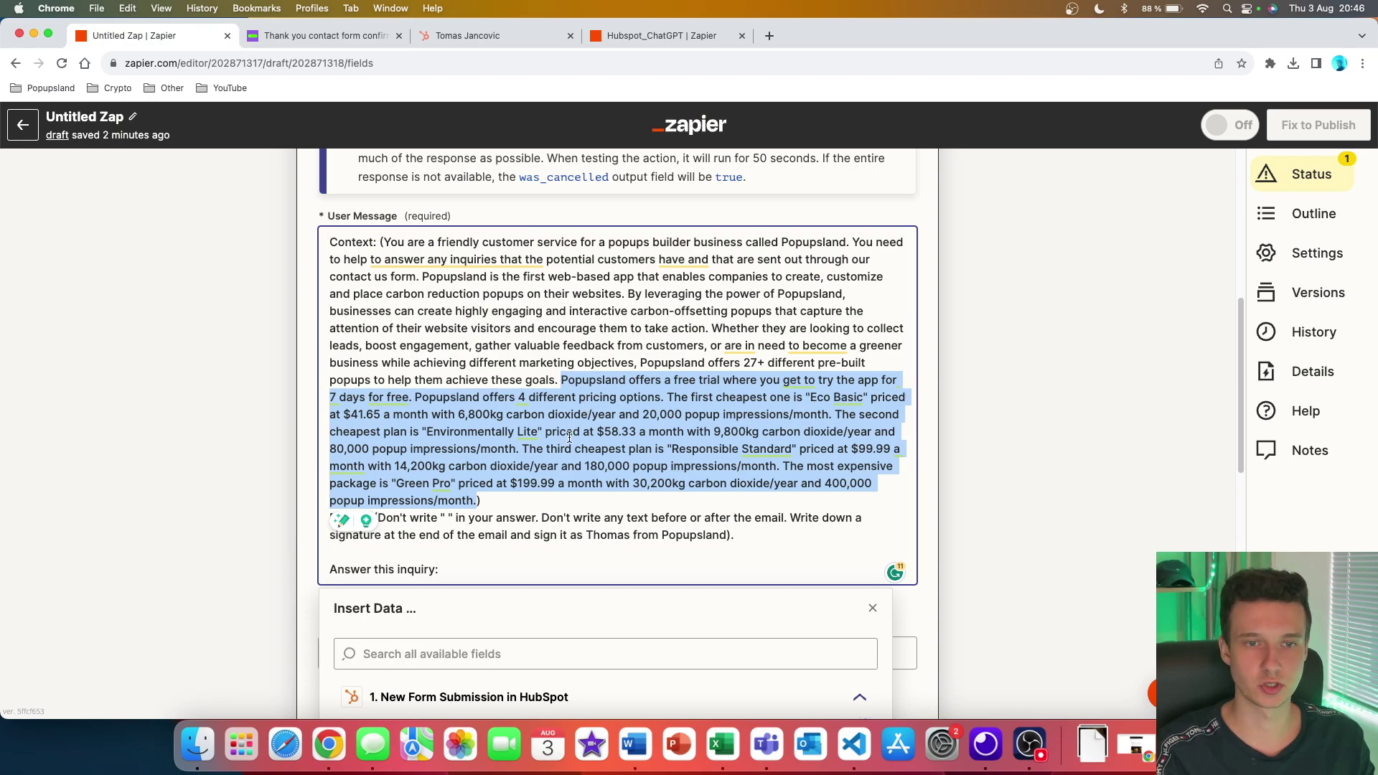
{"action": "left_click_drag", "start_coordinate": [734, 535], "coordinate": [295, 507]}
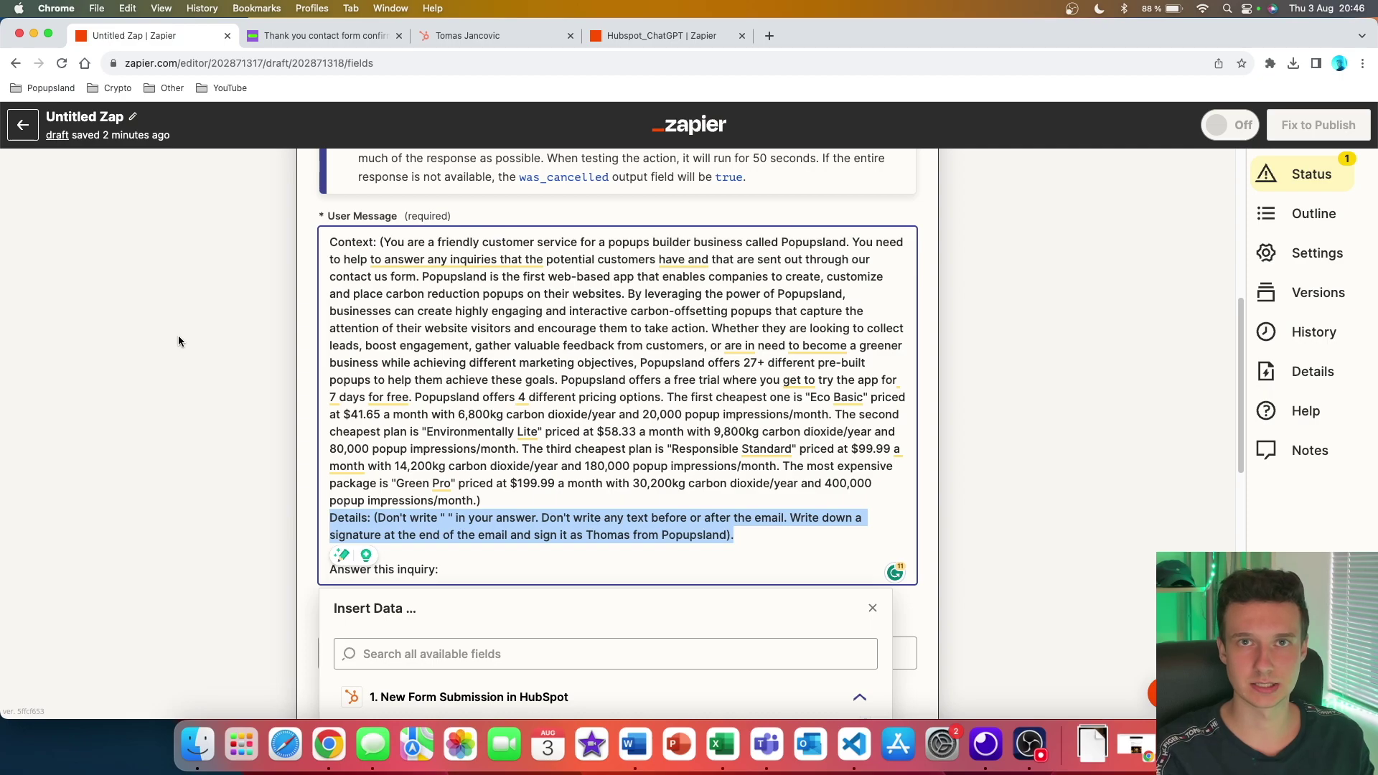
{"action": "left_click", "coordinate": [374, 519]}
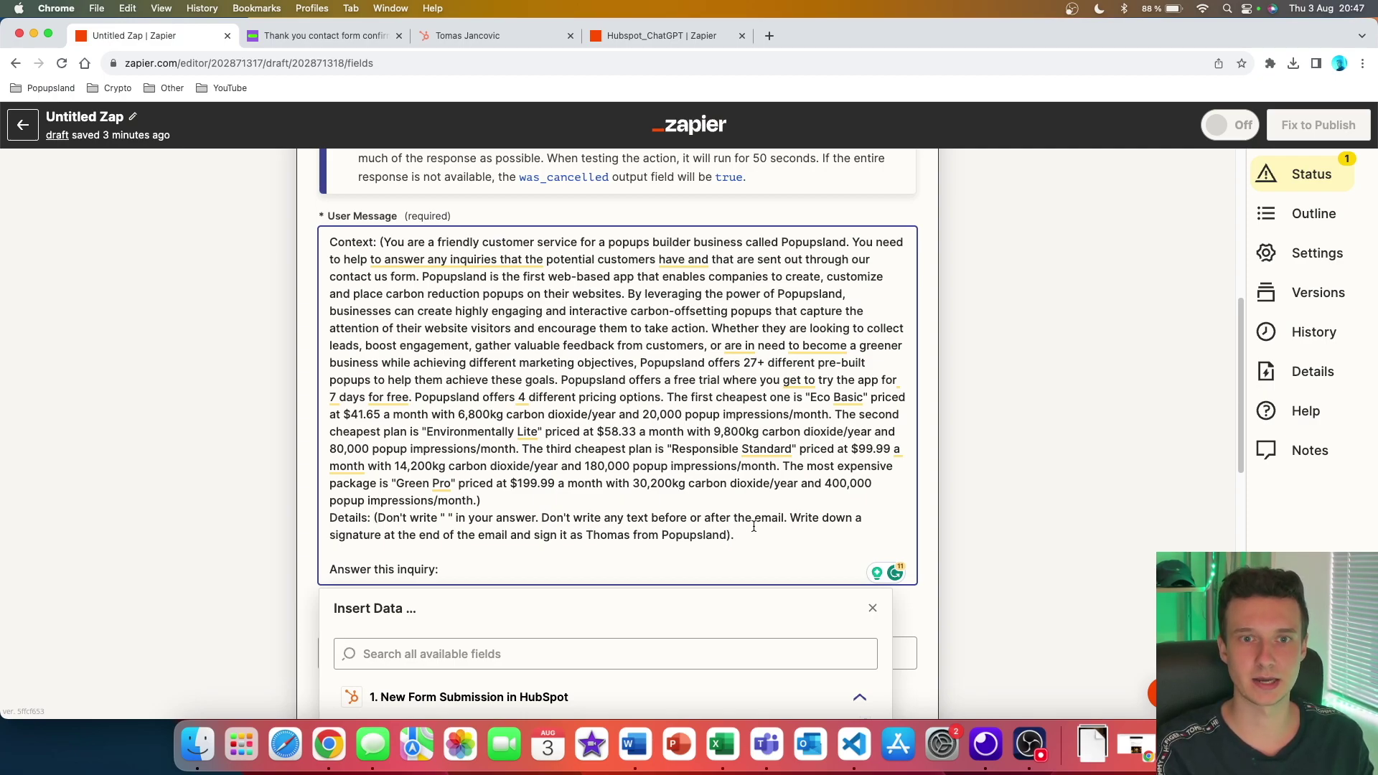
{"action": "scroll", "coordinate": [753, 528], "scroll_direction": "down", "scroll_amount": 15}
{"action": "left_click", "coordinate": [618, 651]}
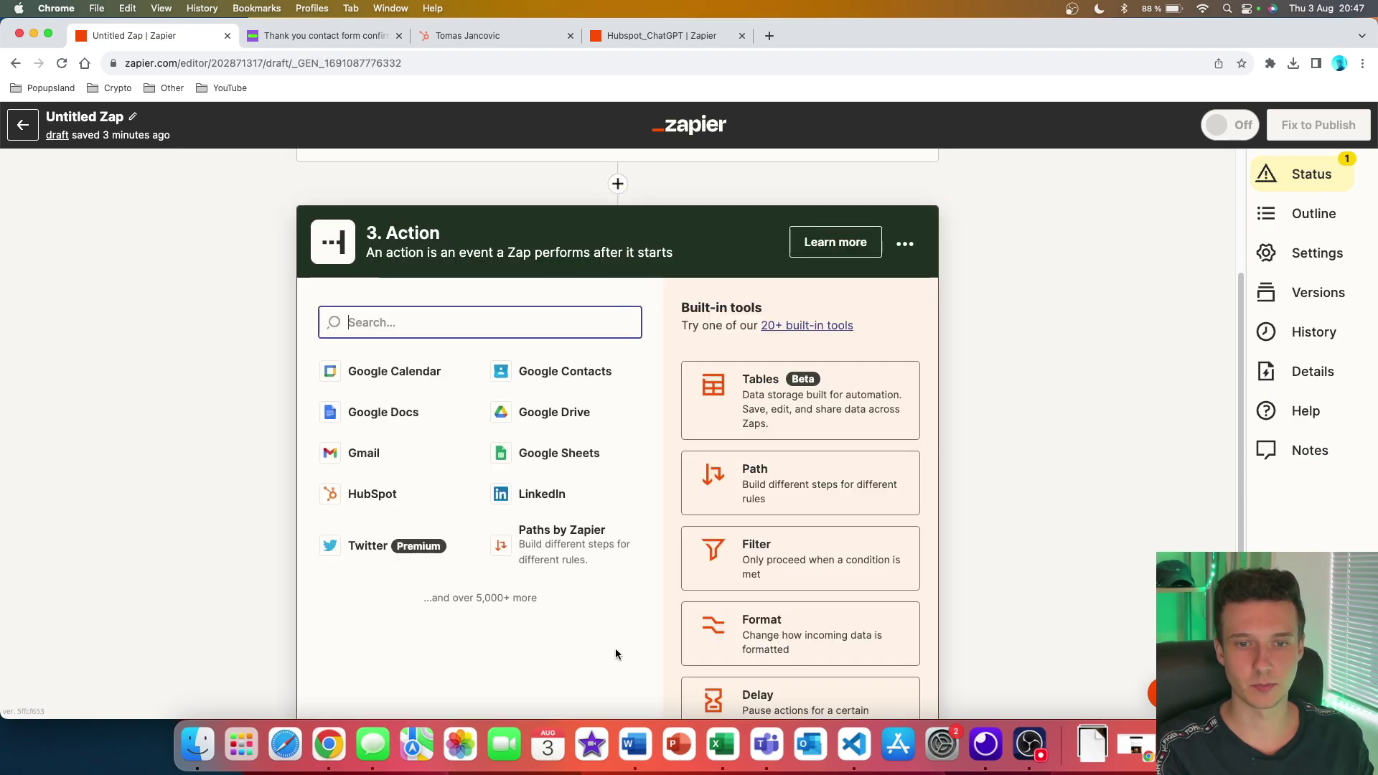
{"action": "type", "text": "form"}
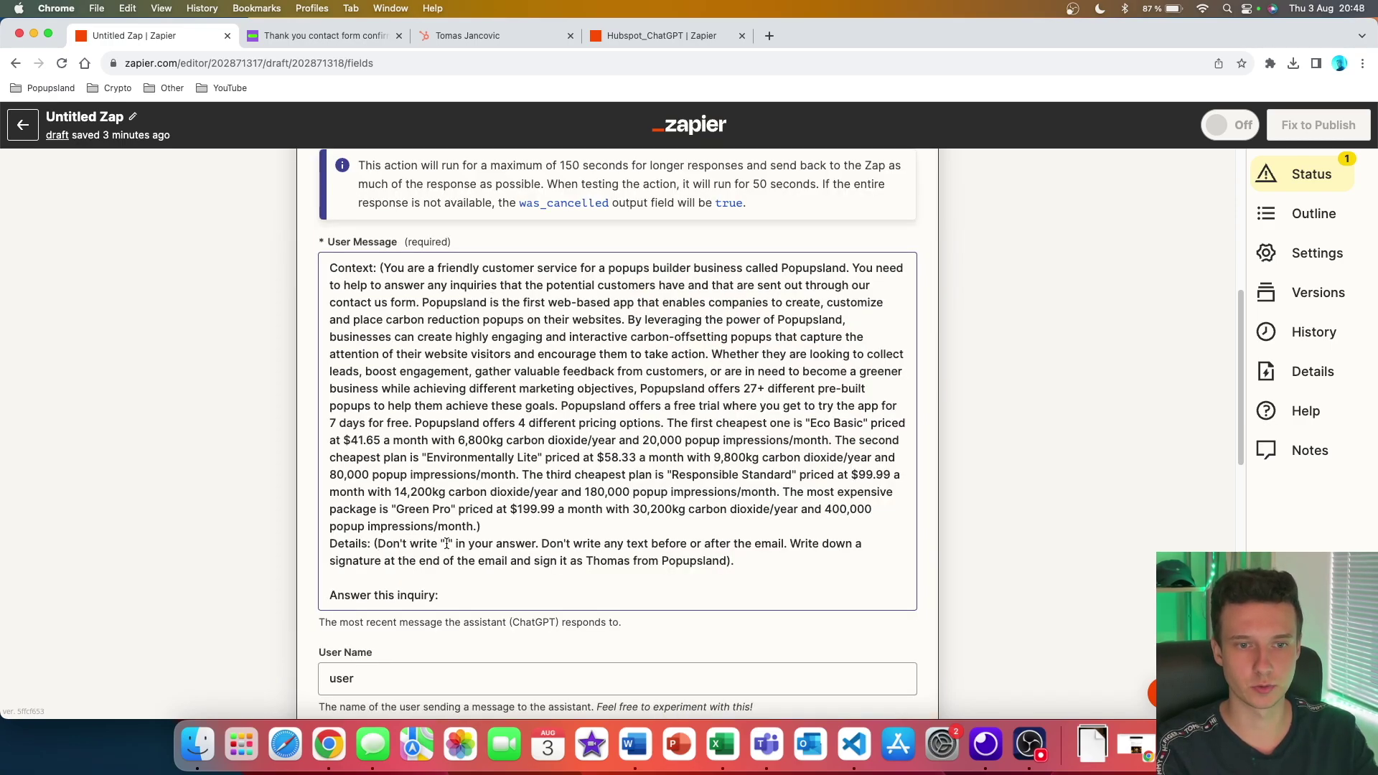
Insert the HubSpot form submission's Message field after "Answer this inquiry:" in the User Message
{"action": "left_click", "coordinate": [541, 545]}
{"action": "key", "text": "BackSpace"}
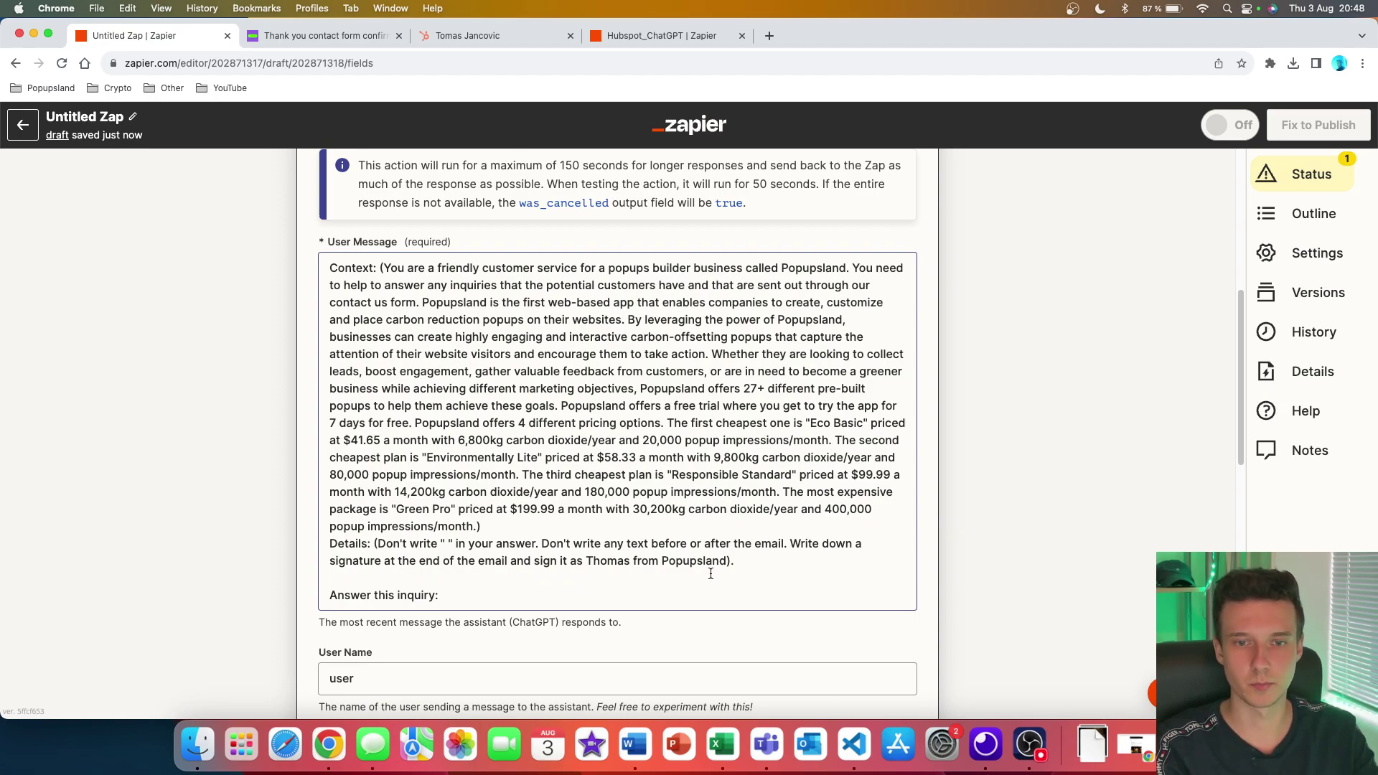
{"action": "left_click", "coordinate": [450, 596]}
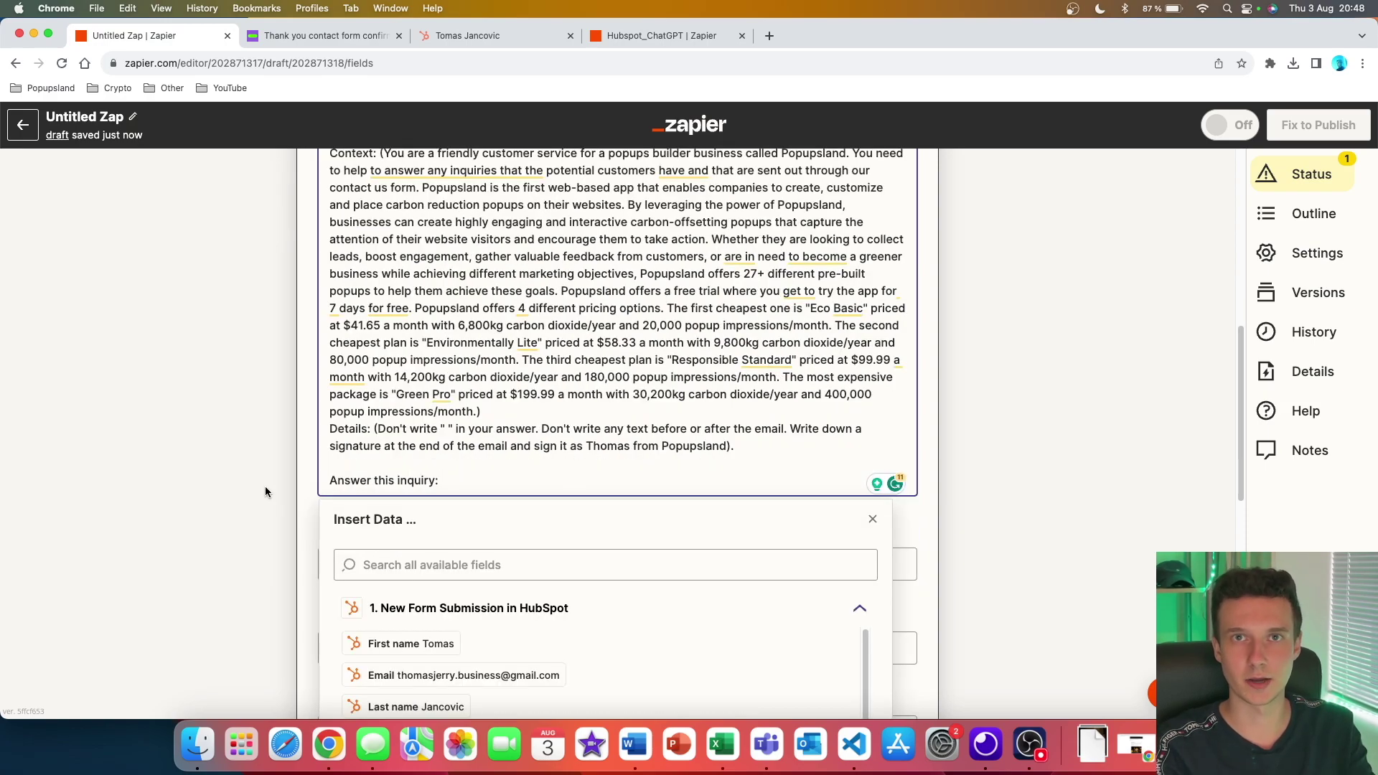
{"action": "scroll", "coordinate": [265, 485], "scroll_direction": "down", "scroll_amount": 2}
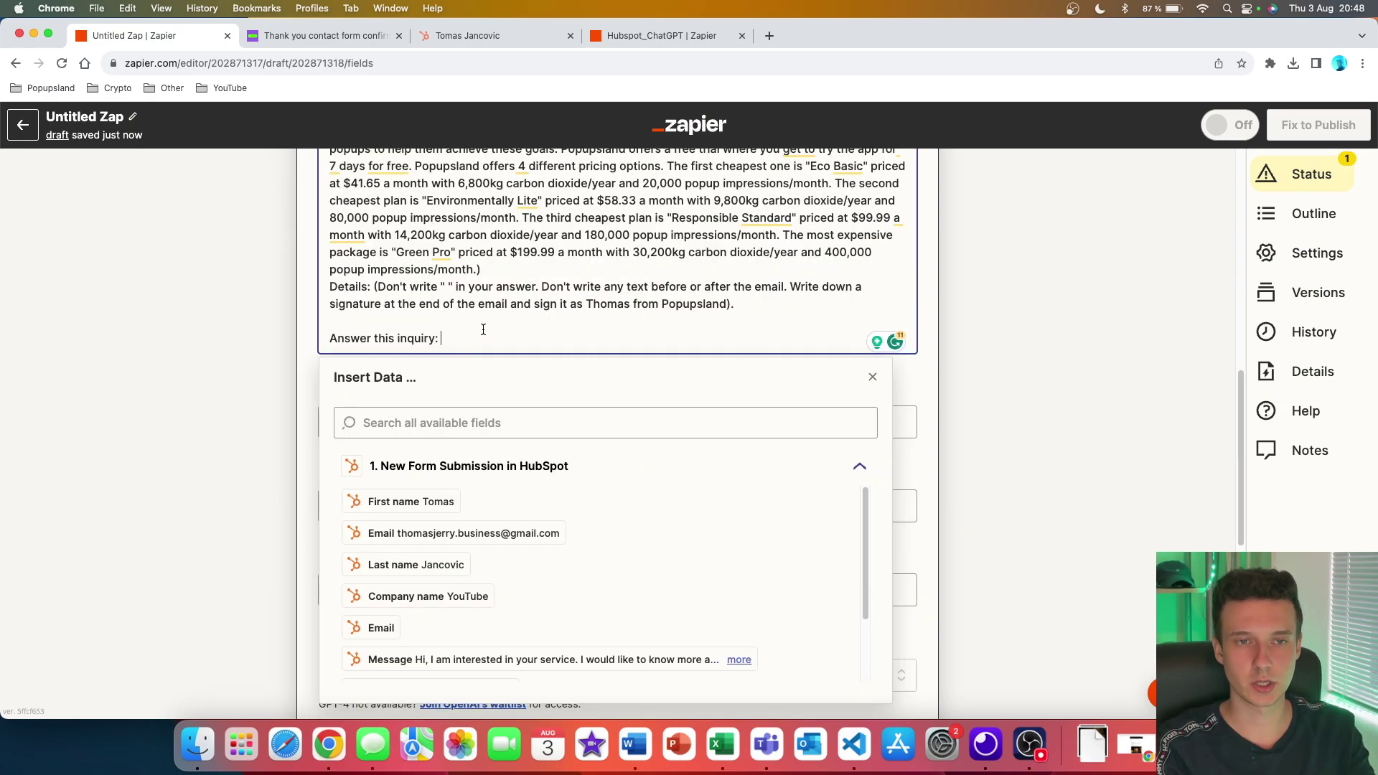
{"action": "left_click", "coordinate": [479, 497]}
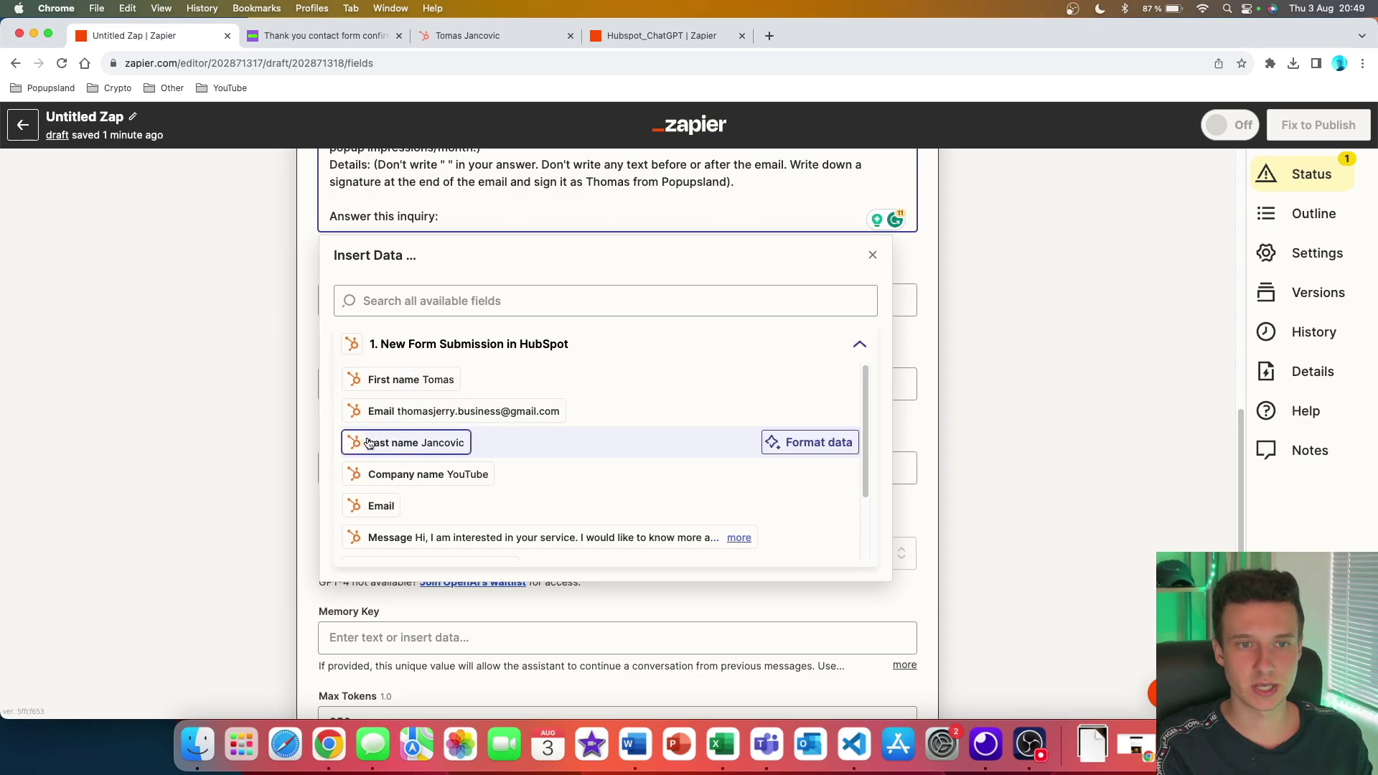
{"action": "scroll", "coordinate": [424, 502], "scroll_direction": "down", "scroll_amount": 2}
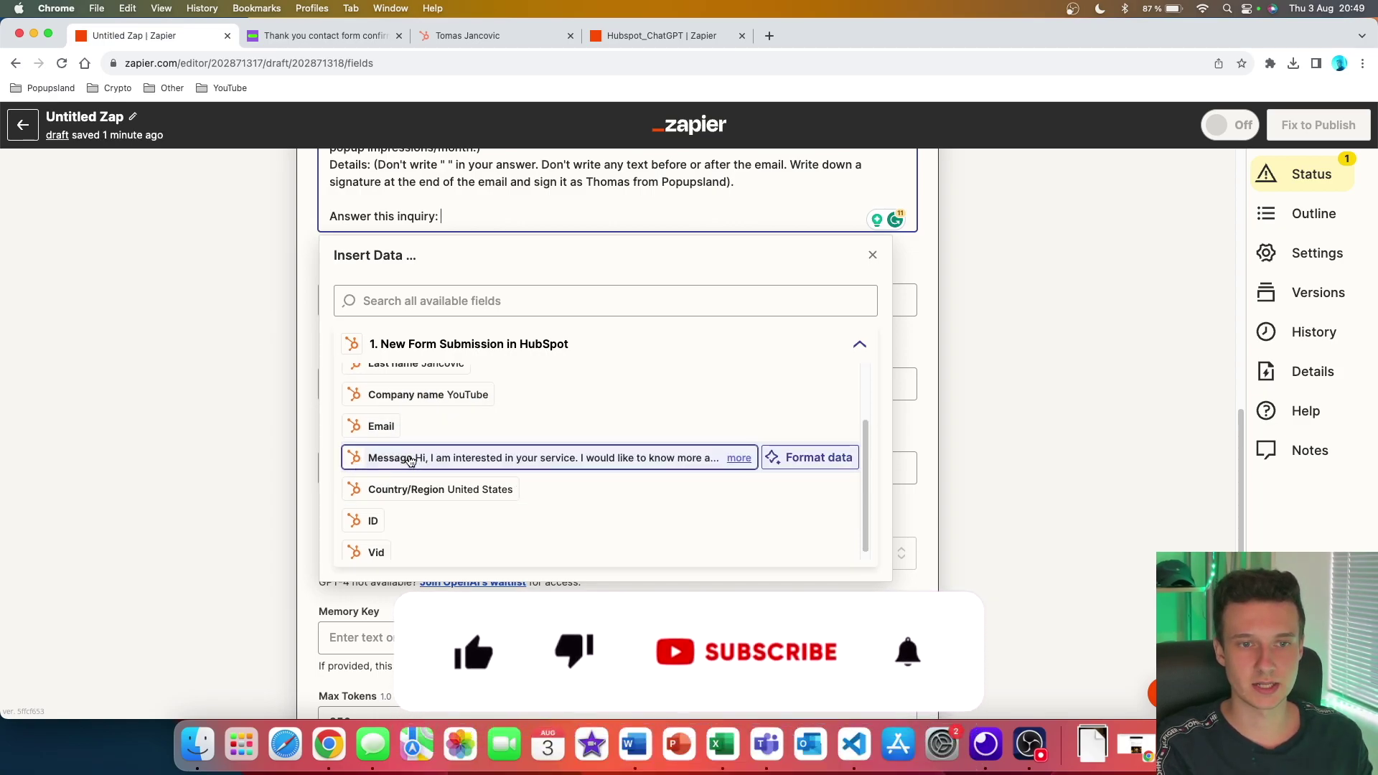
{"action": "left_click", "coordinate": [739, 458]}
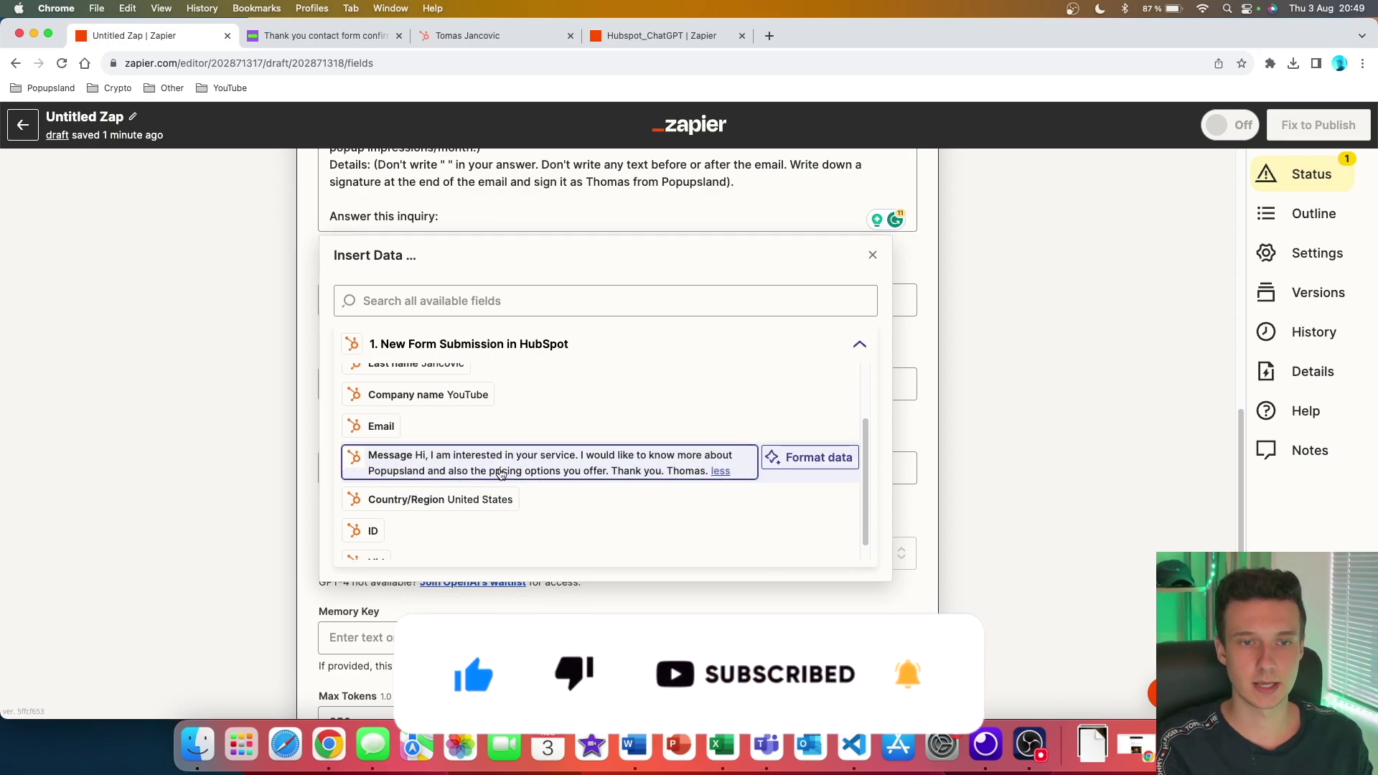
{"action": "left_click", "coordinate": [592, 473]}
{"action": "left_click", "coordinate": [303, 342]}
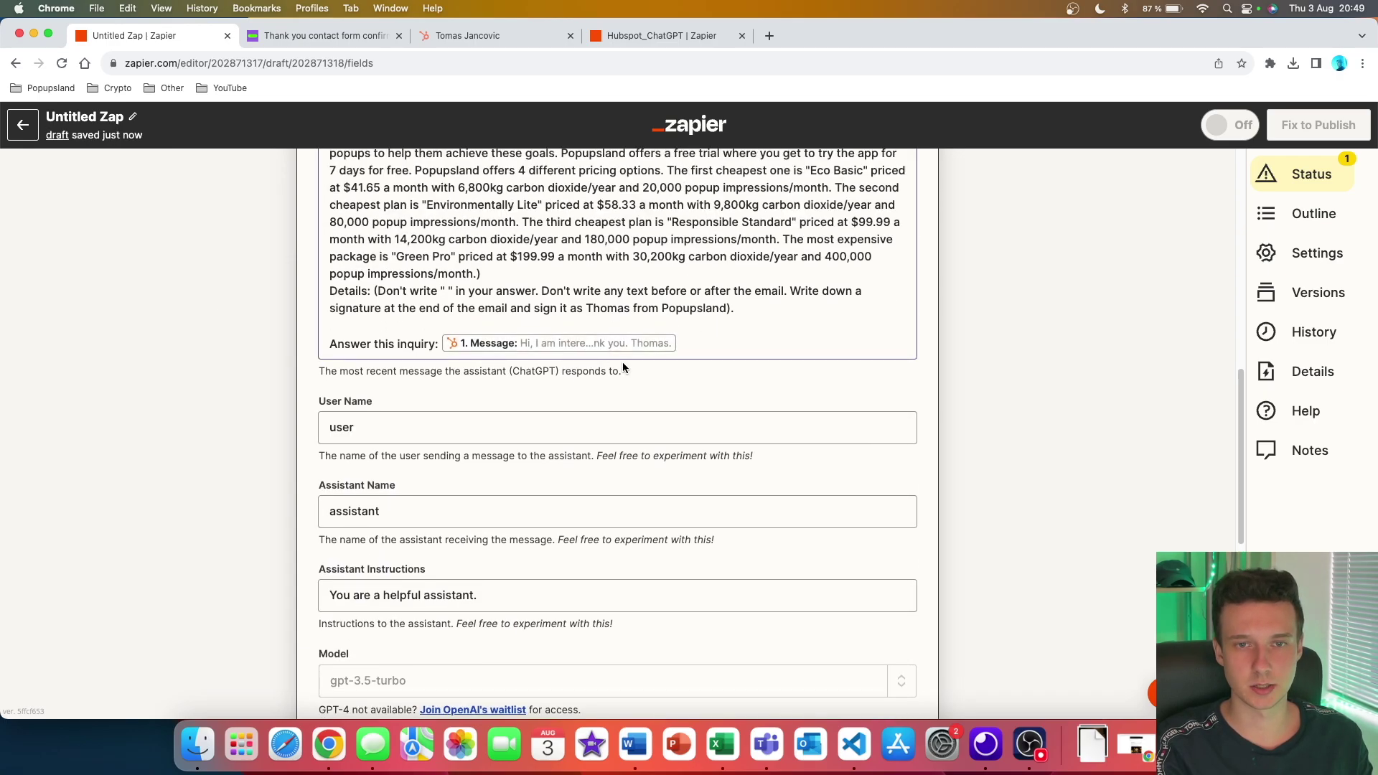
Enclose the inserted Message field in parentheses and check the Context, Details and "Answer this inquiry:" labels of the prompt
{"action": "left_click", "coordinate": [681, 344]}
{"action": "type", "text": ")"}
{"action": "key", "text": "Left"}
{"action": "type", "text": "("}
{"action": "left_click", "coordinate": [383, 277]}
{"action": "key", "text": "BackSpace"}
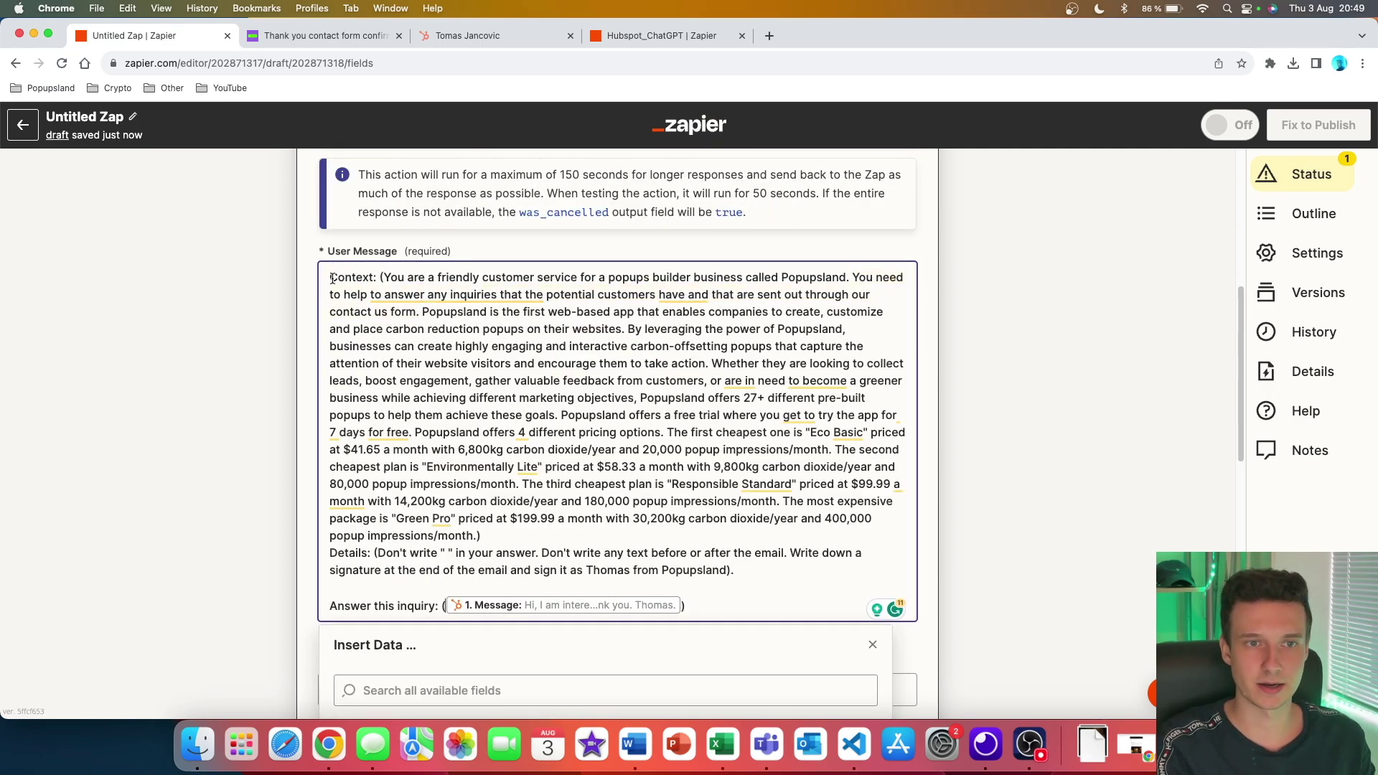
{"action": "double_click", "coordinate": [357, 553]}
{"action": "left_click_drag", "start_coordinate": [440, 606], "coordinate": [325, 606]}
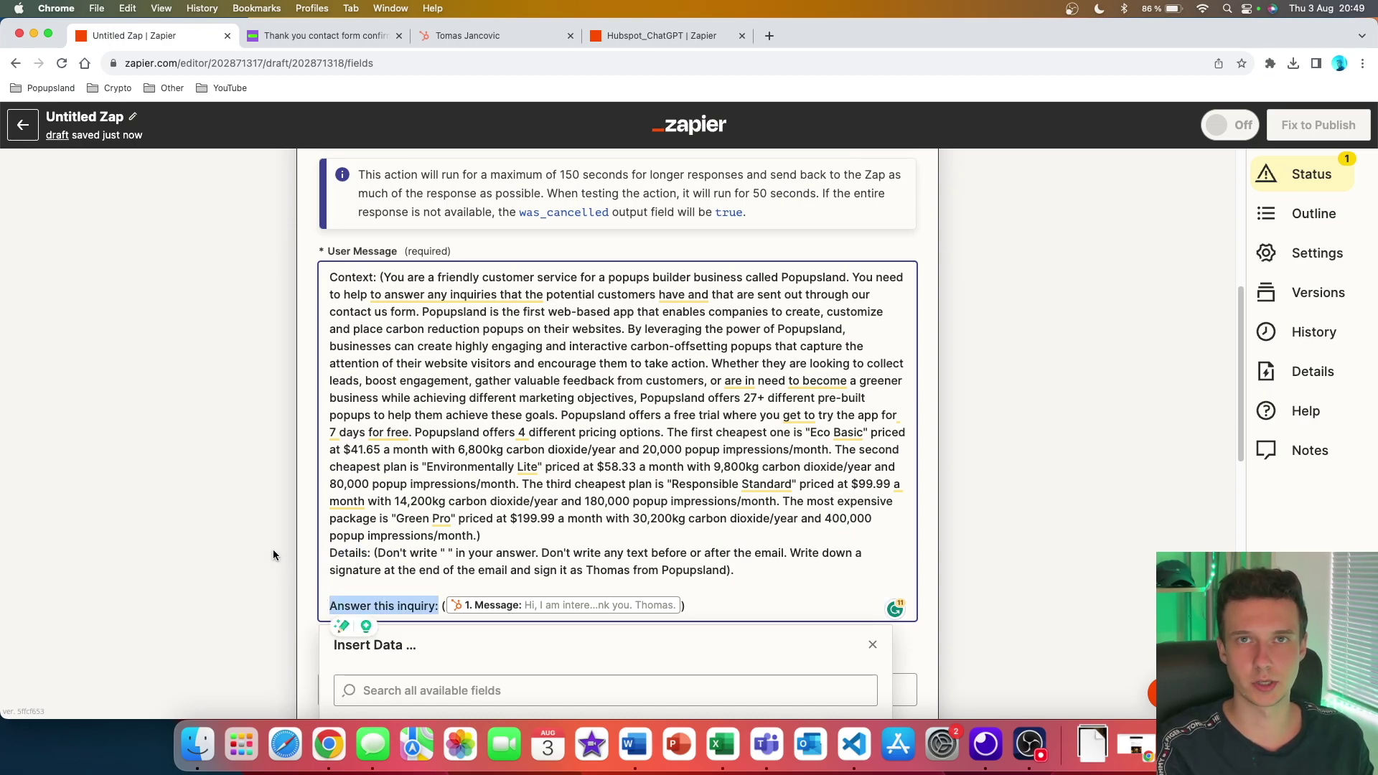
{"action": "key", "text": "Tab"}
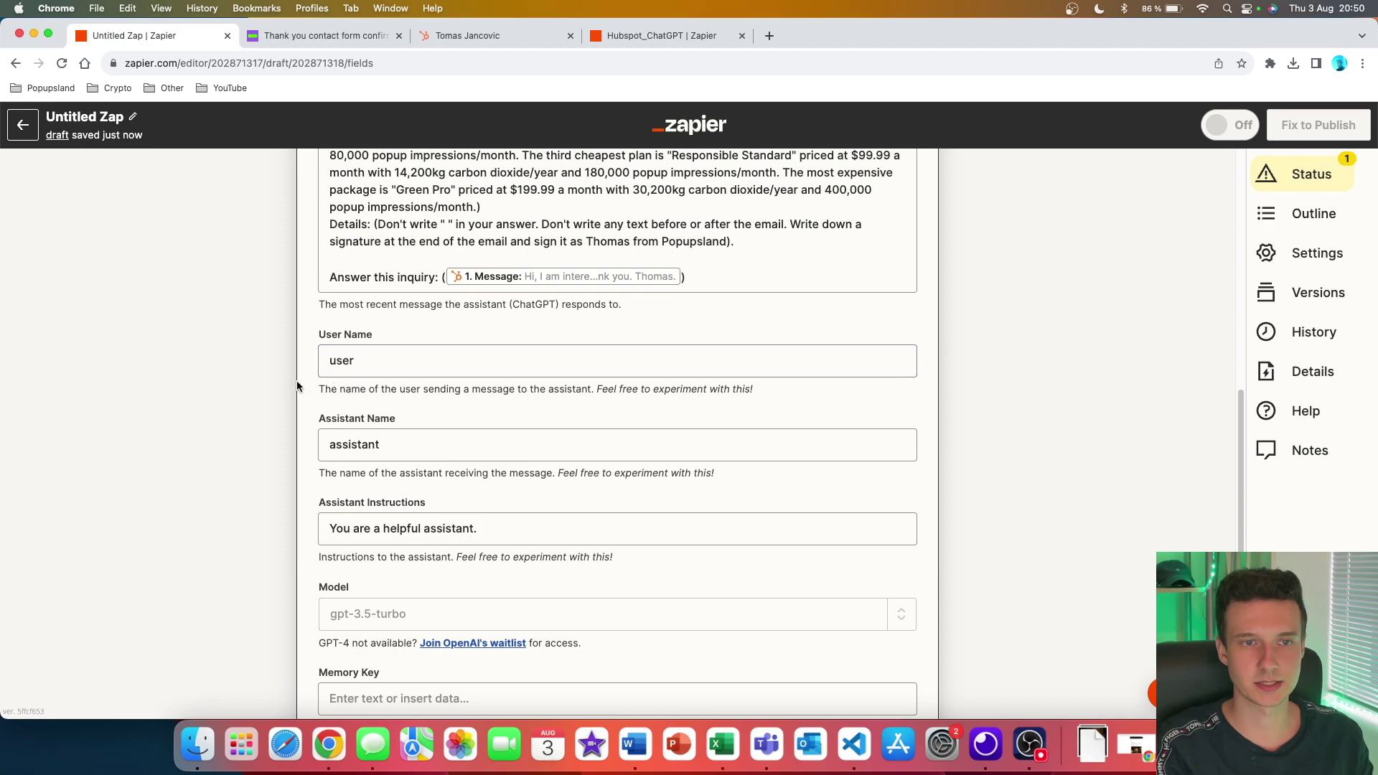
{"action": "left_click", "coordinate": [411, 433]}
{"action": "left_click", "coordinate": [342, 397]}
{"action": "left_click_drag", "start_coordinate": [753, 391], "coordinate": [600, 391]}
{"action": "left_click", "coordinate": [651, 400]}
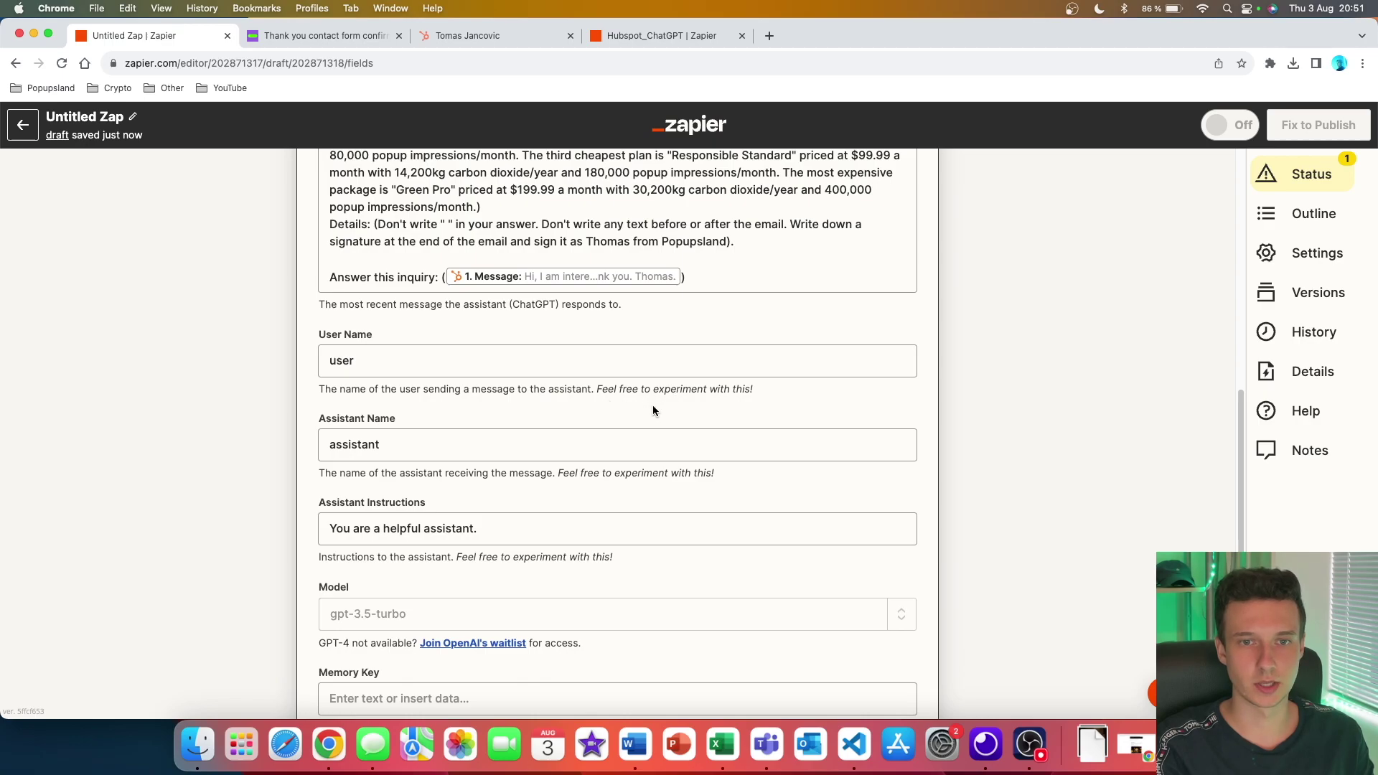
Replace the Assistant Instructions with "You are a helpful customer support agent."
{"action": "scroll", "coordinate": [243, 400], "scroll_direction": "down", "scroll_amount": 3}
{"action": "left_click", "coordinate": [337, 405]}
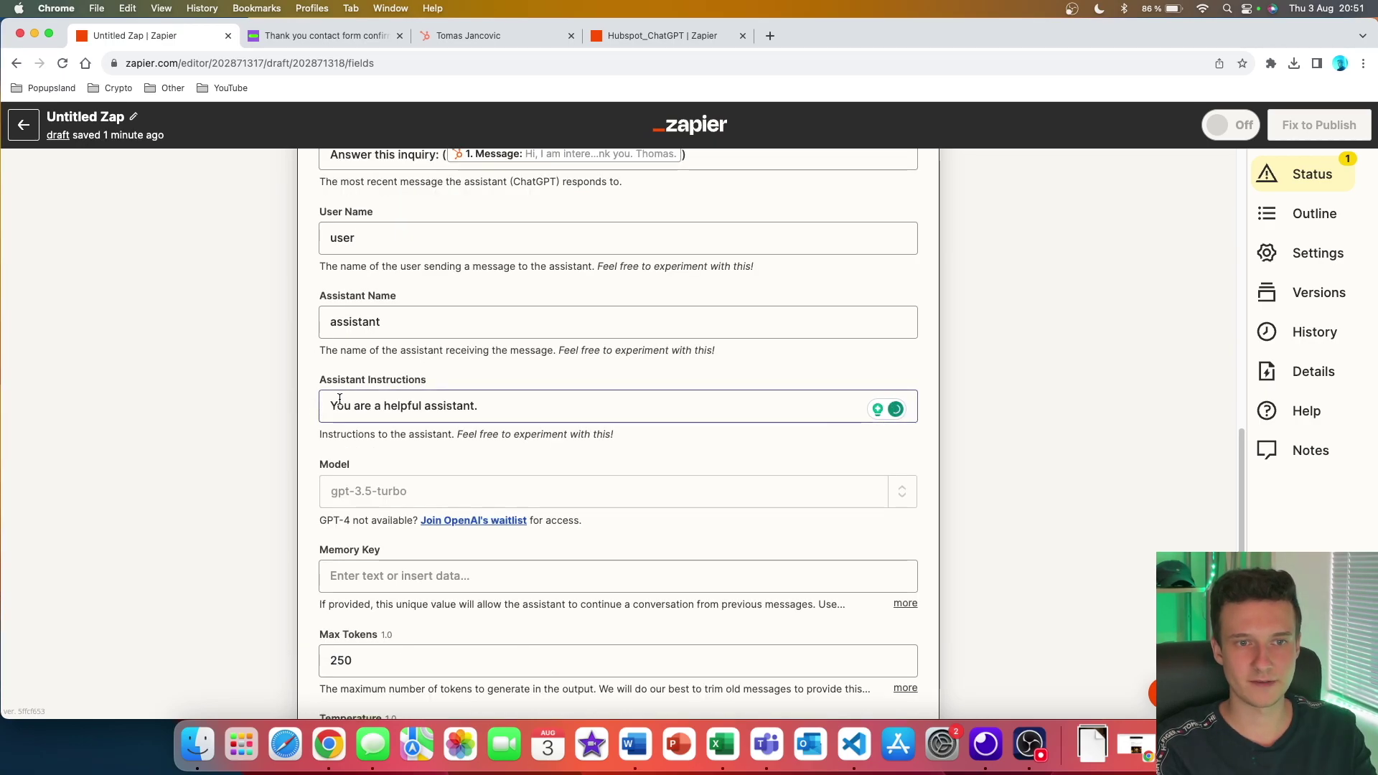
{"action": "triple_click", "coordinate": [493, 406]}
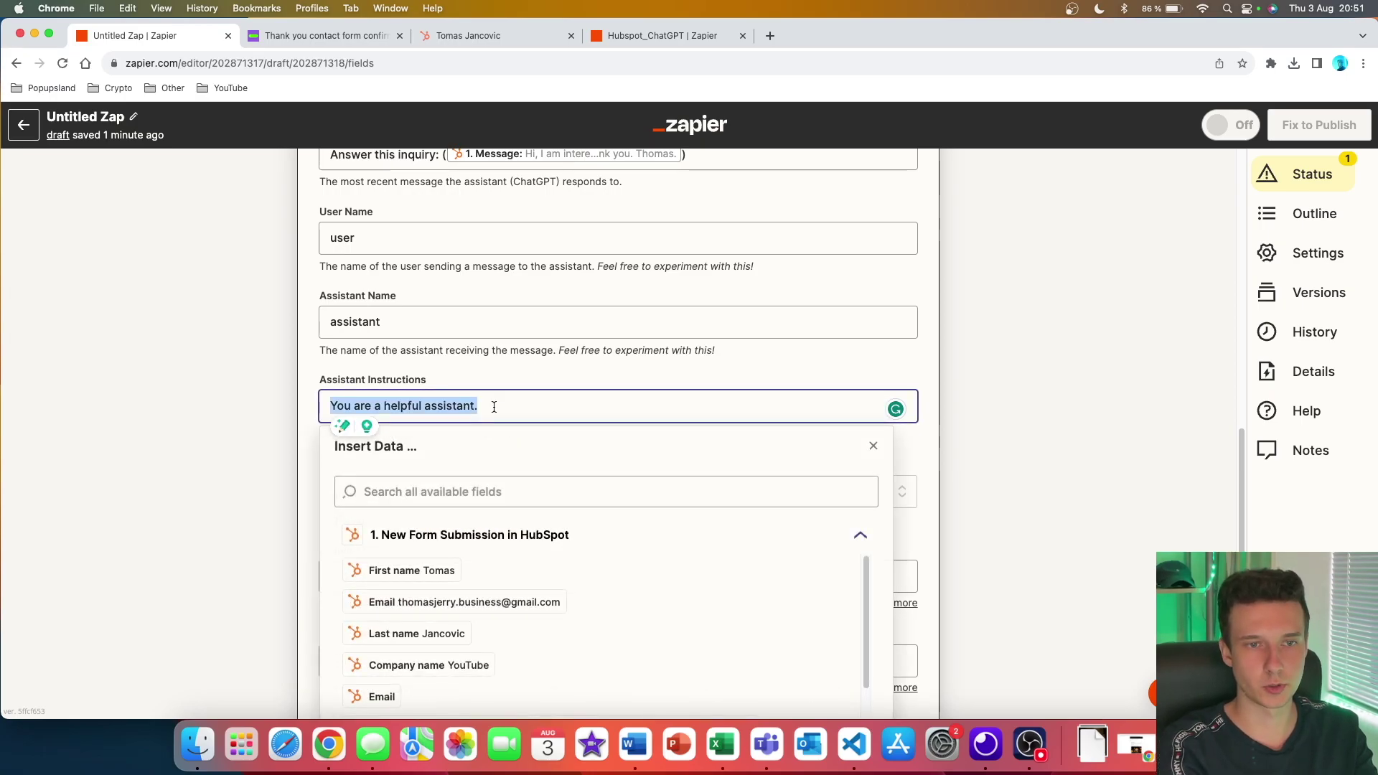
{"action": "key", "text": "BackSpace"}
{"action": "type", "text": "You are a helpful customer support agent."}
{"action": "left_click", "coordinate": [351, 420]}
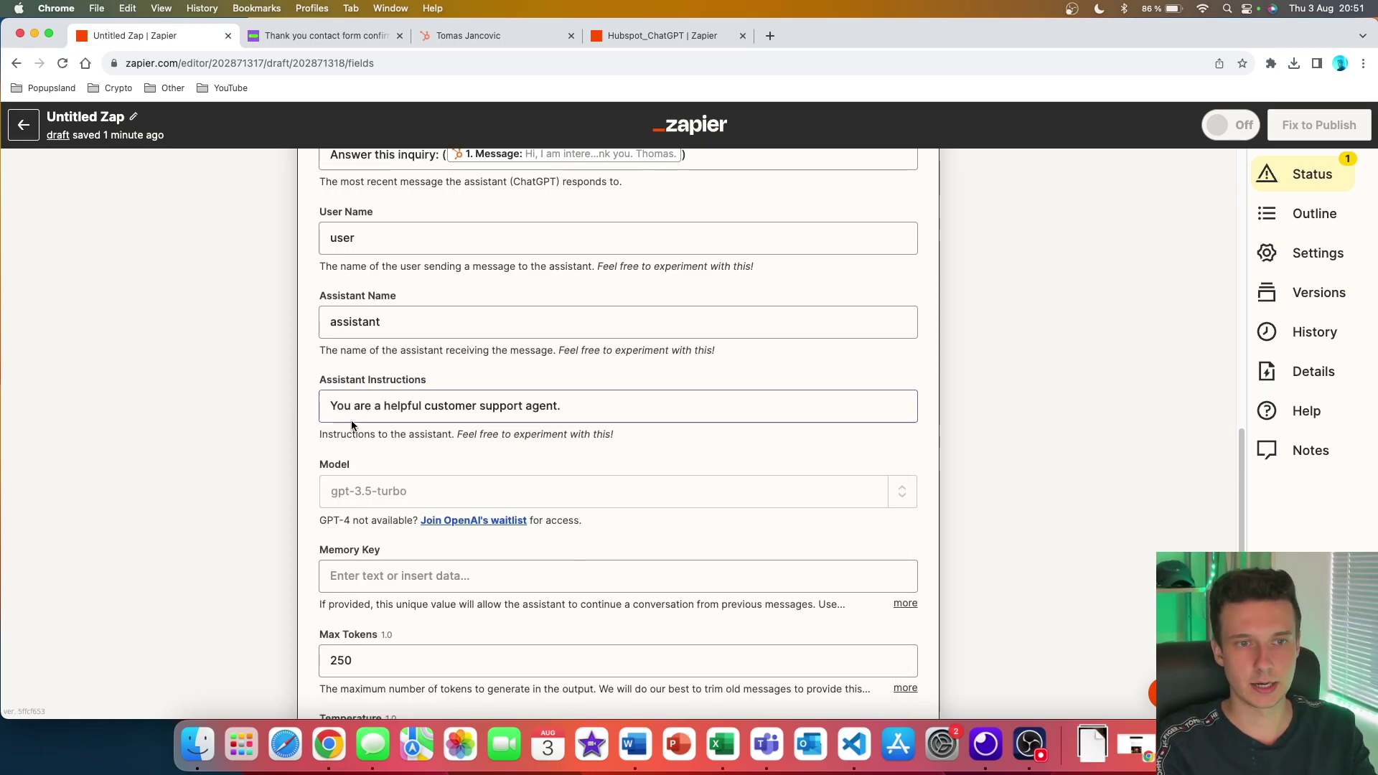
{"action": "left_click", "coordinate": [353, 425]}
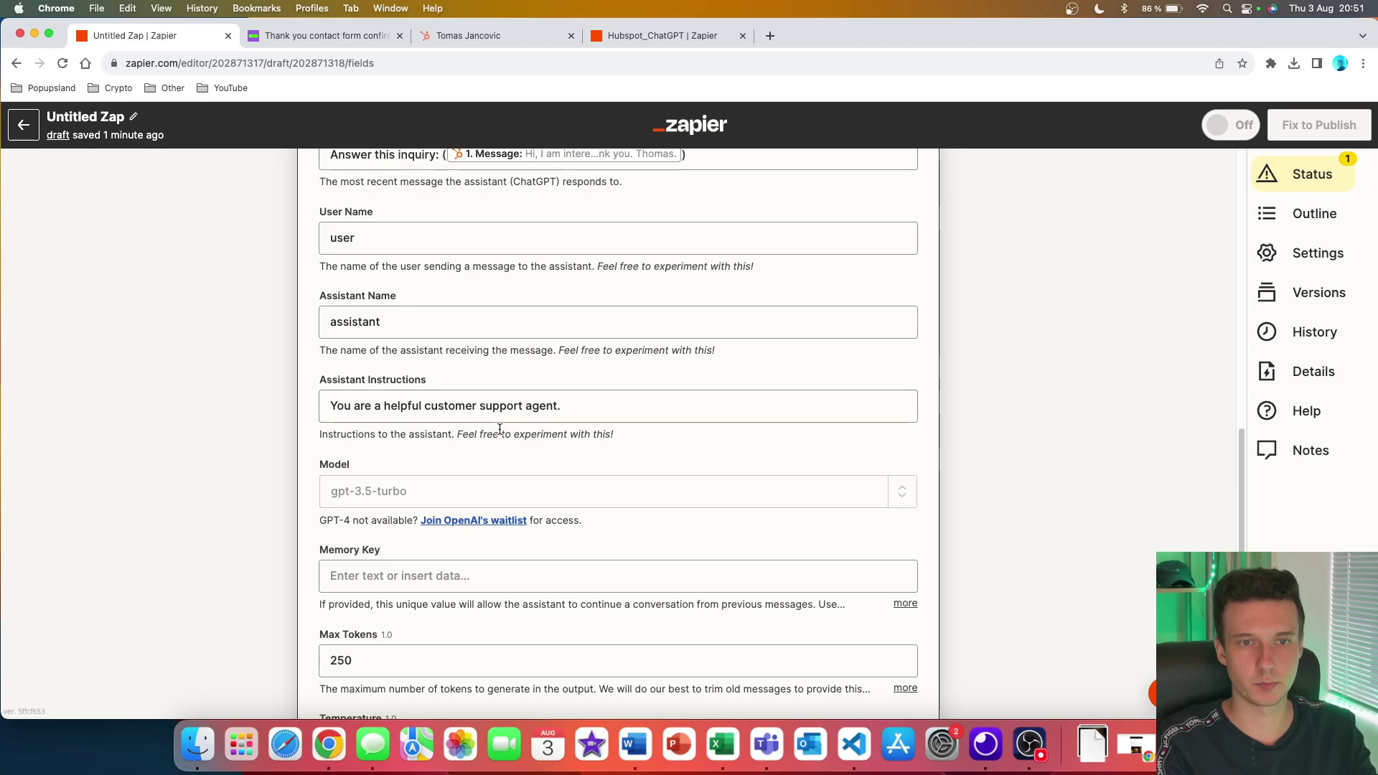
Expand the Memory Key's description and set the key to contact_us_form_customer_support_history
{"action": "scroll", "coordinate": [391, 373], "scroll_direction": "down", "scroll_amount": 2}
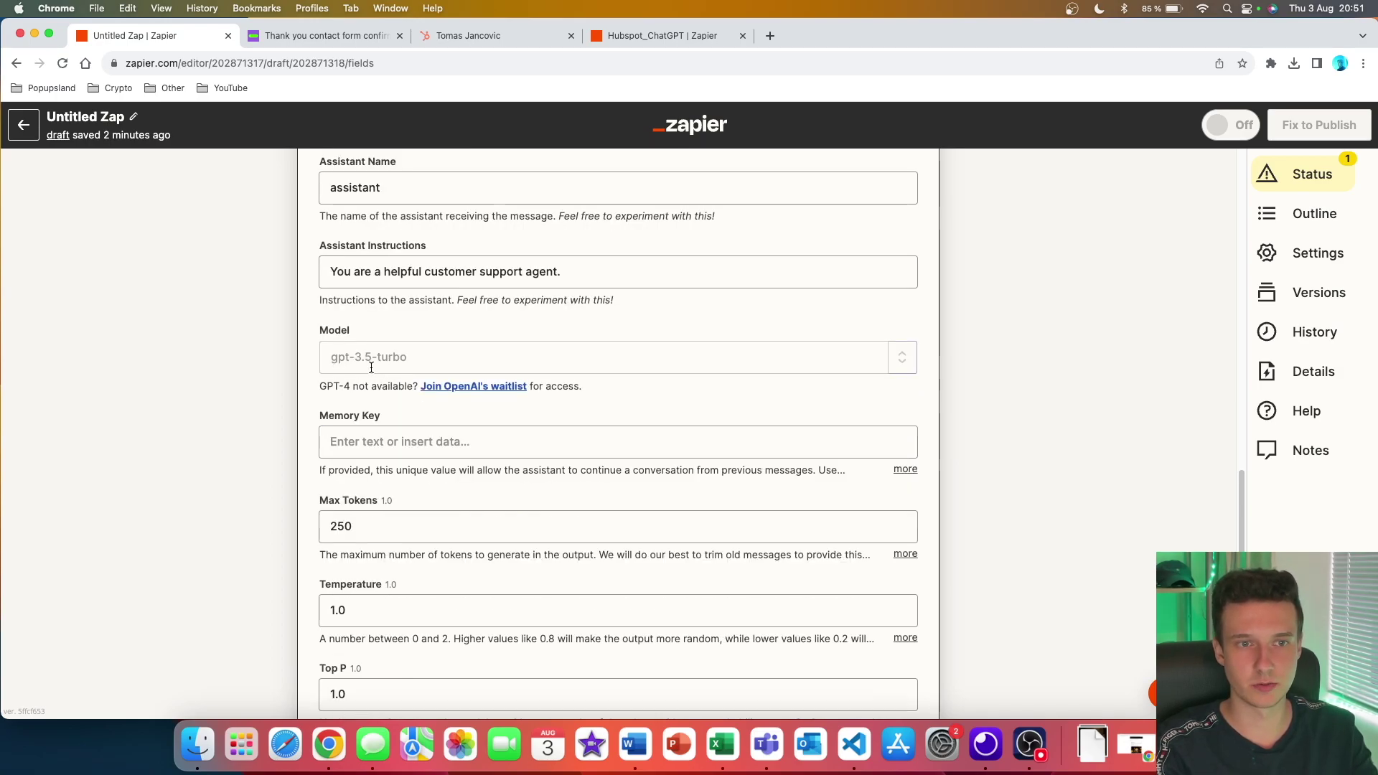
{"action": "left_click", "coordinate": [905, 469]}
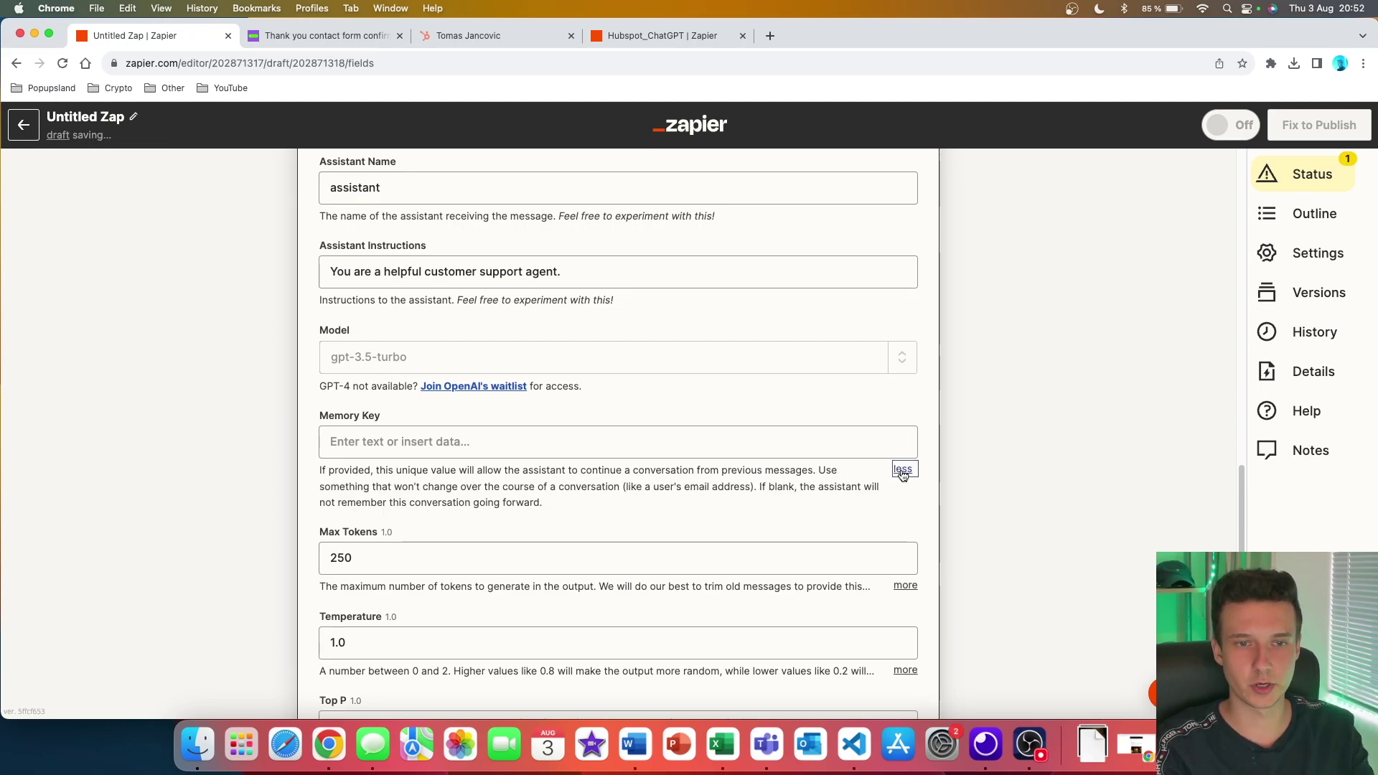
{"action": "left_click", "coordinate": [380, 442]}
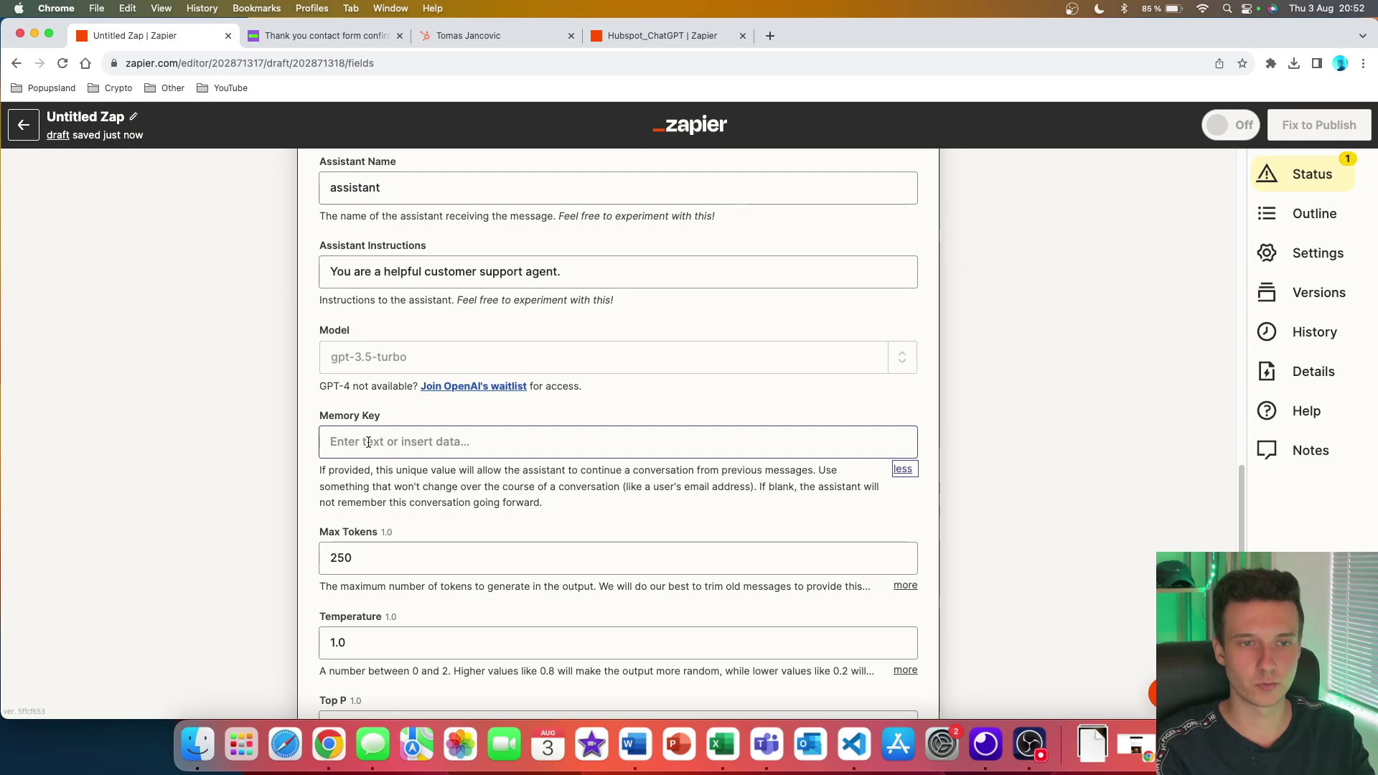
{"action": "left_click", "coordinate": [359, 424]}
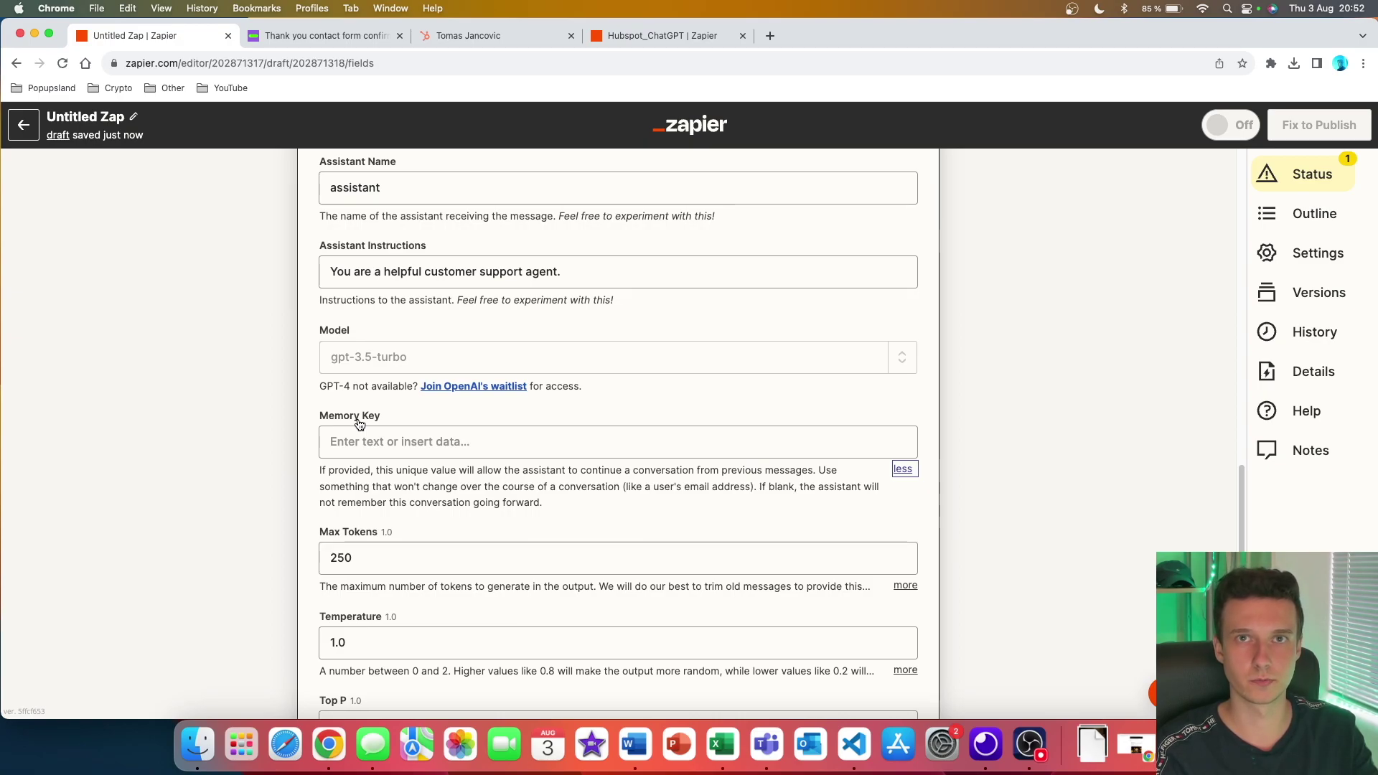
{"action": "left_click", "coordinate": [359, 428]}
{"action": "type", "text": "123"}
{"action": "key", "text": "BackSpace"}
{"action": "key", "text": "BackSpace"}
{"action": "key", "text": "BackSpace"}
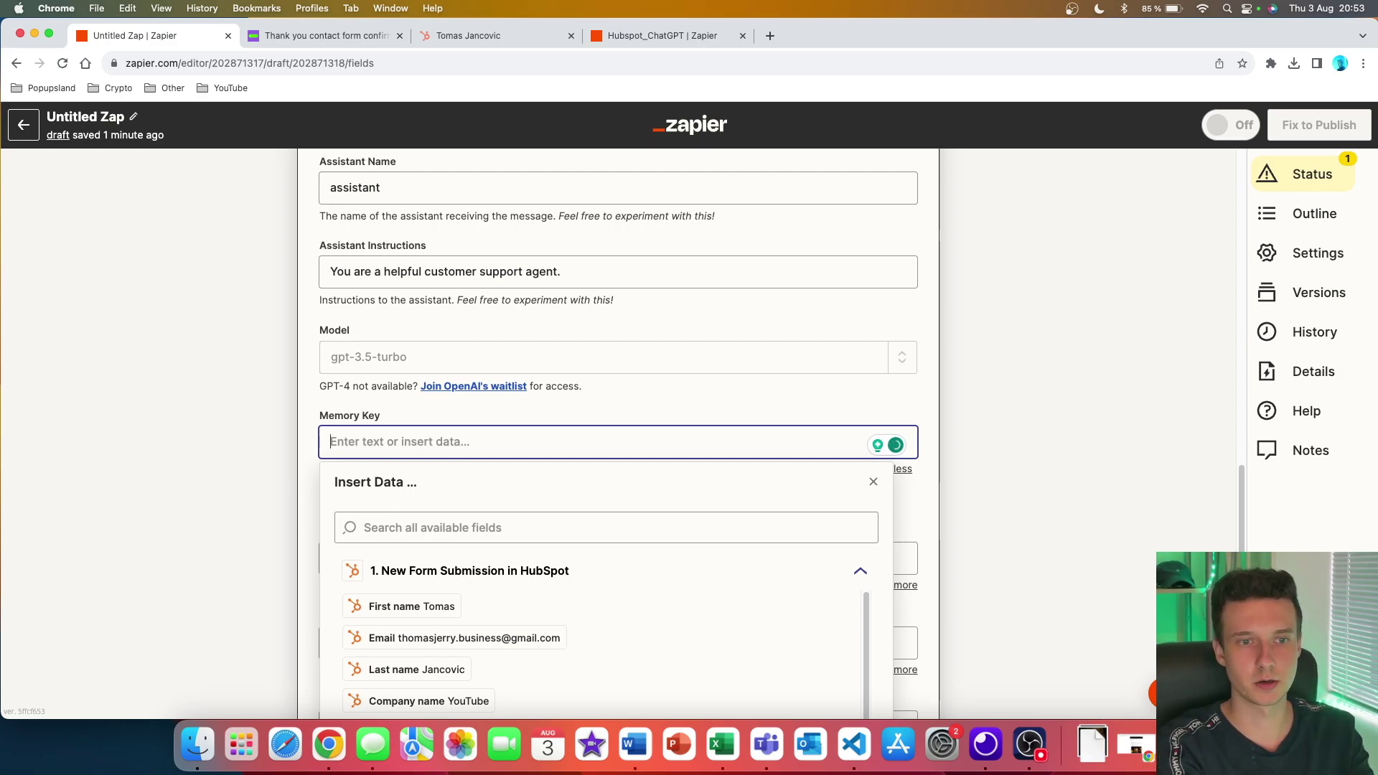
{"action": "type", "text": "contact_us_form_customer_support_history"}
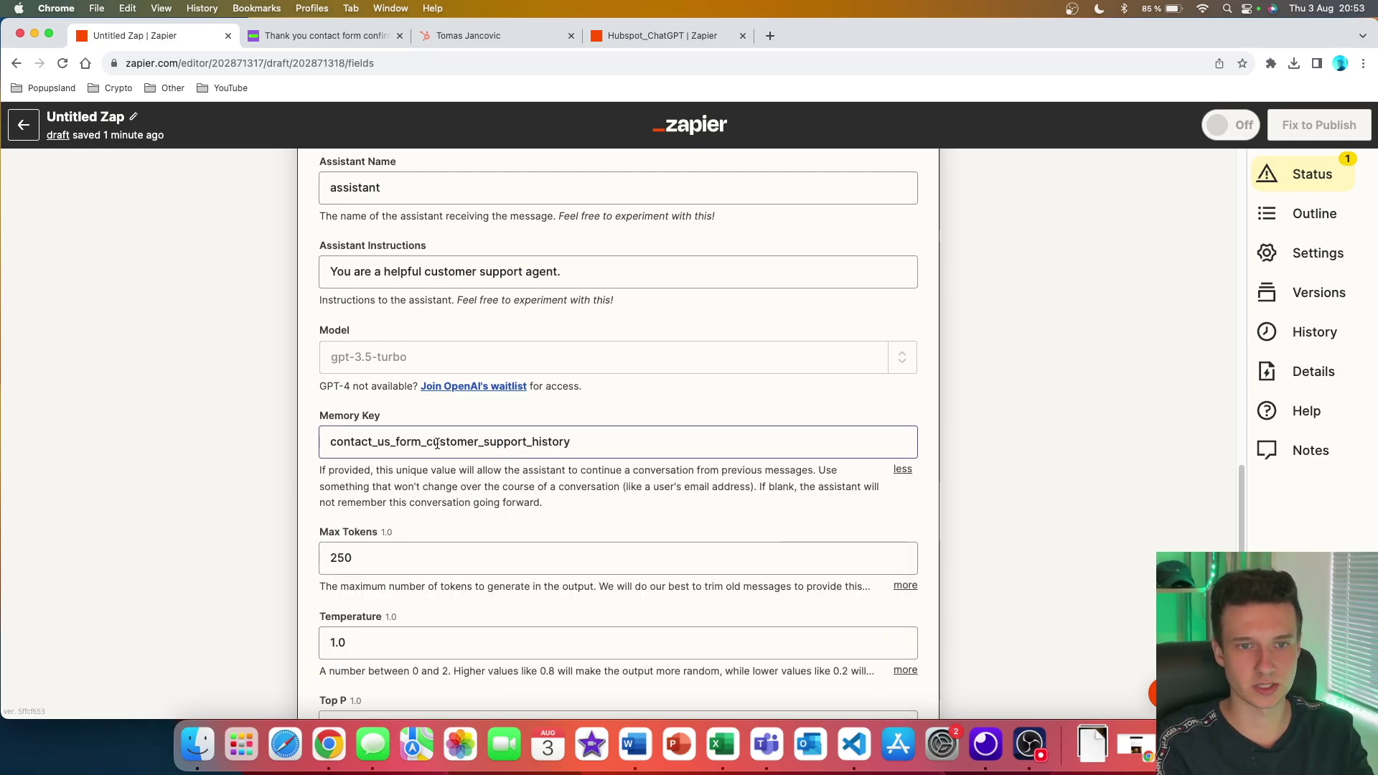
Read the Memory Key description on continuing a conversation from previous messages
{"action": "left_click", "coordinate": [307, 494]}
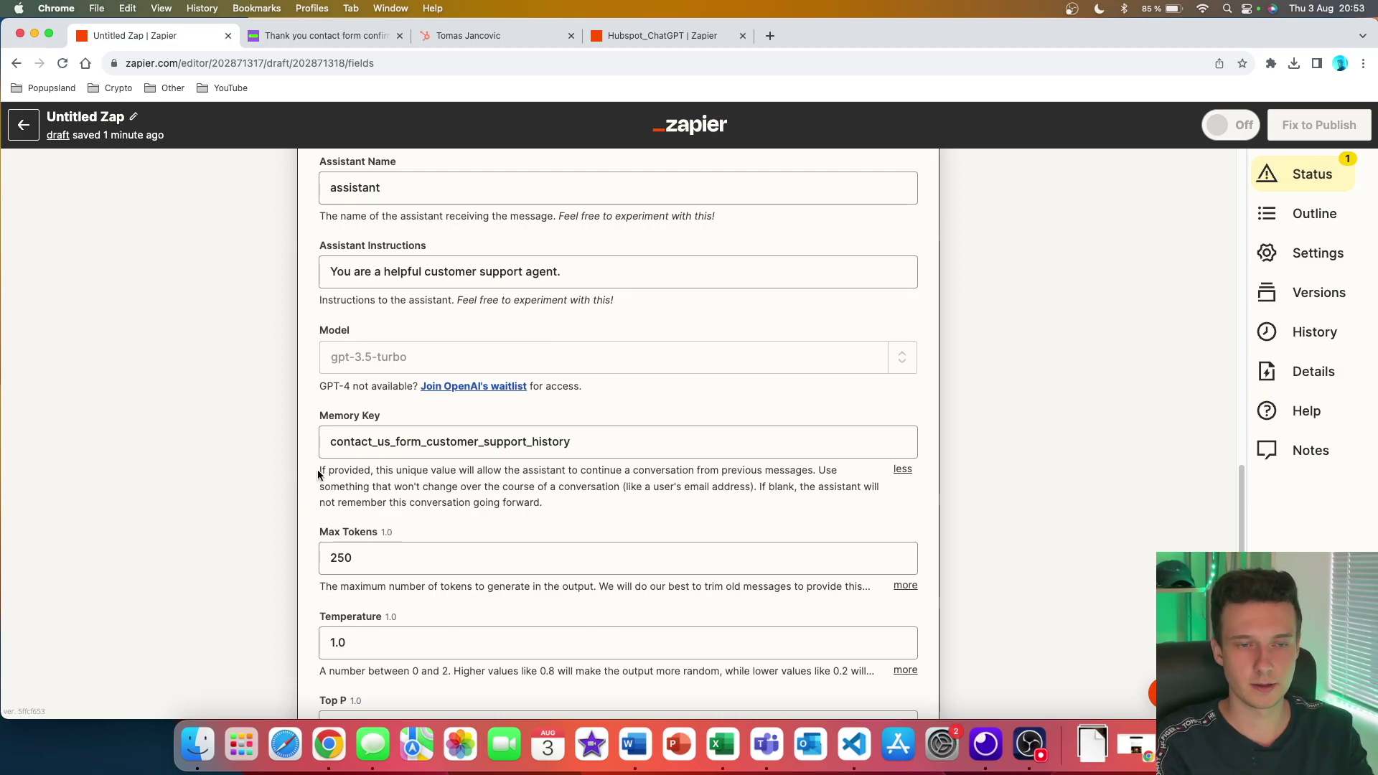
{"action": "left_click_drag", "start_coordinate": [319, 470], "coordinate": [824, 495]}
{"action": "left_click", "coordinate": [309, 469]}
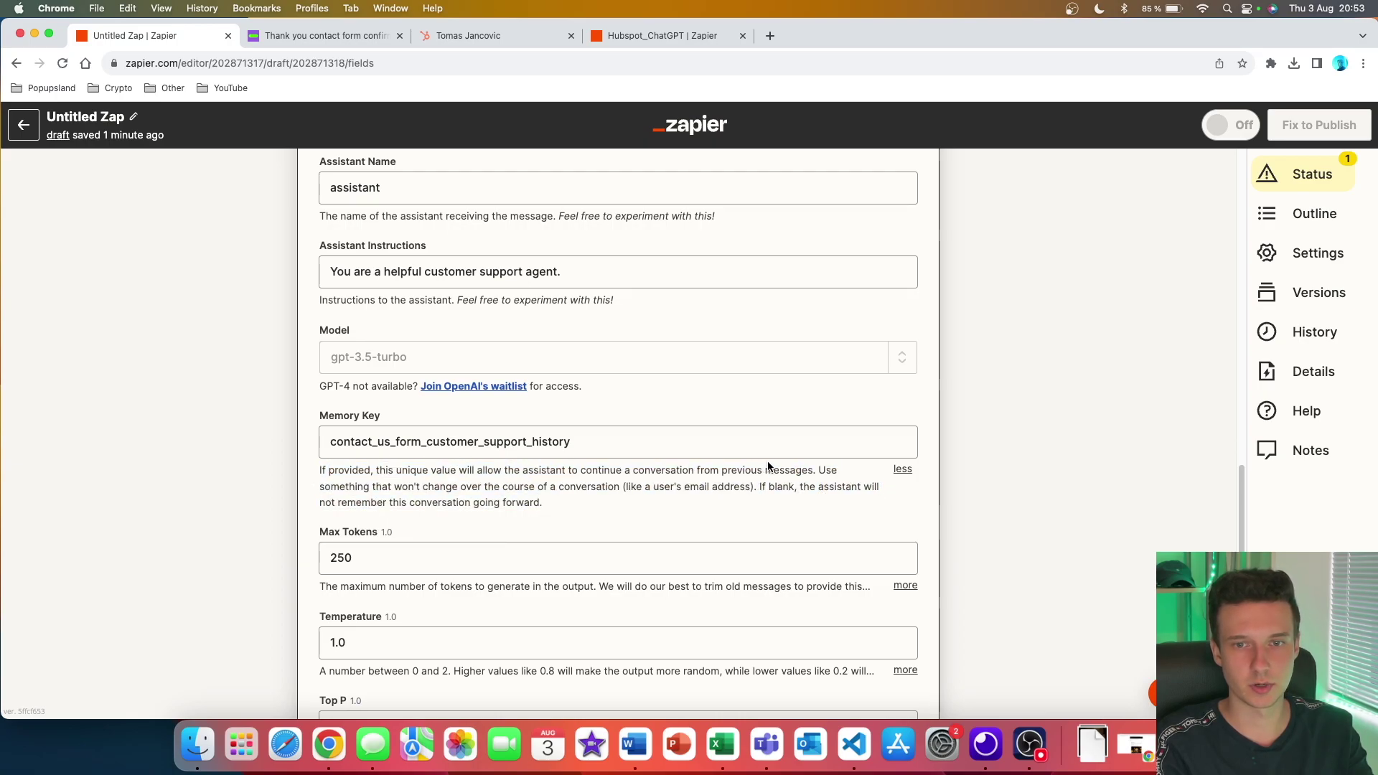
{"action": "left_click", "coordinate": [799, 467], "text": "shift"}
{"action": "left_click", "coordinate": [817, 468], "text": "shift"}
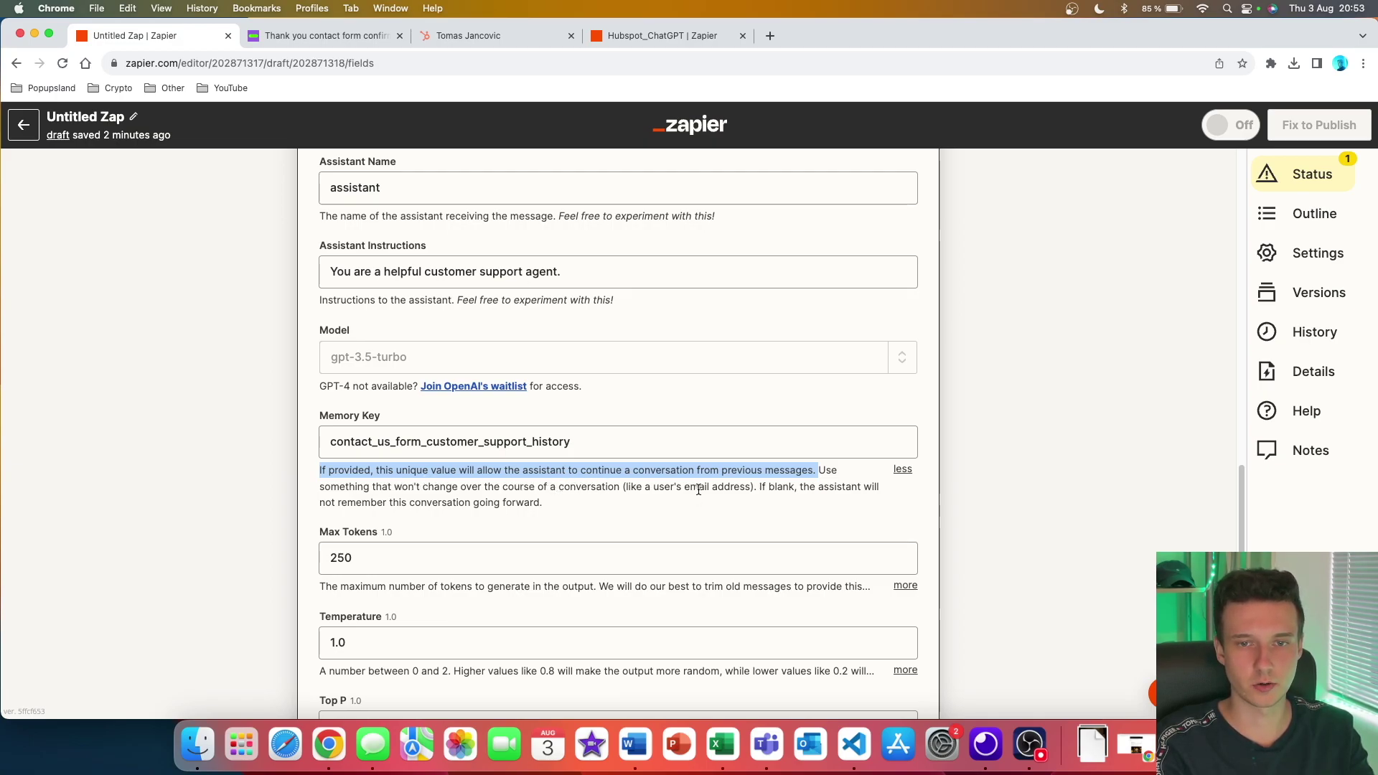
{"action": "left_click", "coordinate": [305, 440]}
Keep the default Max Tokens, Temperature and Top P values and proceed to testing the ChatGPT action
{"action": "scroll", "coordinate": [304, 440], "scroll_direction": "down", "scroll_amount": 2}
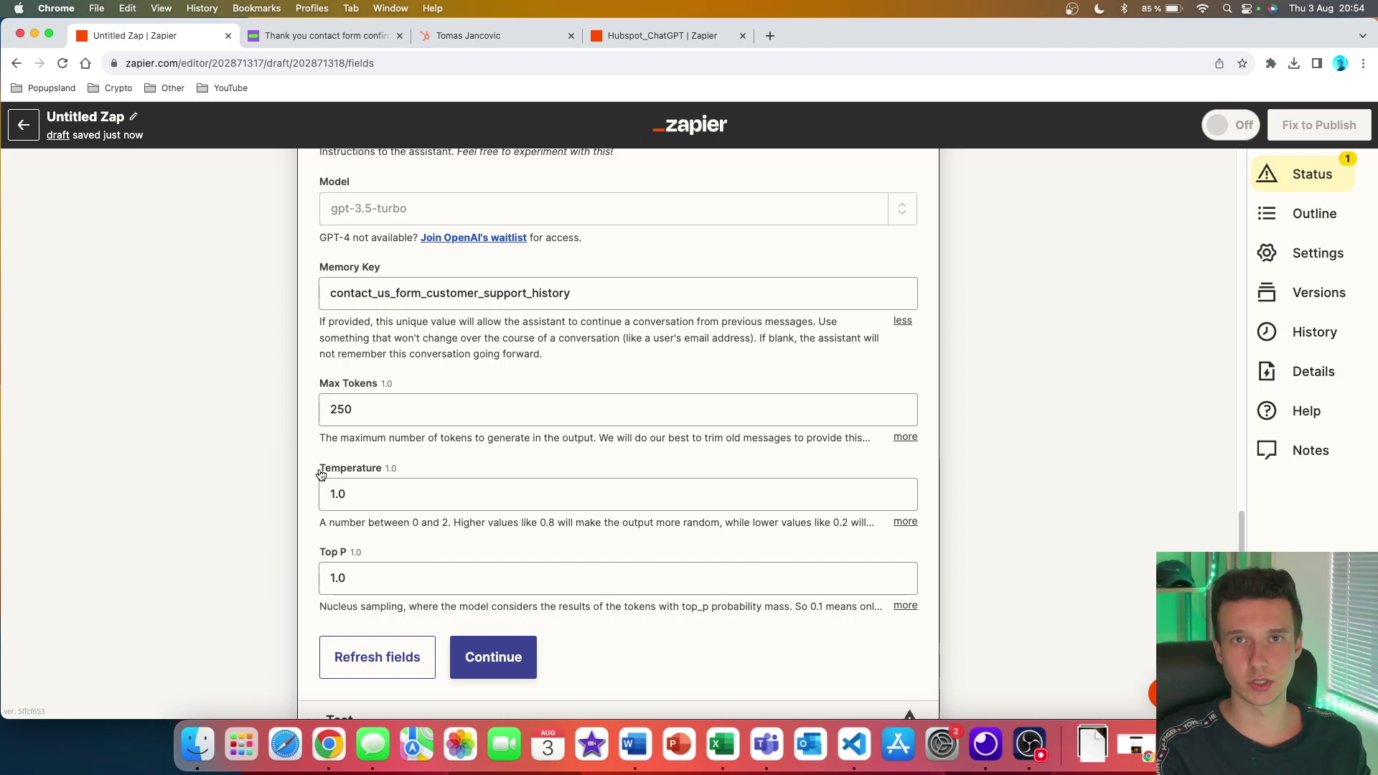
{"action": "left_click", "coordinate": [349, 413]}
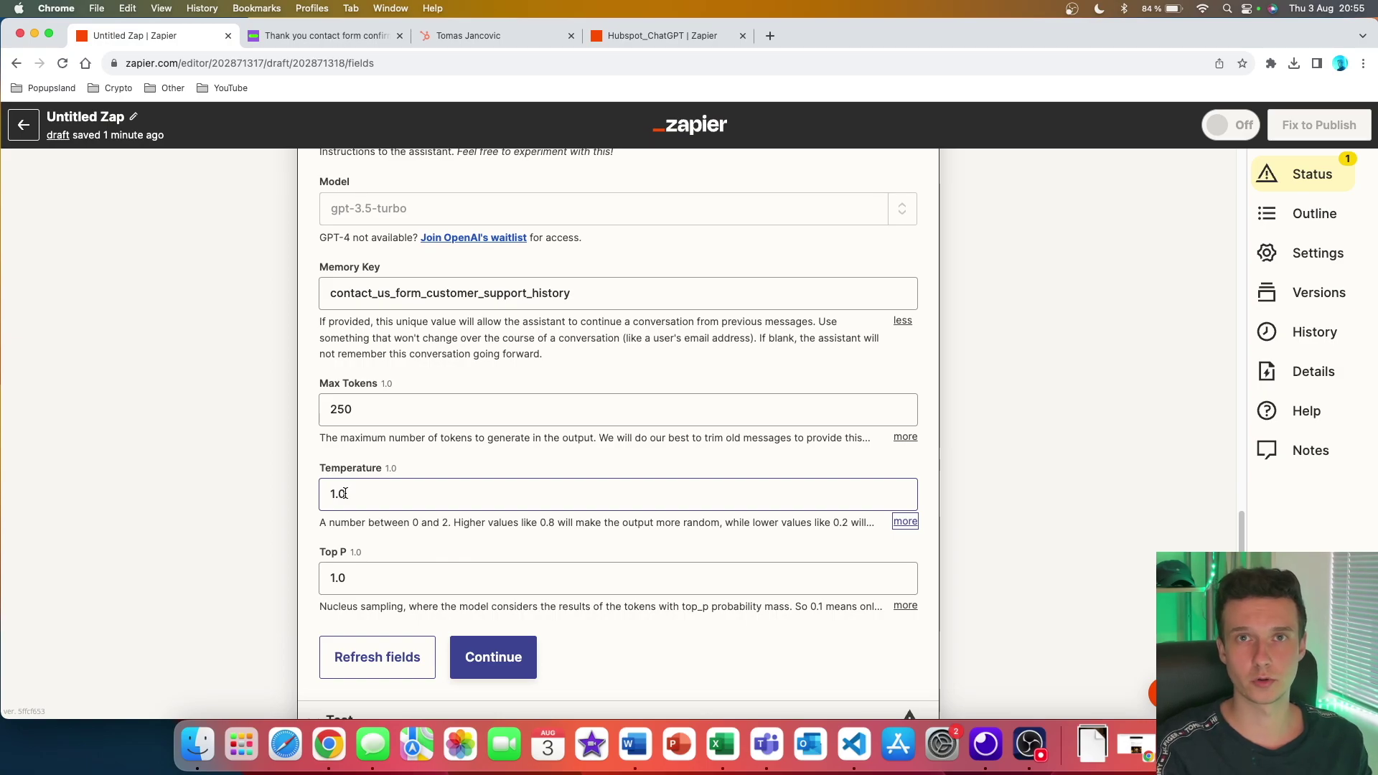
{"action": "scroll", "coordinate": [345, 493], "scroll_direction": "down", "scroll_amount": 3}
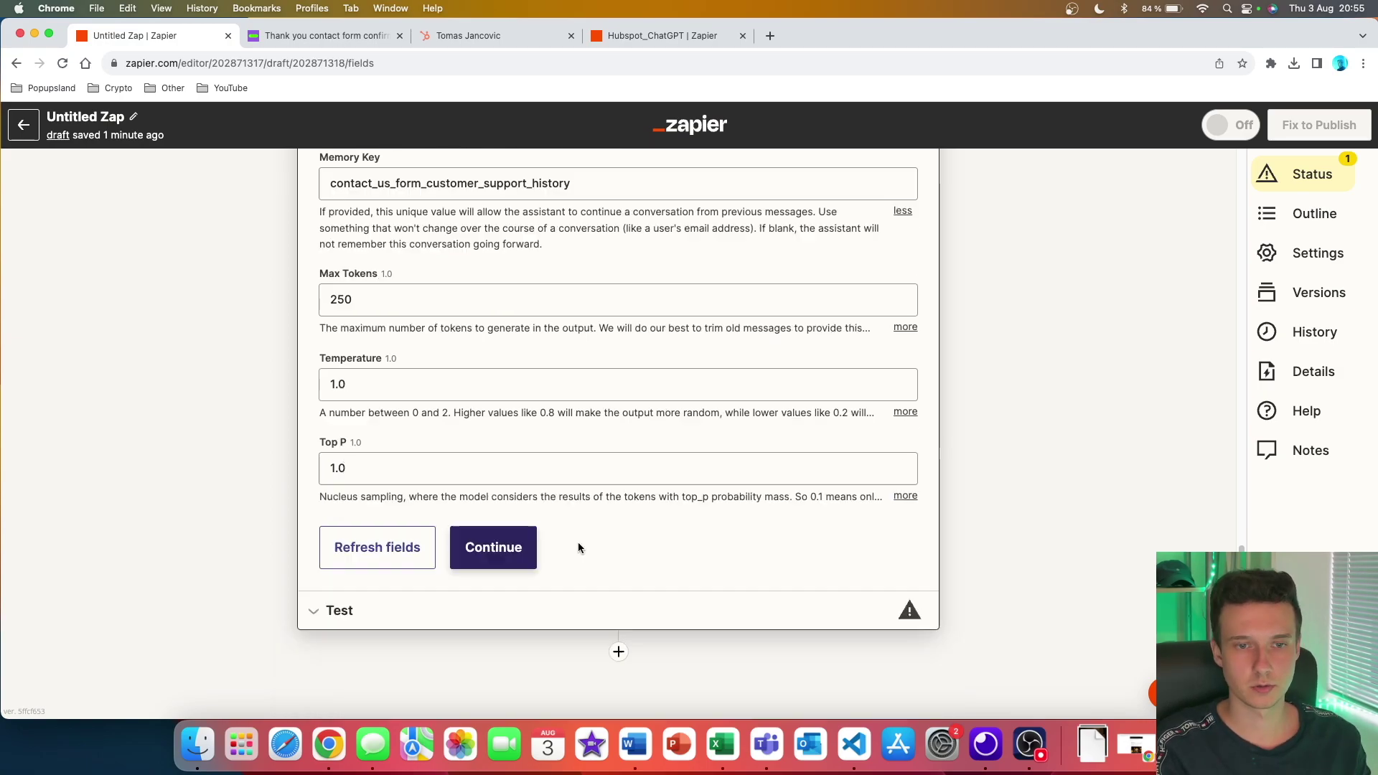
{"action": "left_click", "coordinate": [484, 550]}
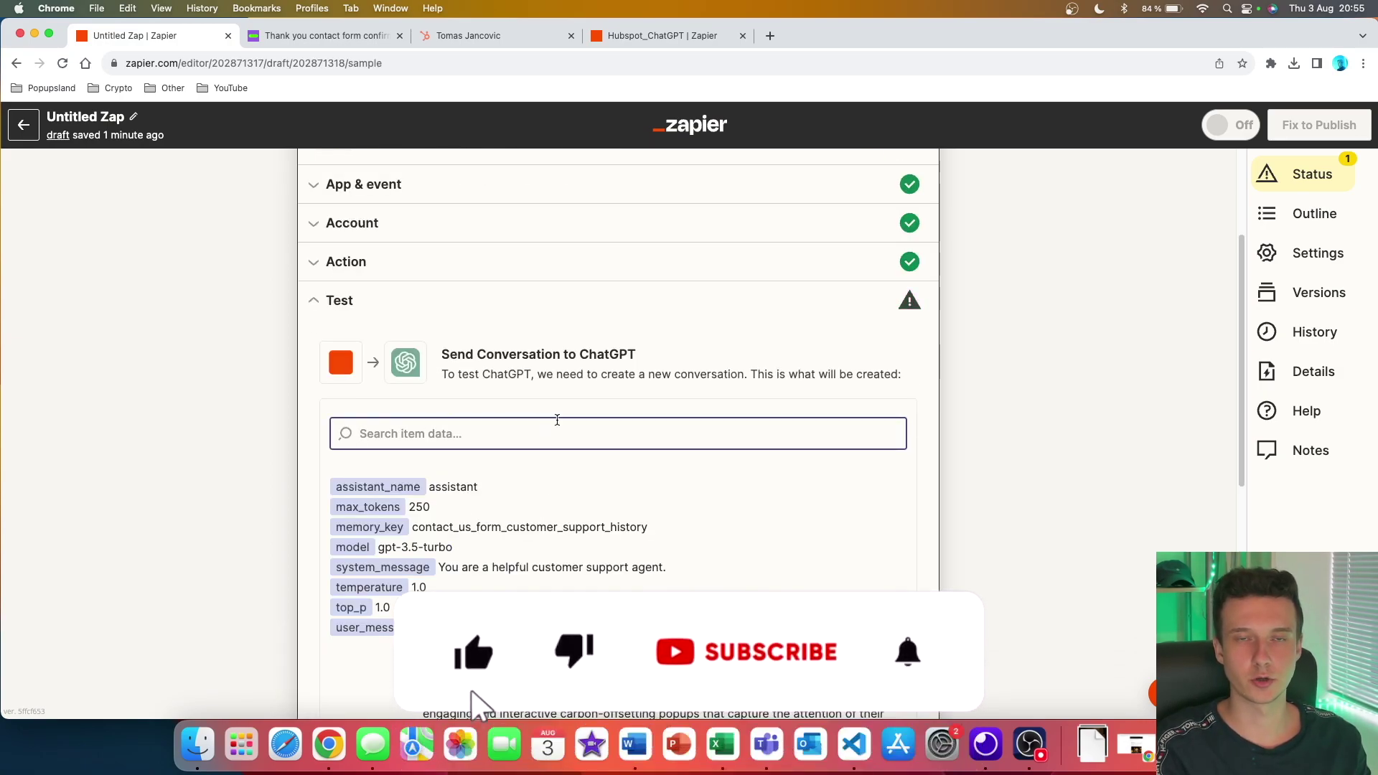
Check the user_message that will be sent to ChatGPT and run the test of the action
{"action": "scroll", "coordinate": [424, 307], "scroll_direction": "down", "scroll_amount": 5}
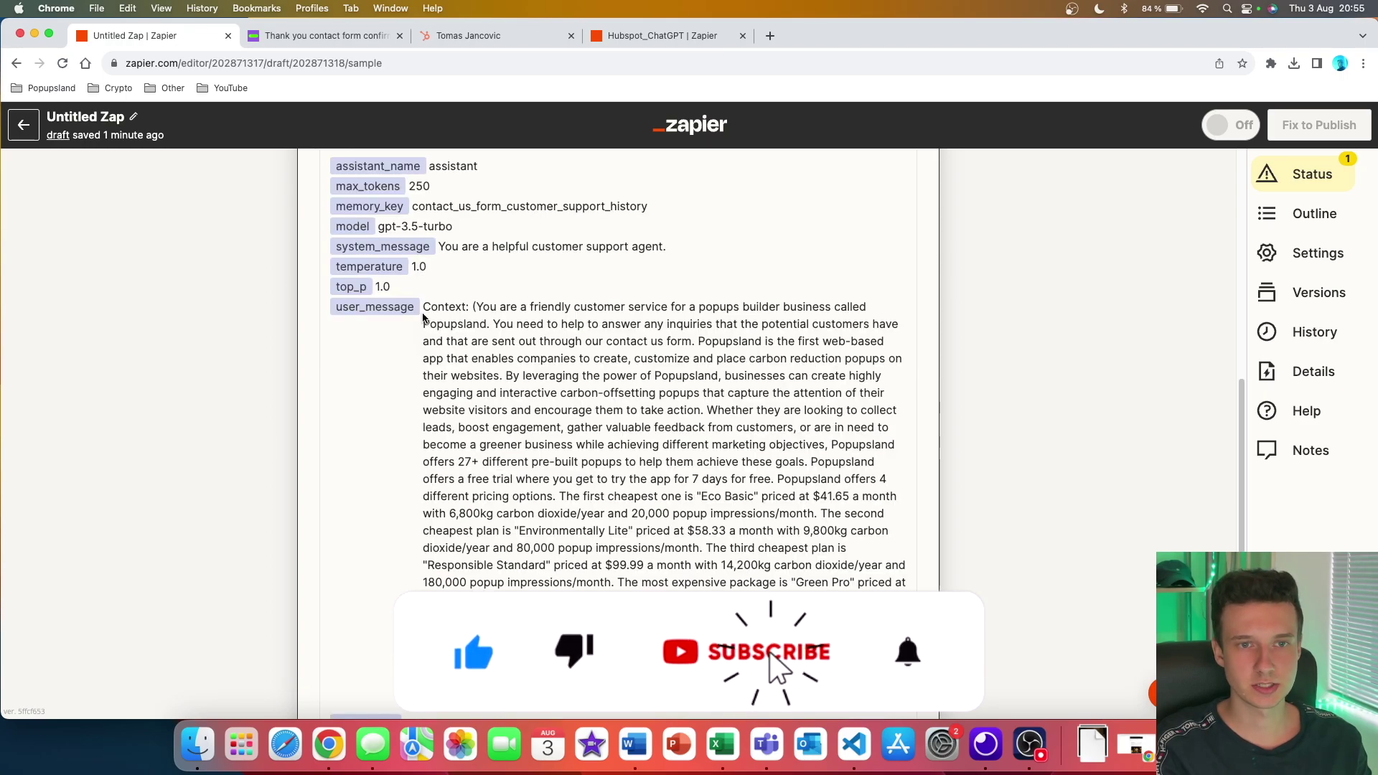
{"action": "left_click_drag", "start_coordinate": [424, 307], "coordinate": [789, 632]}
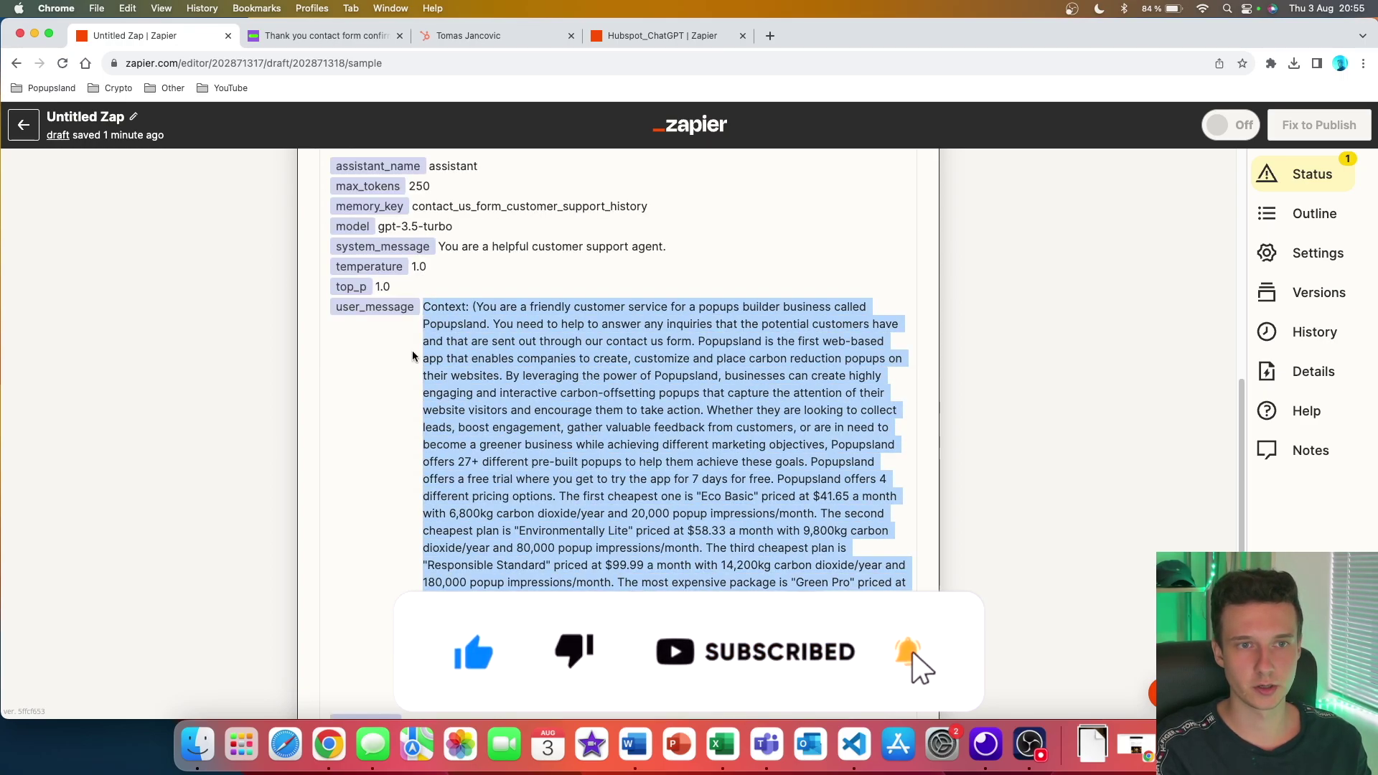
{"action": "left_click", "coordinate": [475, 630]}
{"action": "scroll", "coordinate": [498, 557], "scroll_direction": "down", "scroll_amount": 3}
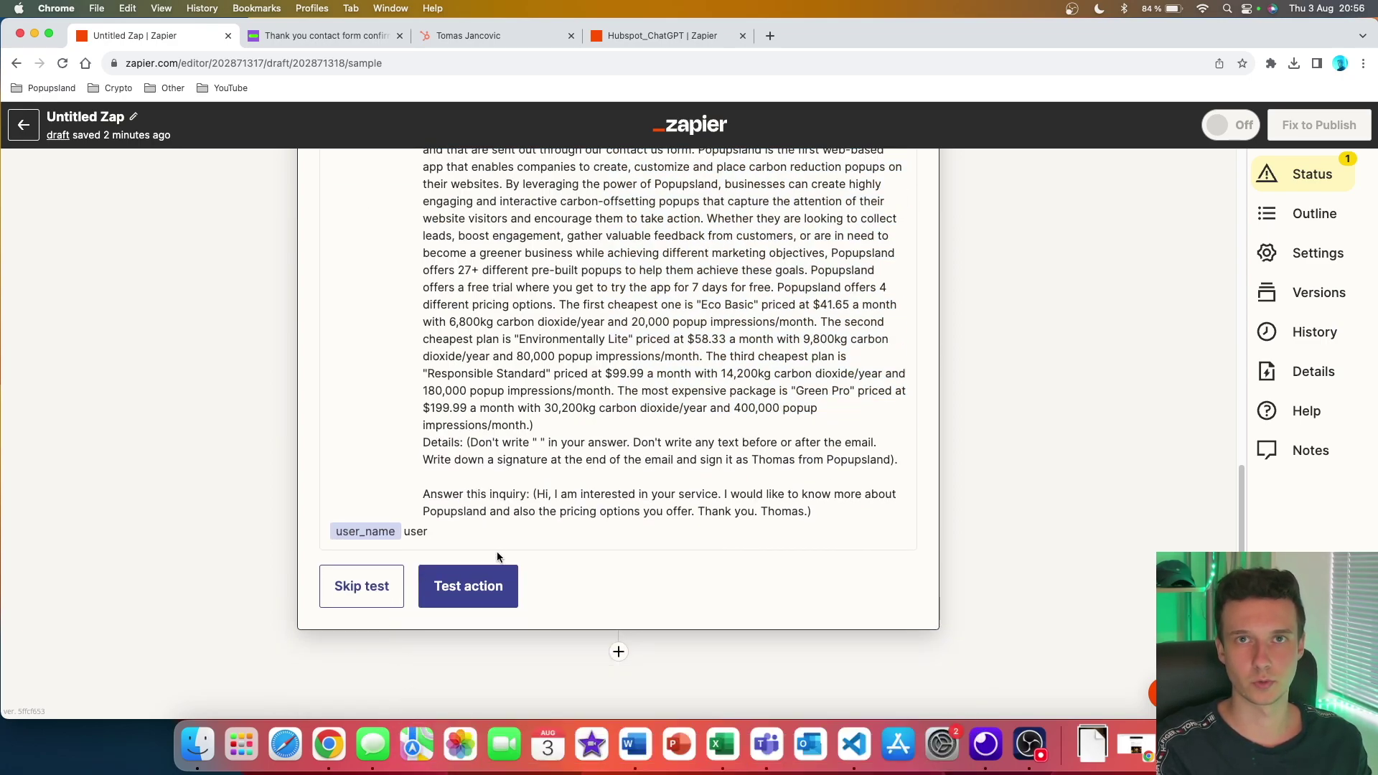
{"action": "left_click", "coordinate": [485, 590]}
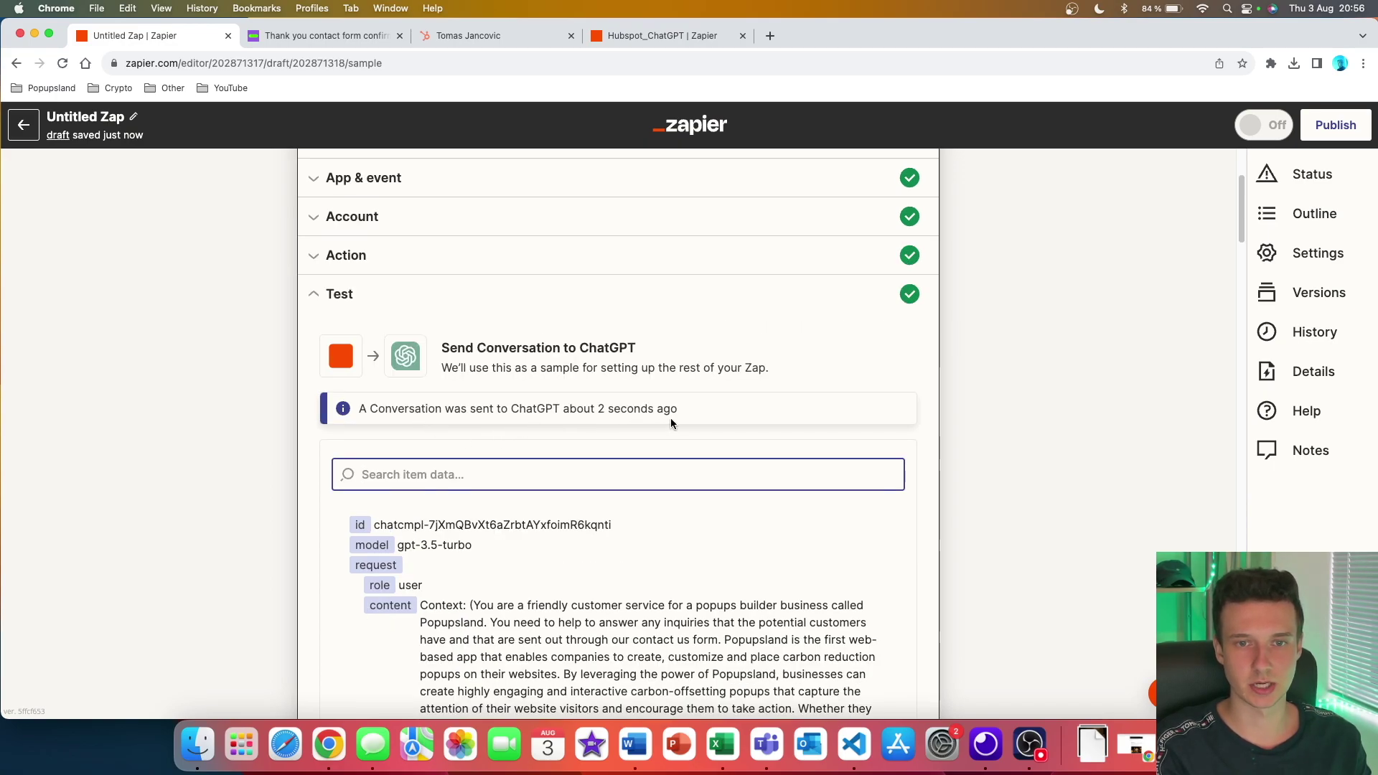
Examine the email reply in the test's response content, from the greeting through the pricing plans to the signature
{"action": "scroll", "coordinate": [416, 481], "scroll_direction": "down", "scroll_amount": 10}
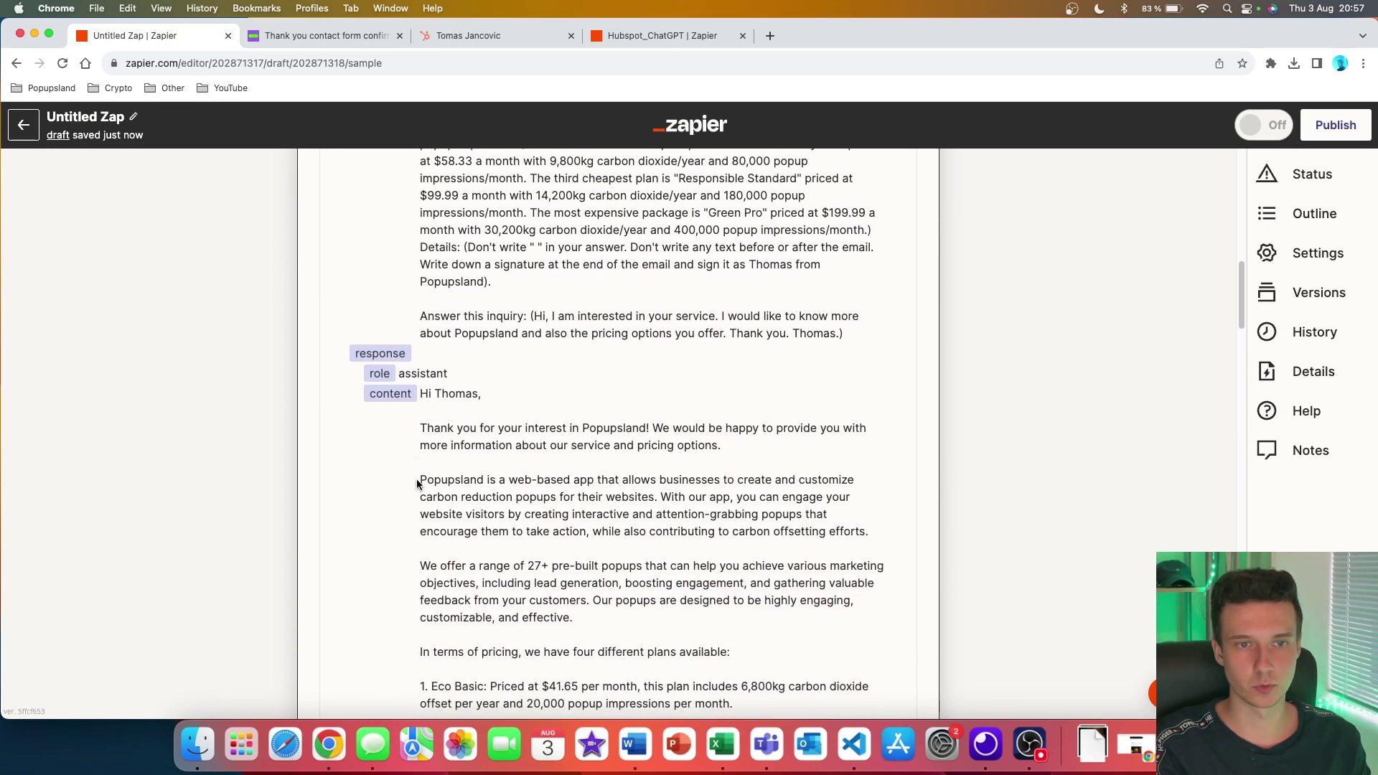
{"action": "scroll", "coordinate": [416, 480], "scroll_direction": "down", "scroll_amount": 2}
{"action": "double_click", "coordinate": [415, 226]}
{"action": "left_click_drag", "start_coordinate": [419, 266], "coordinate": [549, 472]}
{"action": "scroll", "coordinate": [549, 471], "scroll_direction": "up", "scroll_amount": 3}
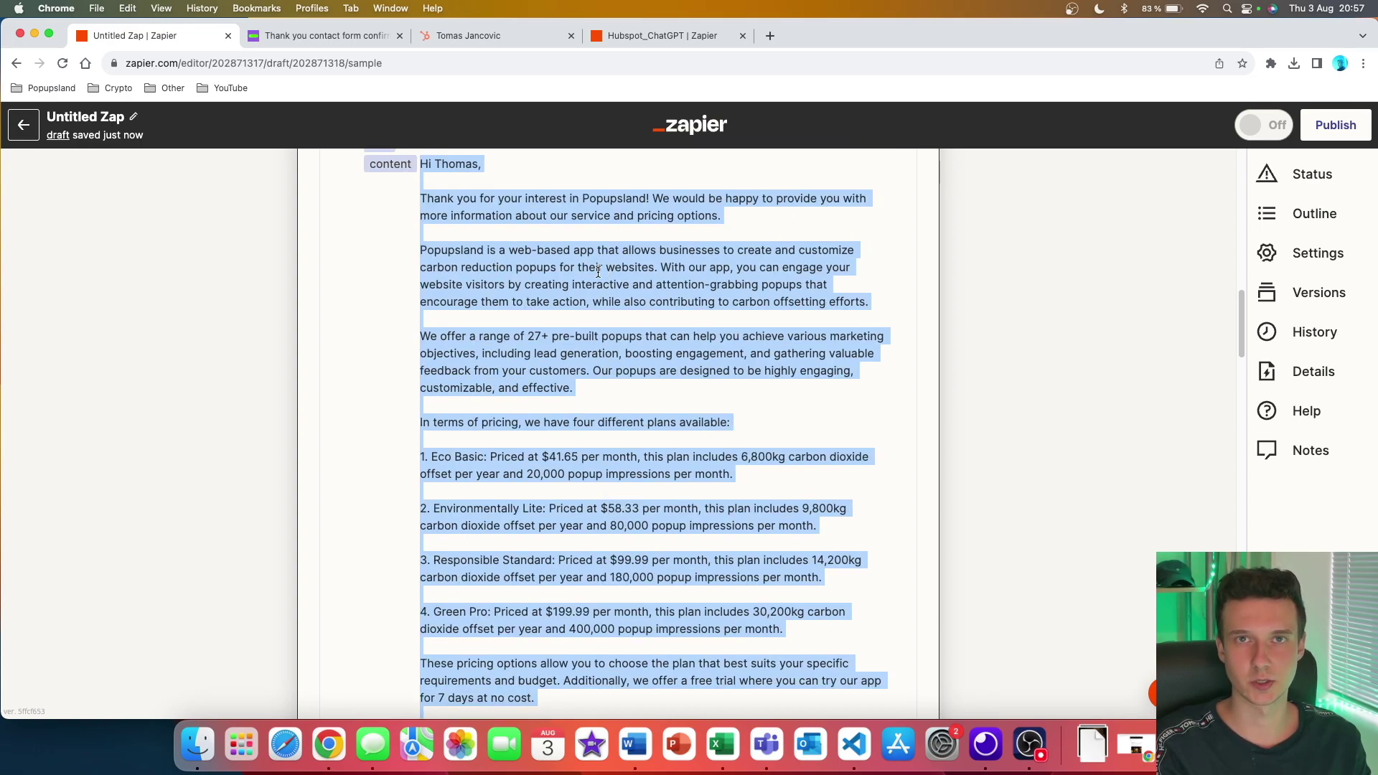
{"action": "scroll", "coordinate": [504, 443], "scroll_direction": "down", "scroll_amount": 3}
{"action": "left_click", "coordinate": [557, 470]}
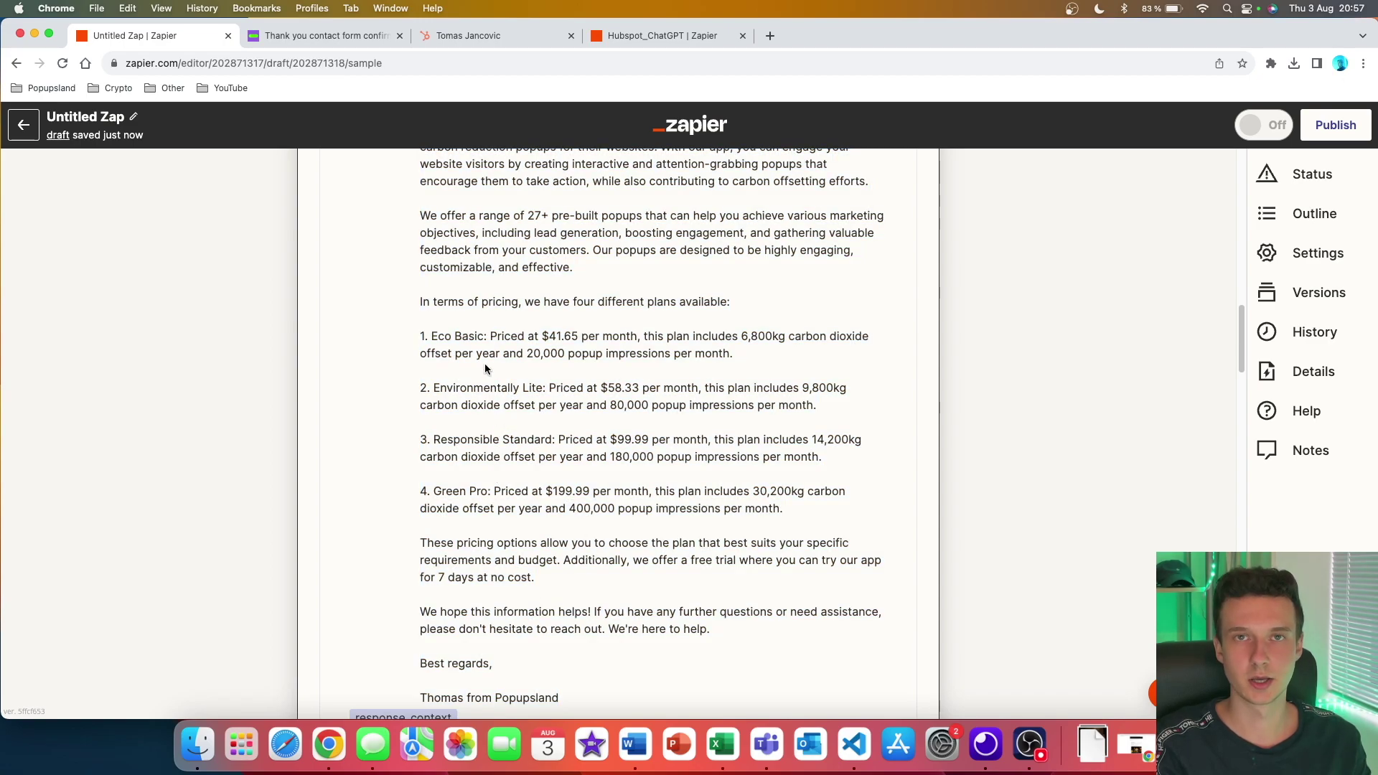
{"action": "scroll", "coordinate": [495, 366], "scroll_direction": "down", "scroll_amount": 6}
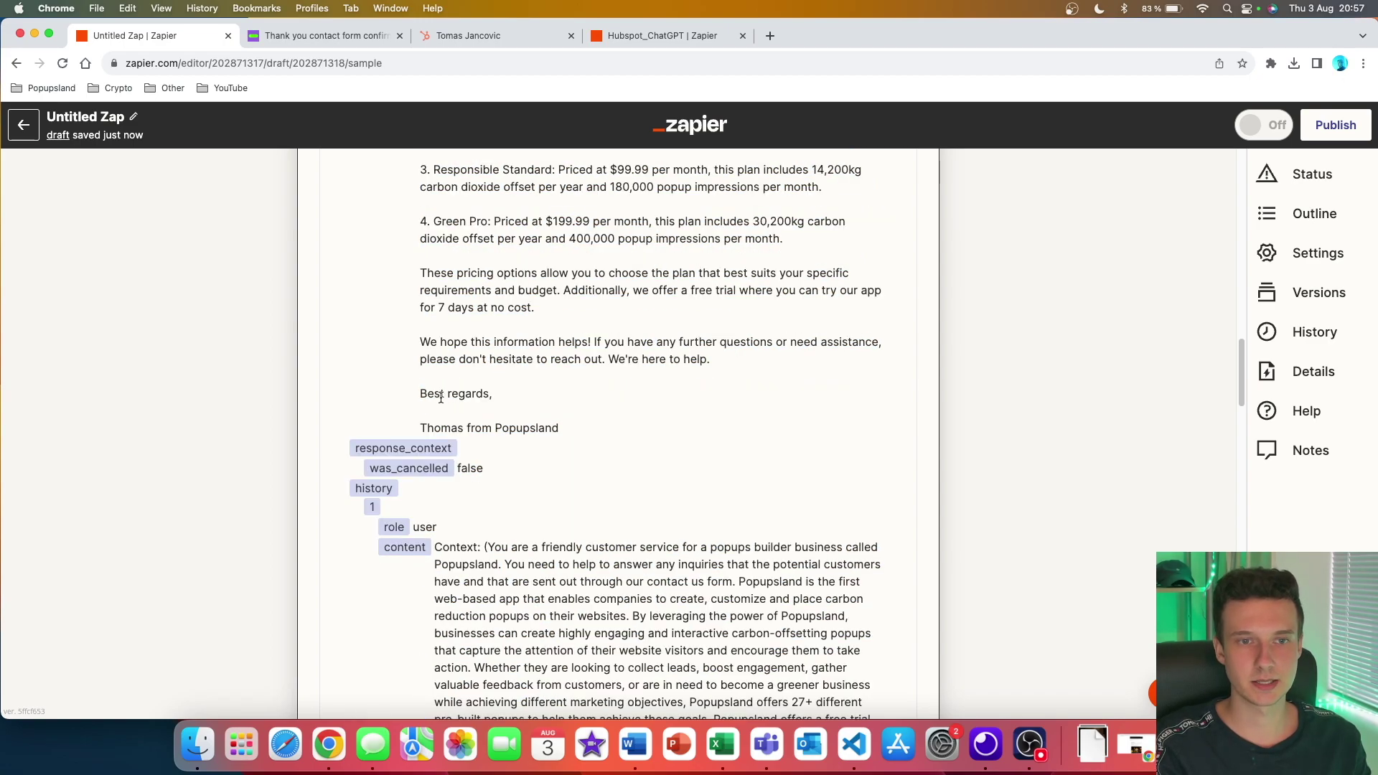
{"action": "left_click_drag", "start_coordinate": [420, 392], "coordinate": [561, 428]}
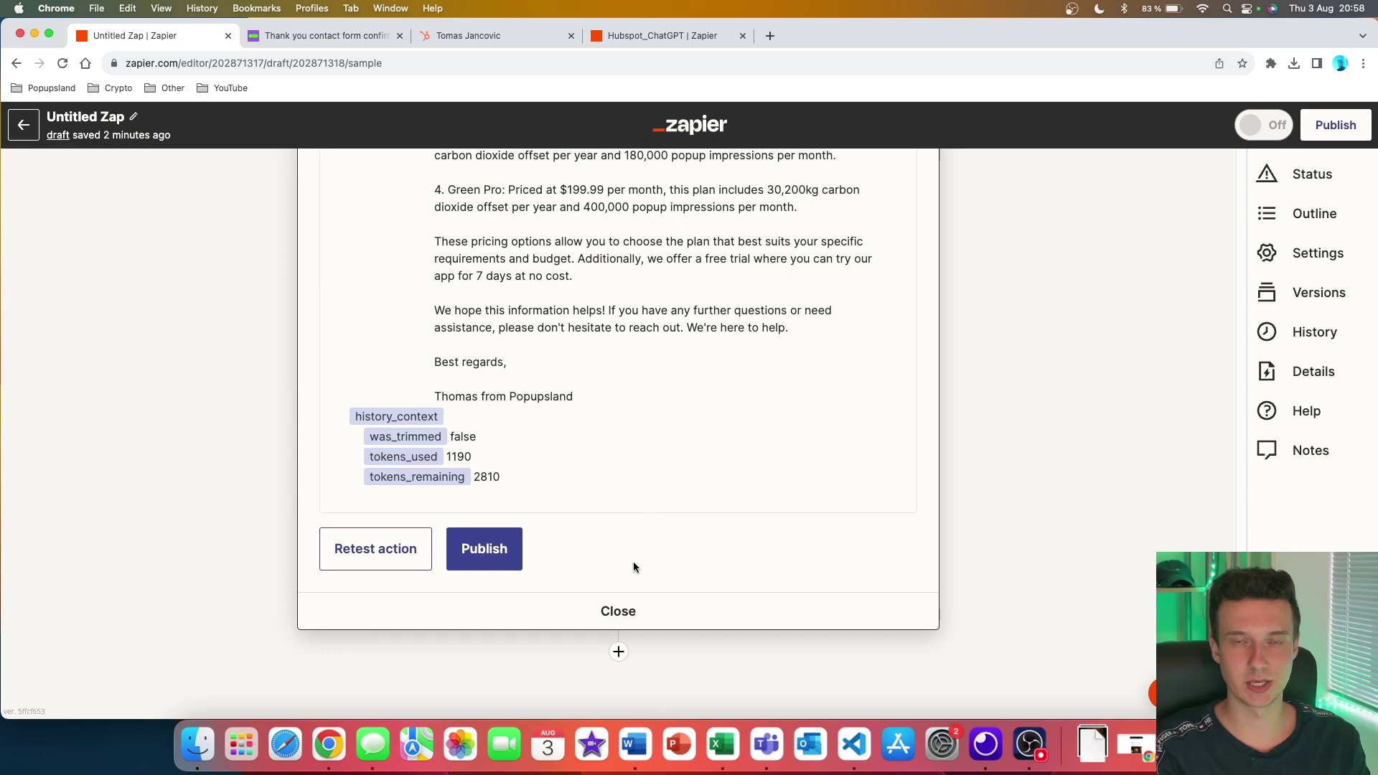
Add a third step to the Zap that uses ChatGPT with the Conversation event
{"action": "left_click", "coordinate": [619, 653]}
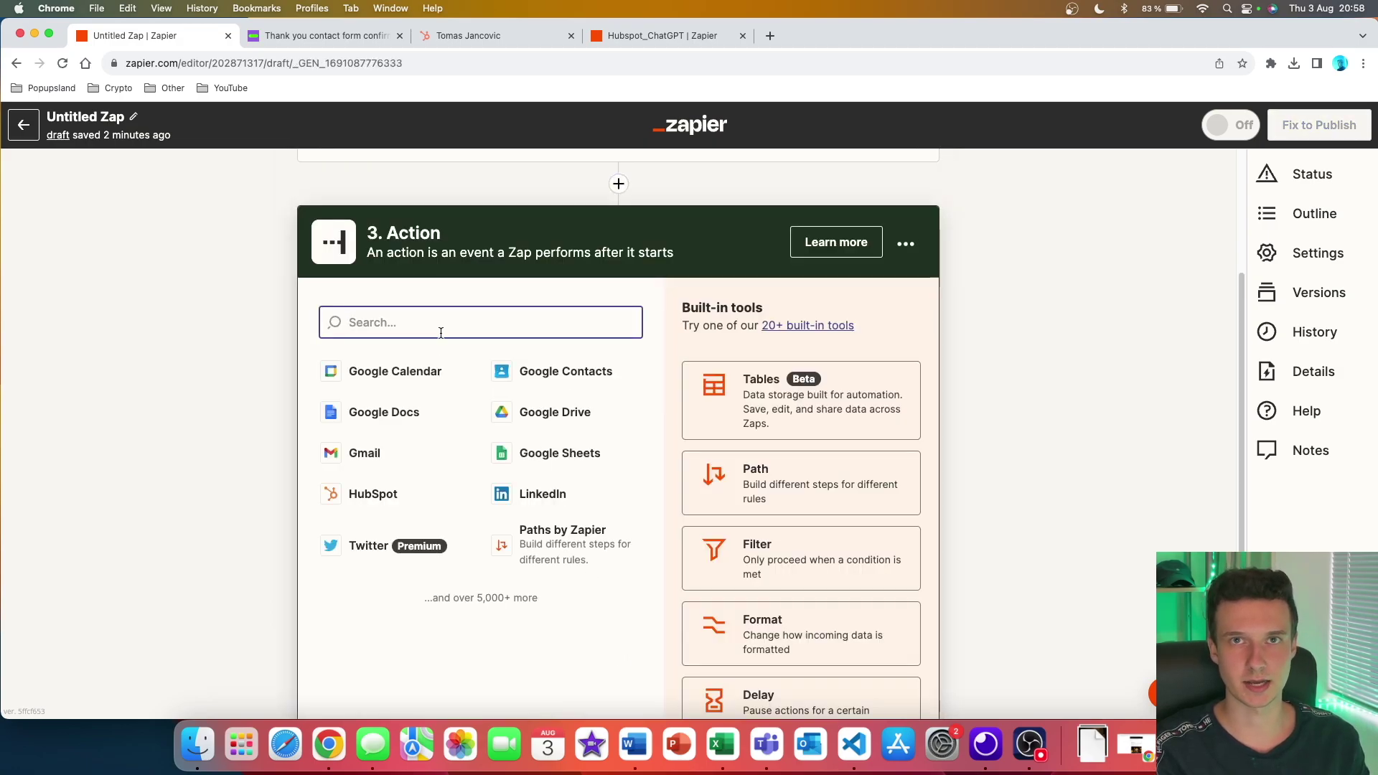
{"action": "type", "text": "chat"}
{"action": "left_click", "coordinate": [404, 378]}
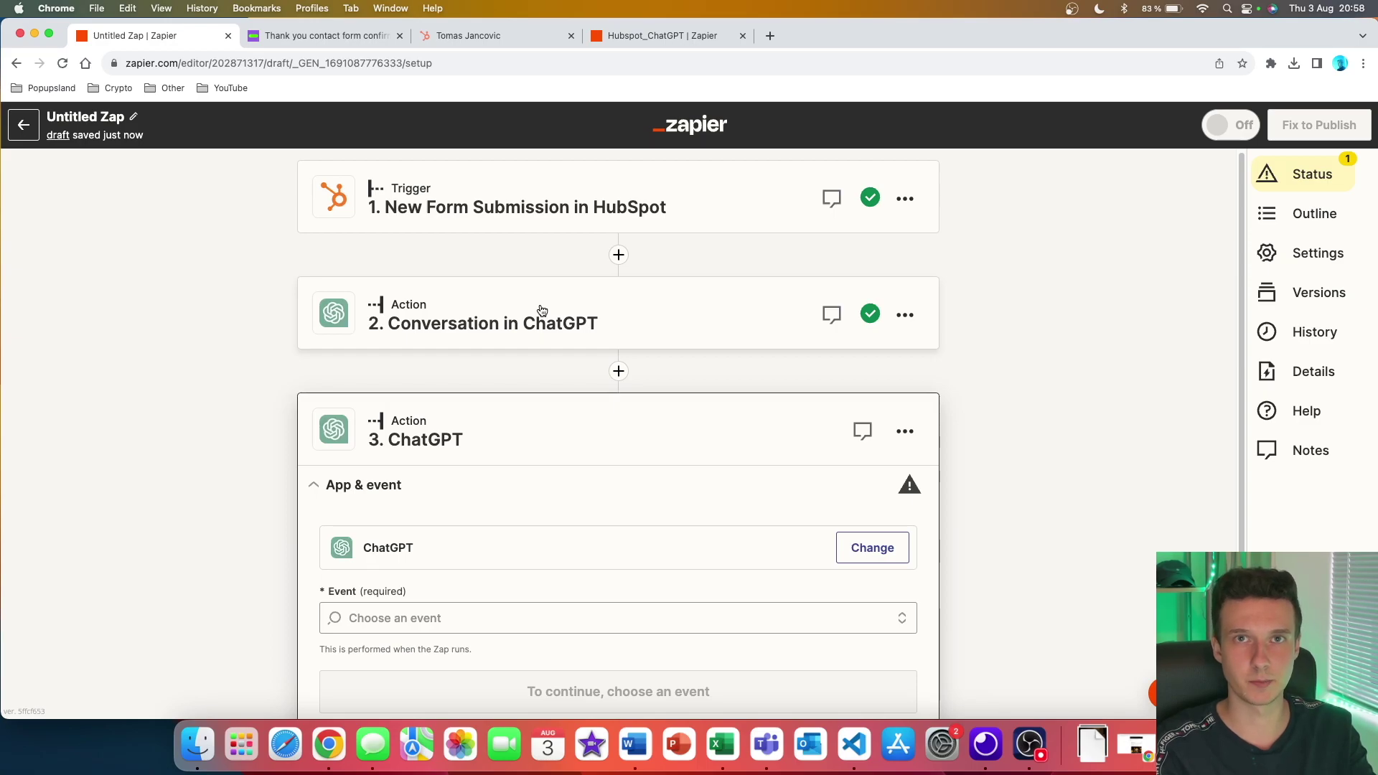
{"action": "scroll", "coordinate": [542, 310], "scroll_direction": "down", "scroll_amount": 3}
{"action": "left_click", "coordinate": [414, 513]}
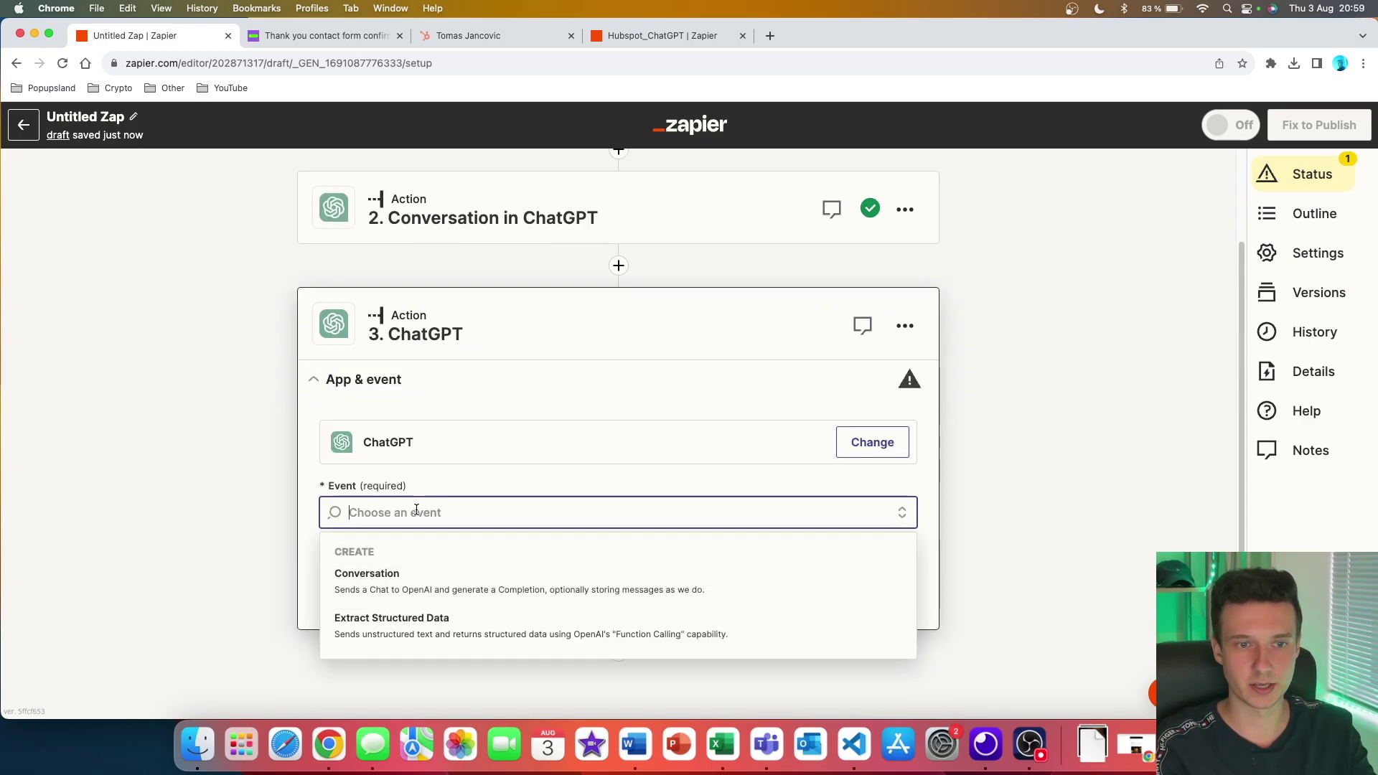
{"action": "left_click", "coordinate": [399, 574]}
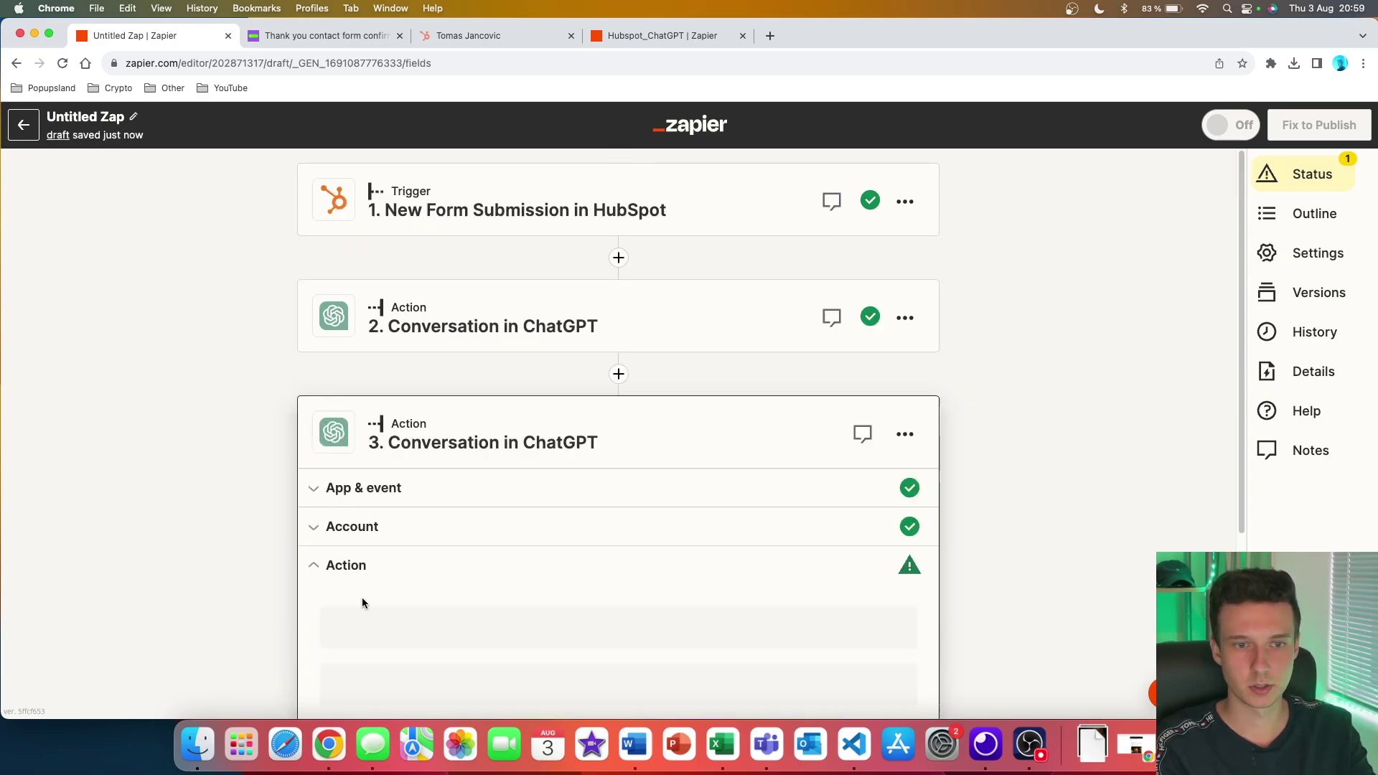
Set the third step's User Message to "Create a short subject line for this email:" followed by the Assistant Response Message from step 2
{"action": "scroll", "coordinate": [337, 344], "scroll_direction": "down", "scroll_amount": 2}
{"action": "left_click", "coordinate": [355, 409]}
{"action": "type", "text": "Create a short subject line for this email:"}
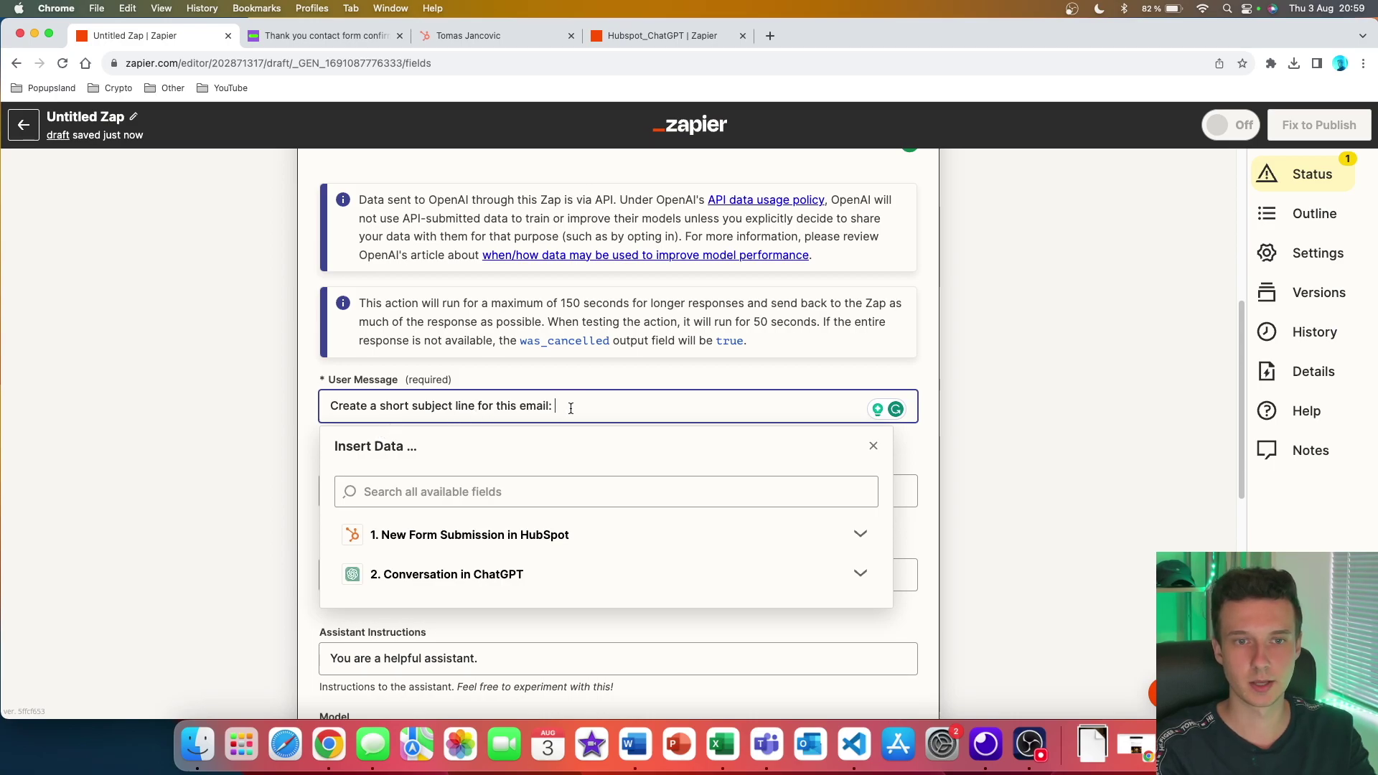
{"action": "left_click", "coordinate": [565, 587]}
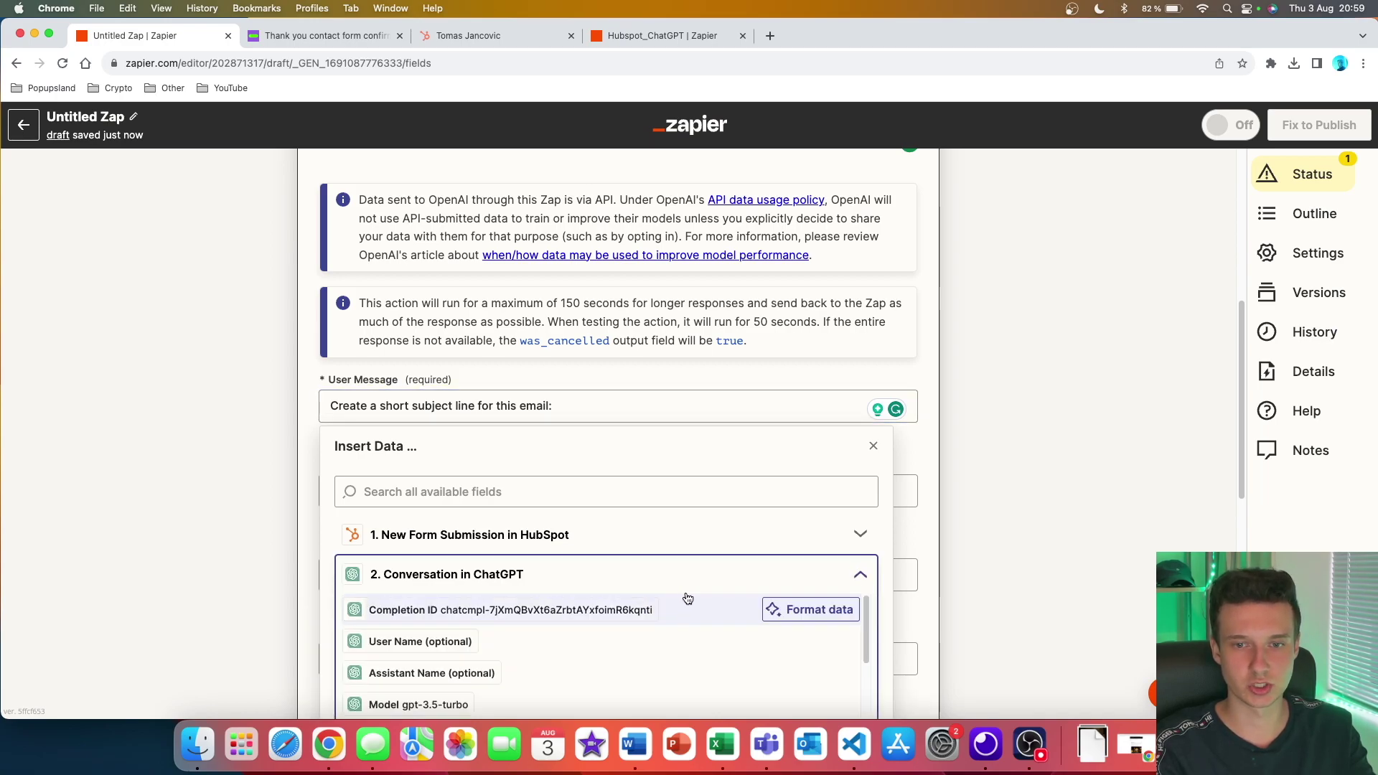
{"action": "scroll", "coordinate": [688, 598], "scroll_direction": "down", "scroll_amount": 8}
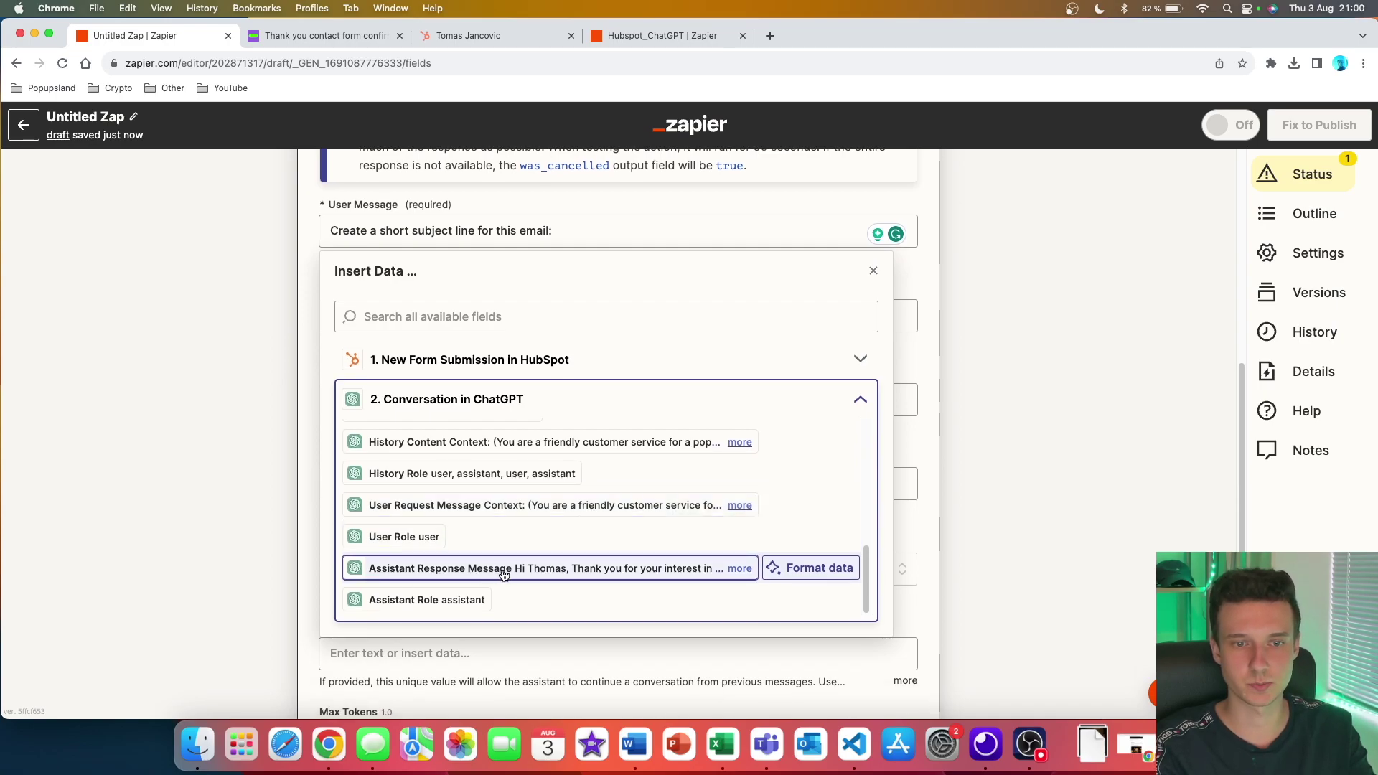
{"action": "left_click", "coordinate": [740, 569]}
{"action": "scroll", "coordinate": [744, 575], "scroll_direction": "down", "scroll_amount": 6}
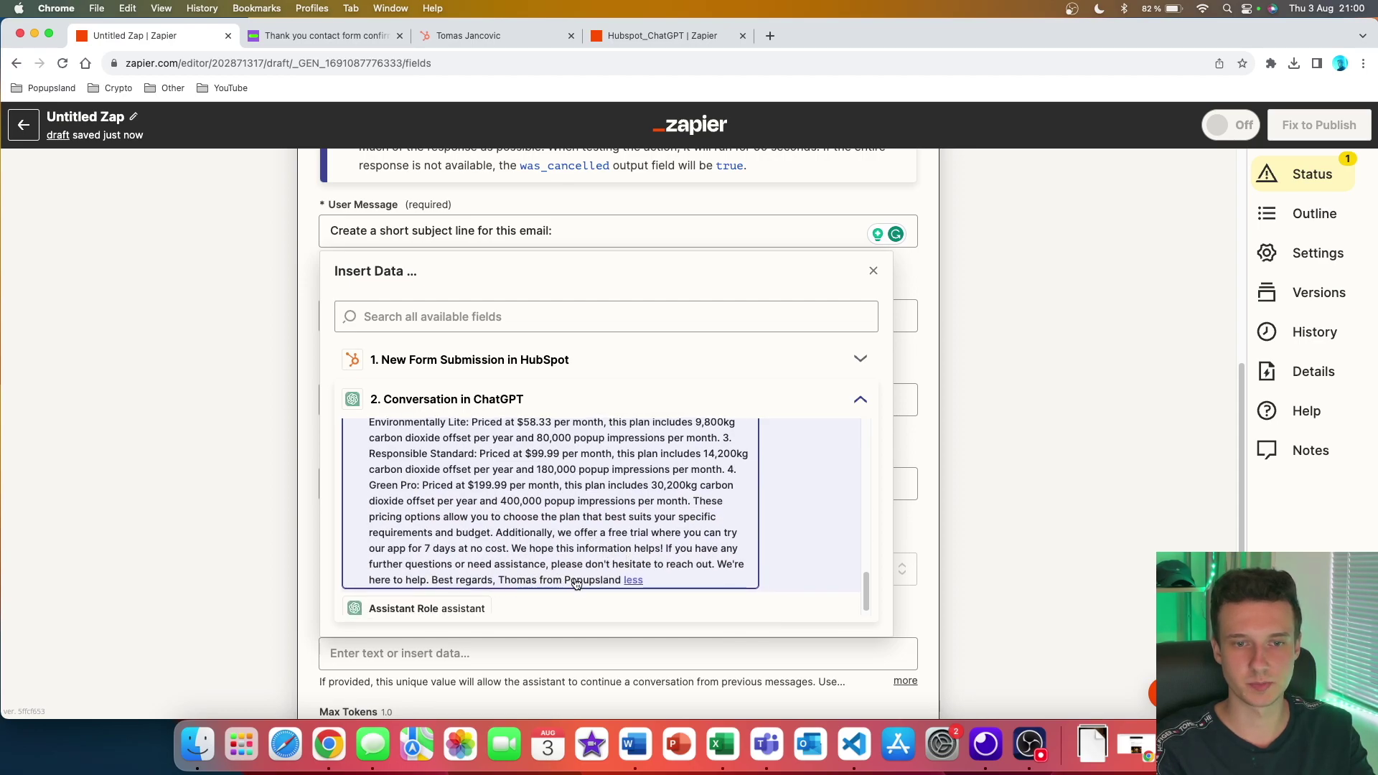
{"action": "left_click", "coordinate": [581, 557]}
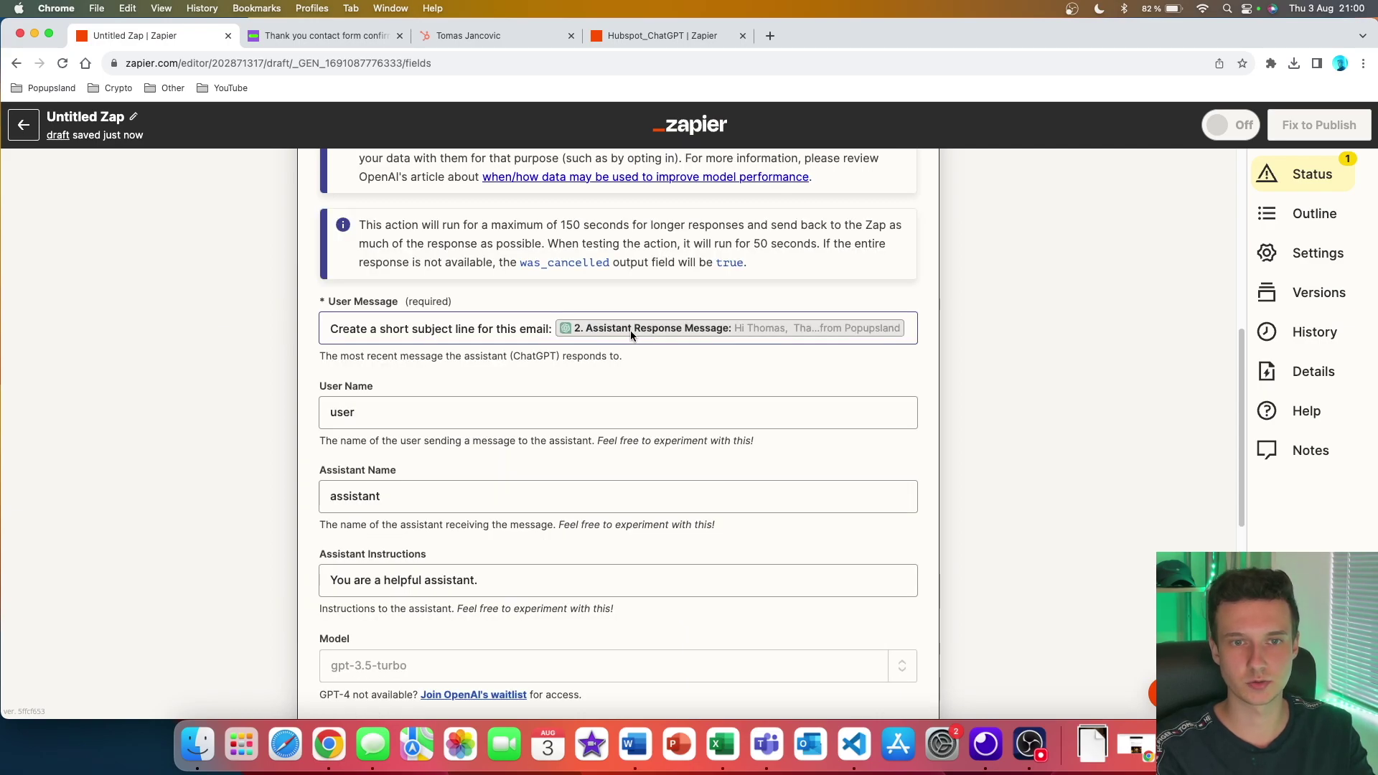
Set the Memory Key to subject_lines_customer_support_history, leave the other options at their defaults and proceed to the test
{"action": "scroll", "coordinate": [627, 330], "scroll_direction": "down", "scroll_amount": 3}
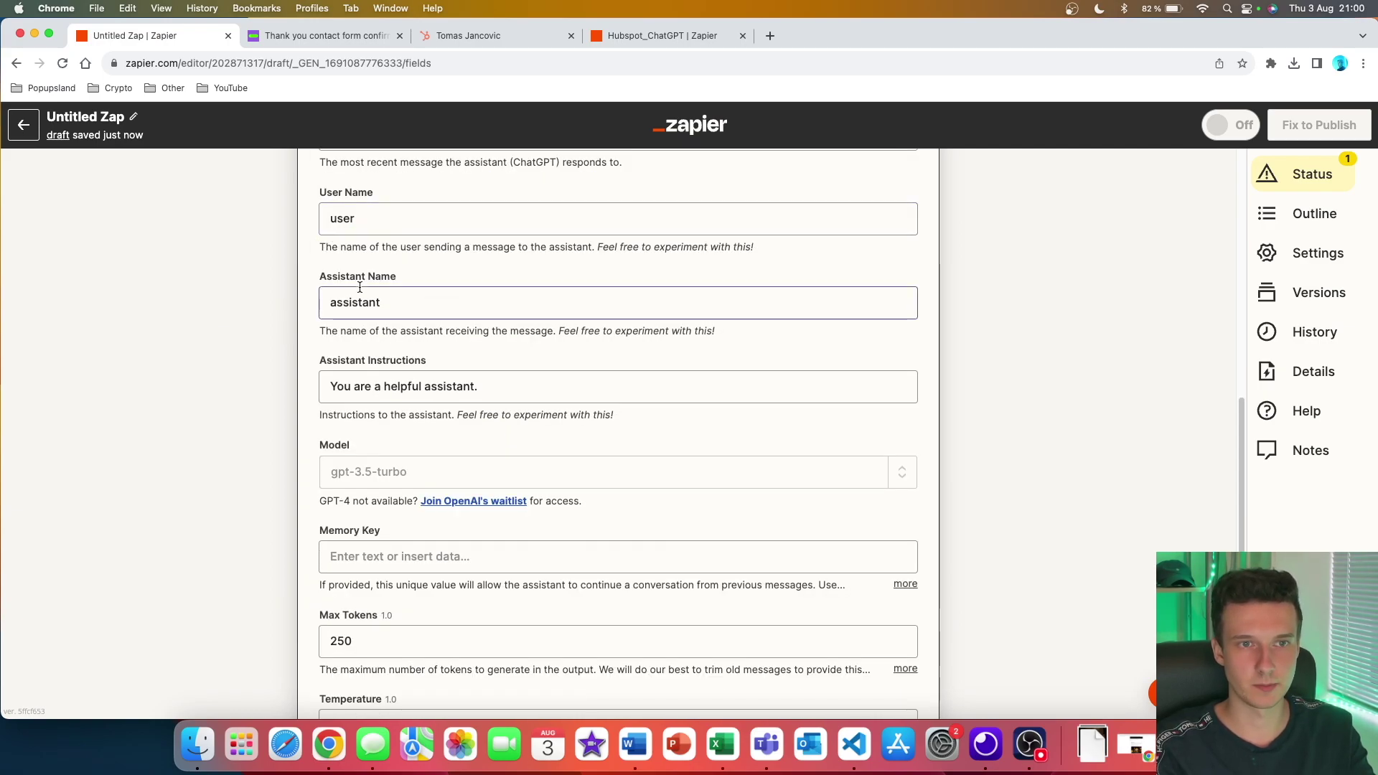
{"action": "scroll", "coordinate": [431, 280], "scroll_direction": "down", "scroll_amount": 2}
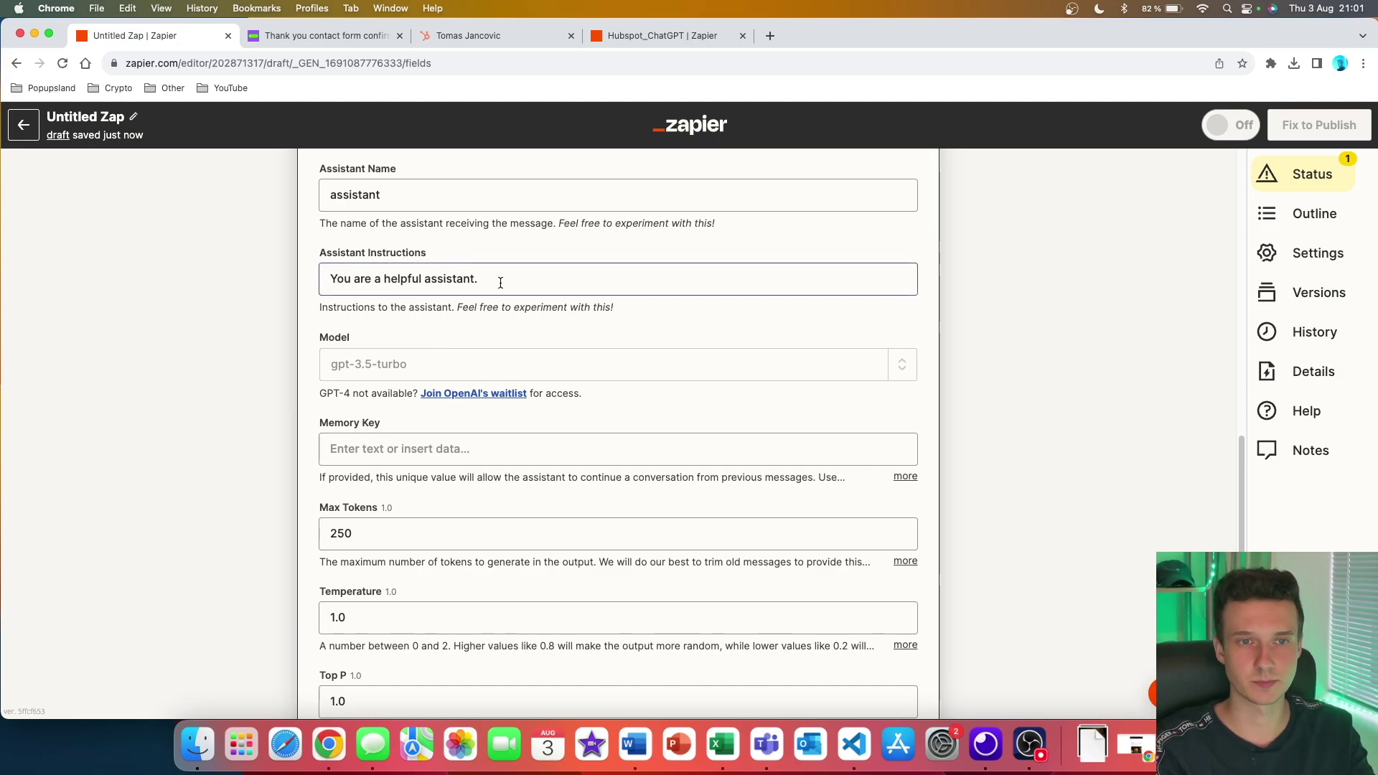
{"action": "scroll", "coordinate": [337, 337], "scroll_direction": "down", "scroll_amount": 1}
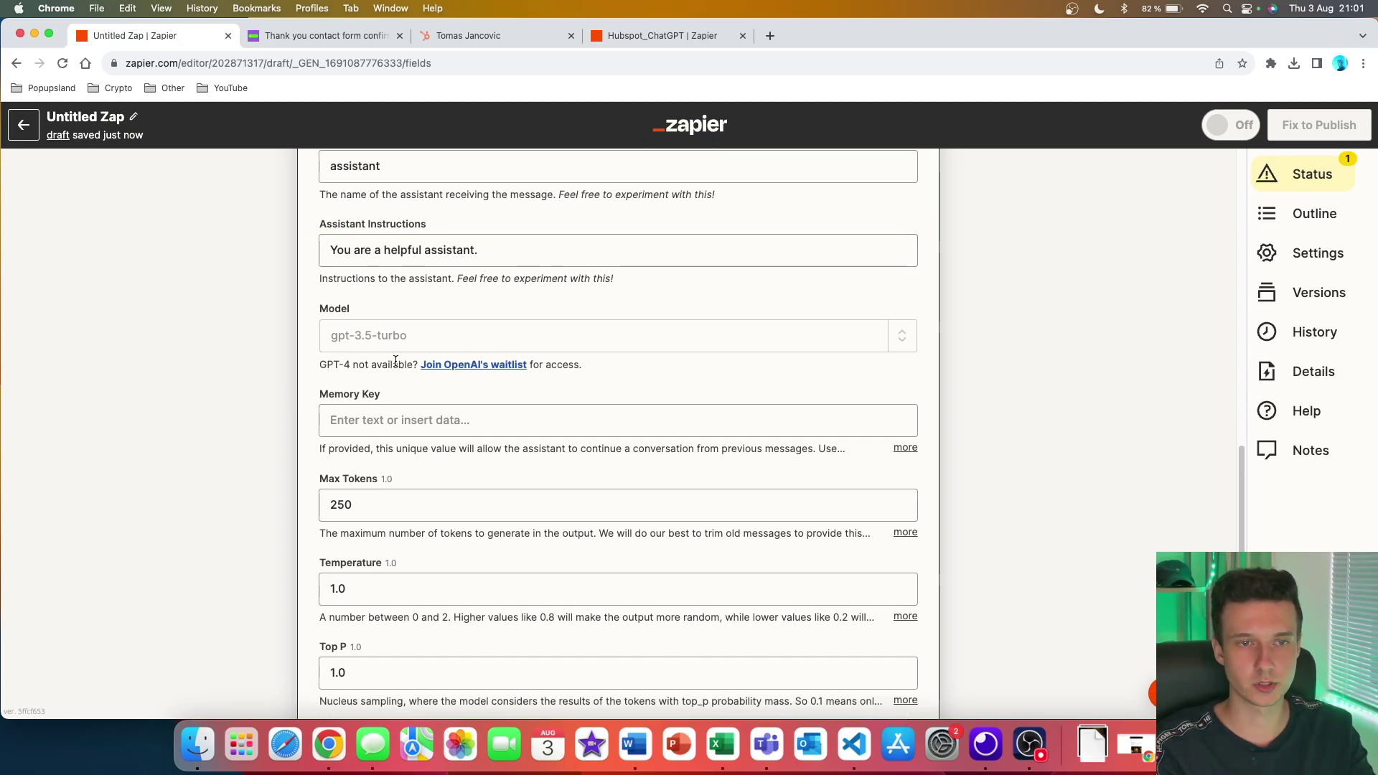
{"action": "scroll", "coordinate": [387, 362], "scroll_direction": "down", "scroll_amount": 1}
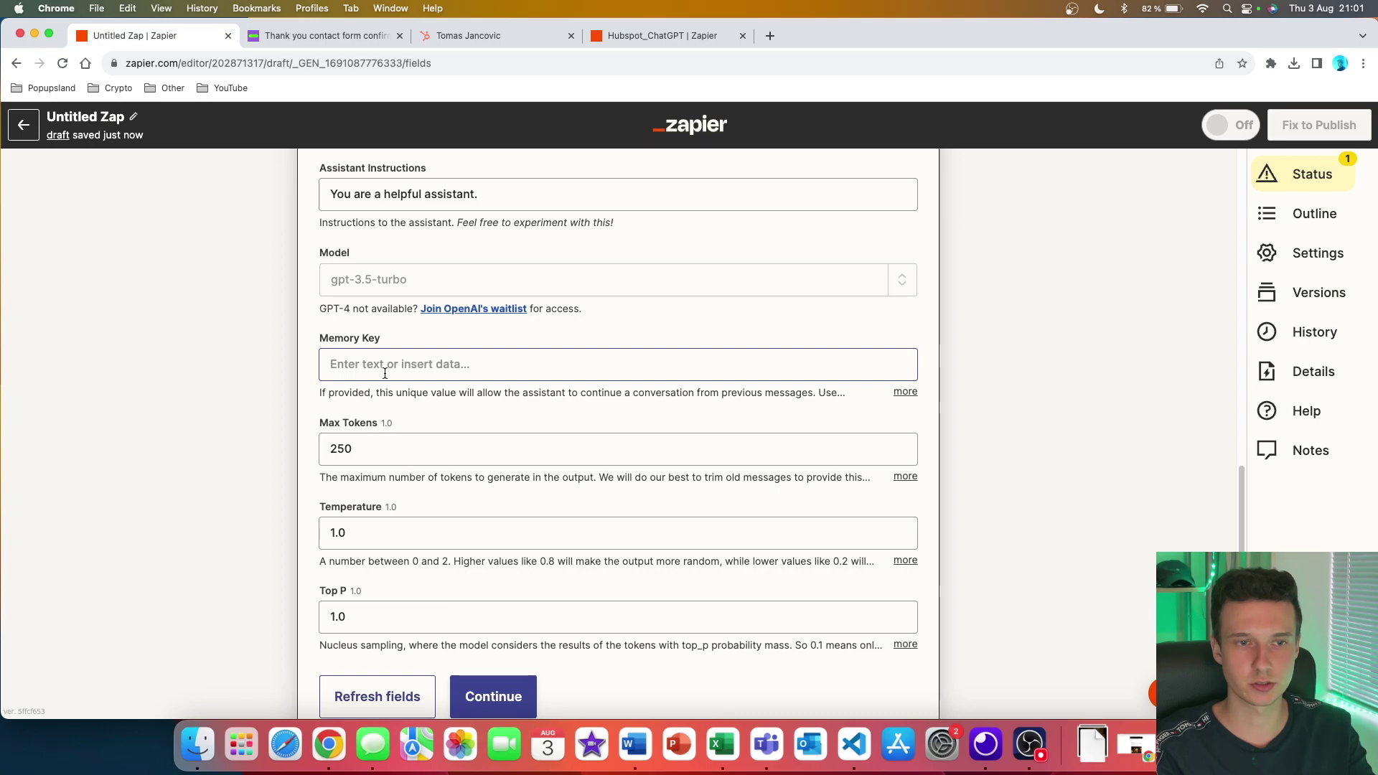
{"action": "left_click", "coordinate": [385, 373]}
{"action": "type", "text": "subject_lines_customer_support_history"}
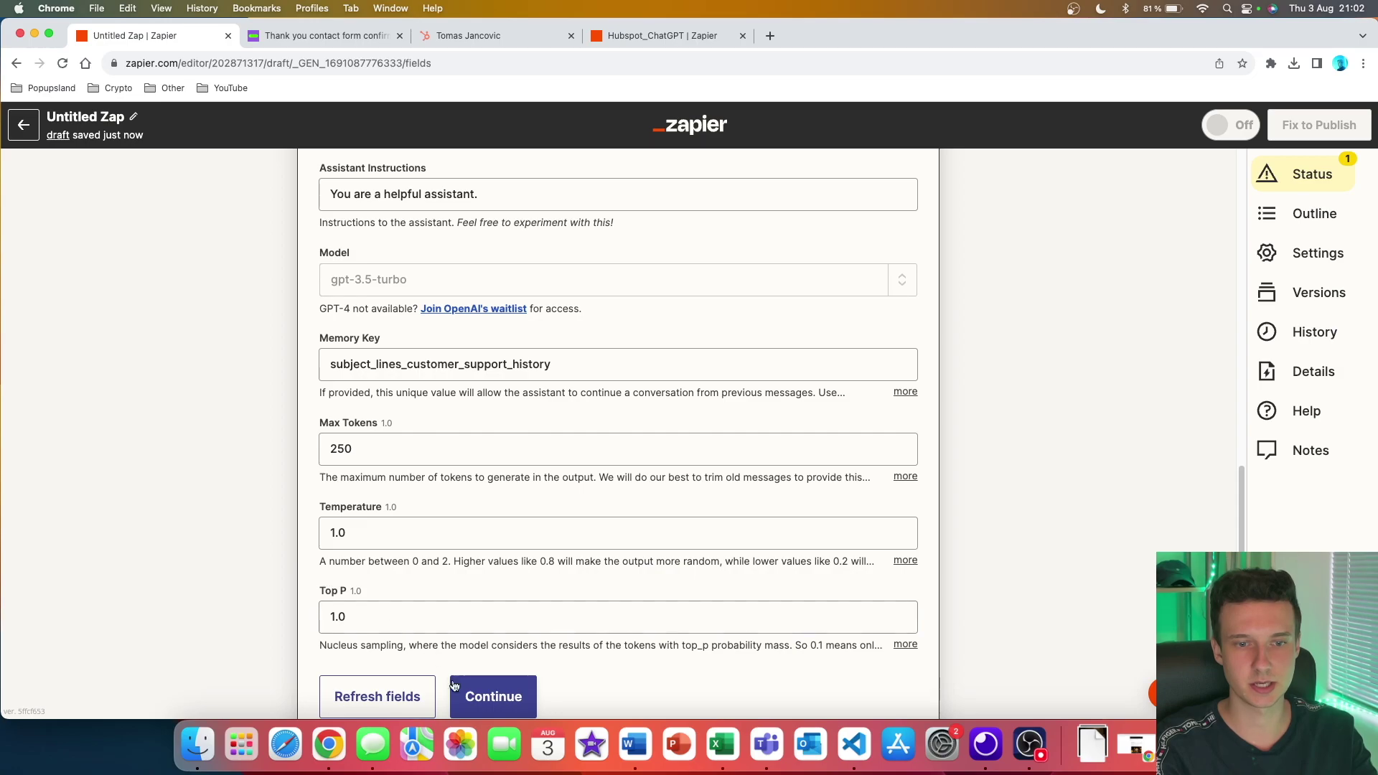
{"action": "scroll", "coordinate": [502, 646], "scroll_direction": "down", "scroll_amount": 2}
{"action": "left_click", "coordinate": [507, 603]}
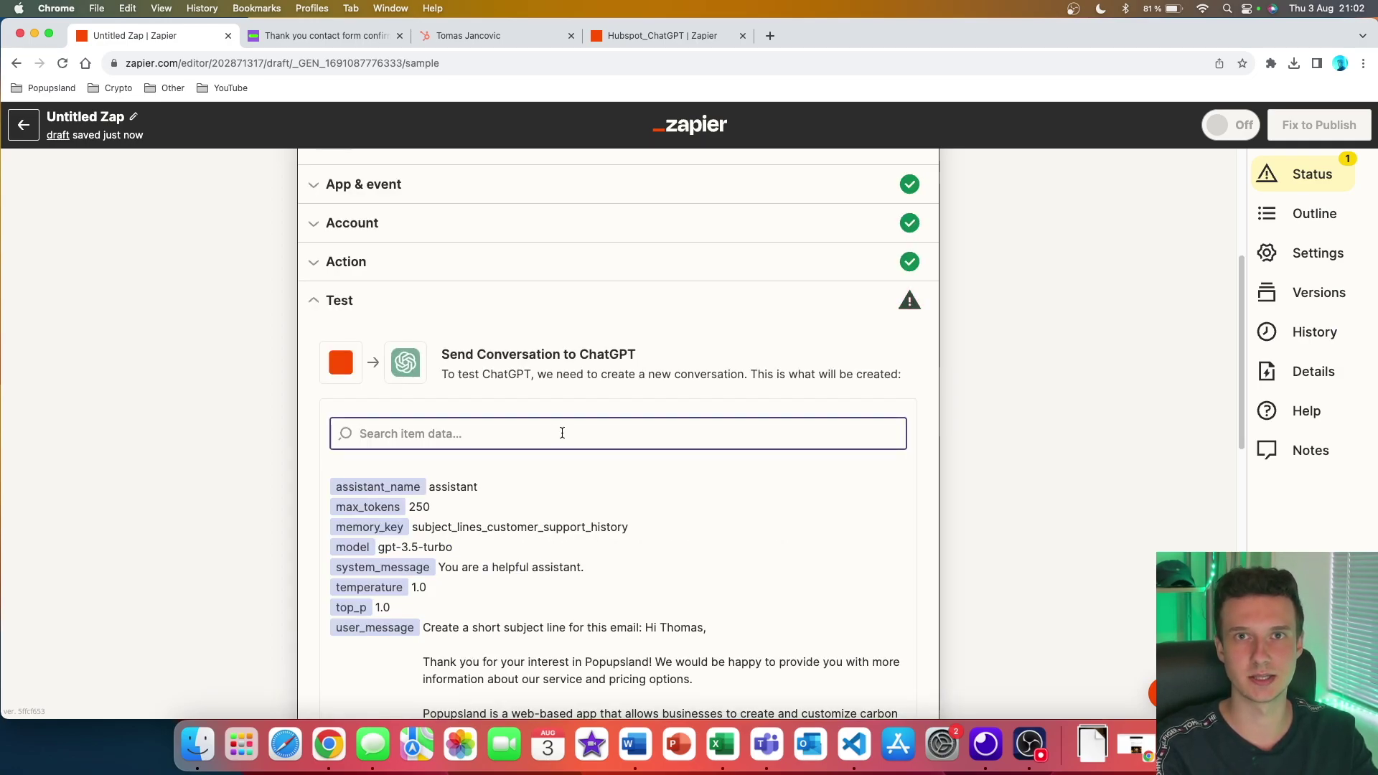
Check the email text inserted in the subject-line prompt and run the third step's test
{"action": "scroll", "coordinate": [559, 440], "scroll_direction": "down", "scroll_amount": 5}
{"action": "left_click_drag", "start_coordinate": [644, 272], "coordinate": [431, 273]}
{"action": "left_click_drag", "start_coordinate": [645, 272], "coordinate": [712, 510]}
{"action": "scroll", "coordinate": [718, 525], "scroll_direction": "down", "scroll_amount": 4}
{"action": "scroll", "coordinate": [713, 518], "scroll_direction": "down", "scroll_amount": 4}
{"action": "left_click", "coordinate": [499, 615]}
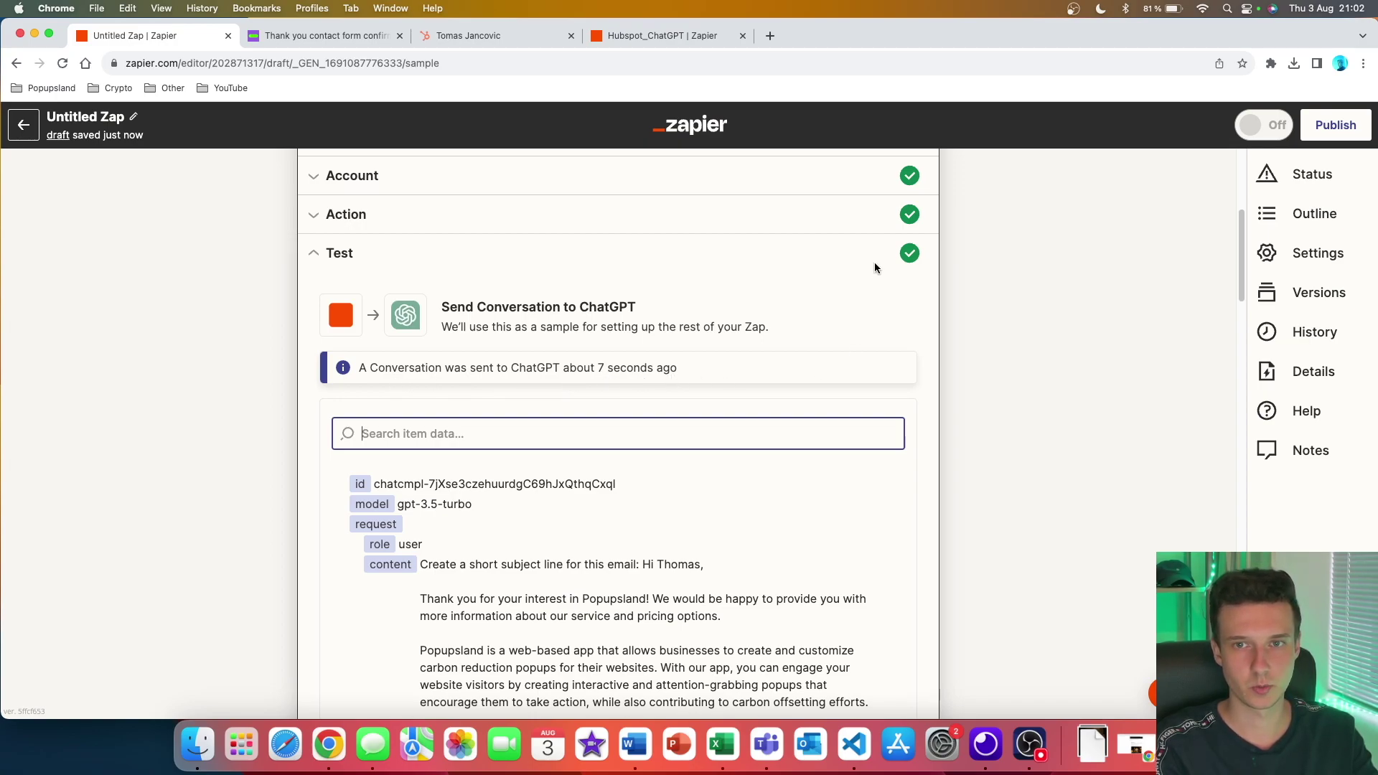
Examine the subject line in the response content of the third step's test
{"action": "scroll", "coordinate": [812, 369], "scroll_direction": "down", "scroll_amount": 5}
{"action": "scroll", "coordinate": [812, 368], "scroll_direction": "down", "scroll_amount": 10}
{"action": "left_click_drag", "start_coordinate": [420, 387], "coordinate": [812, 386]}
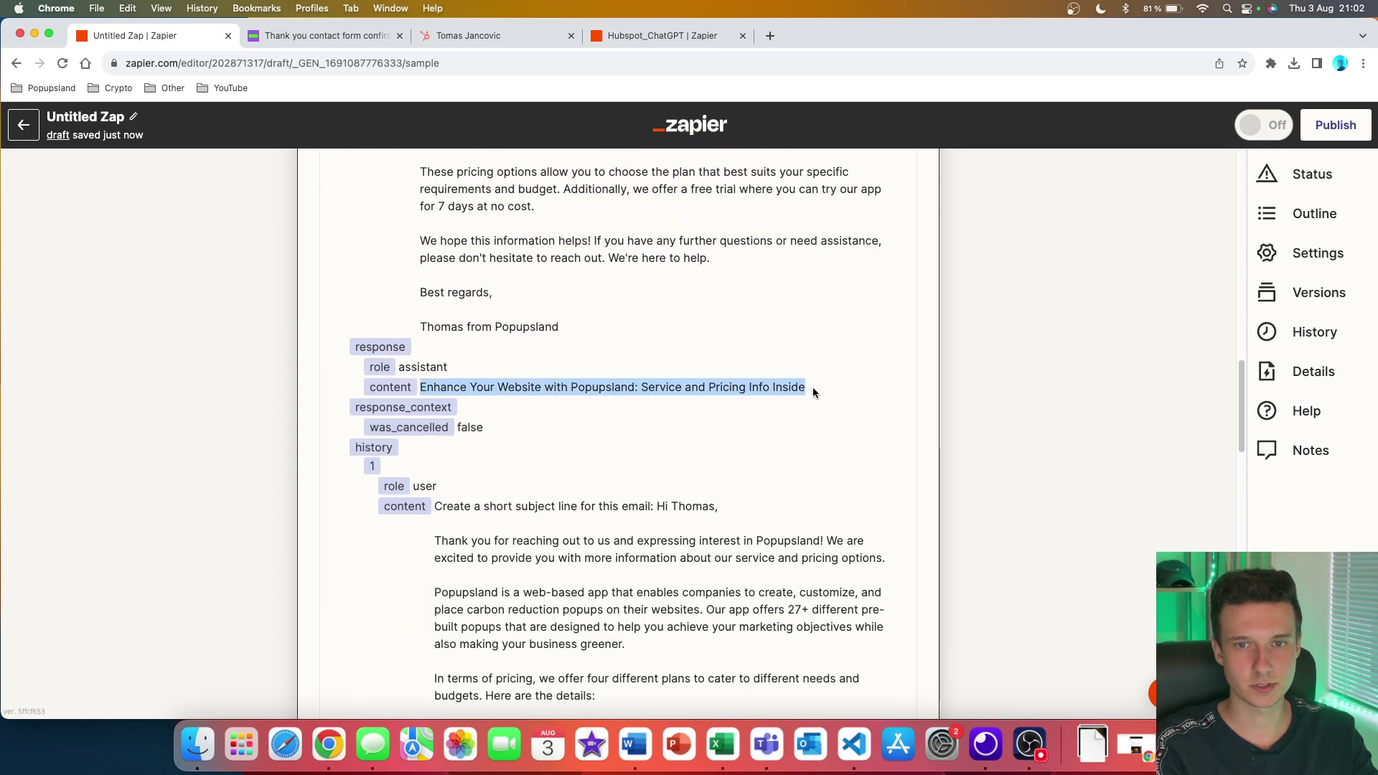
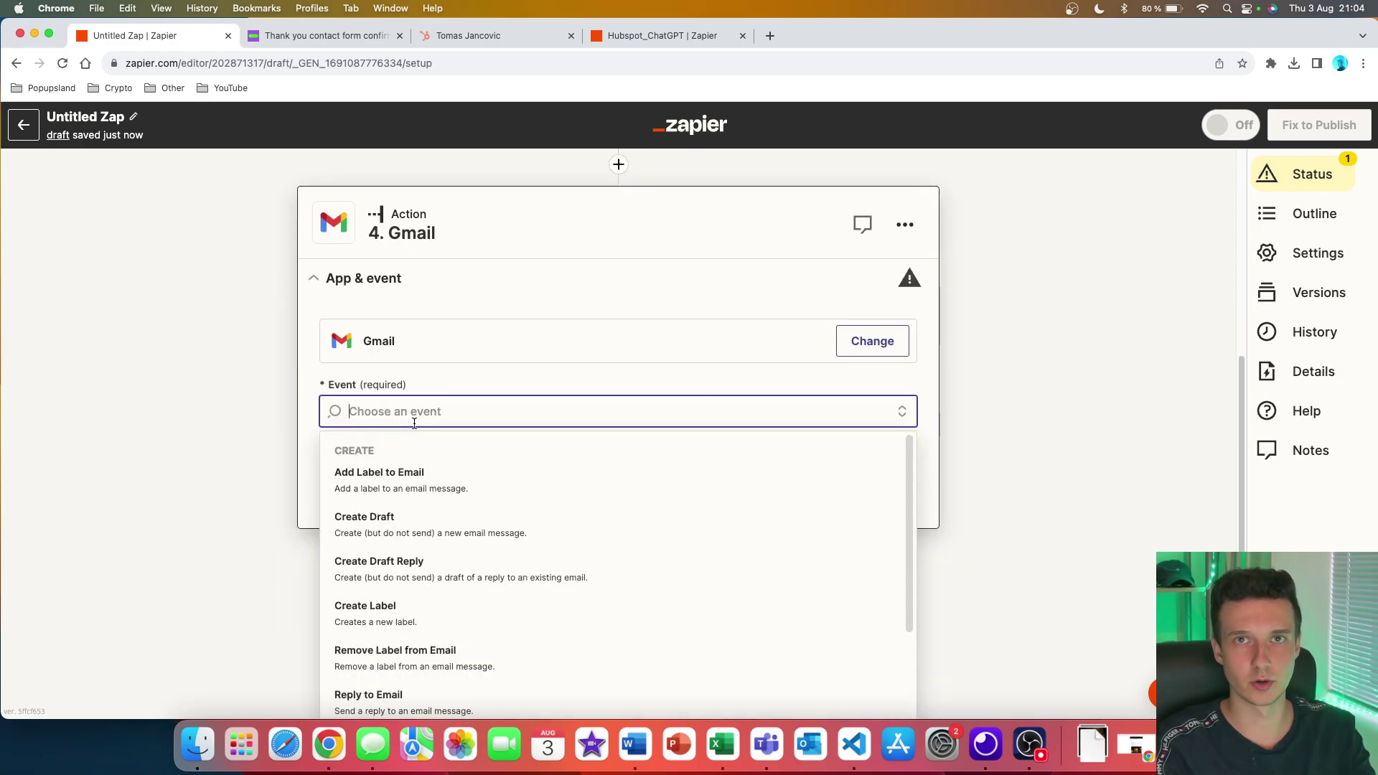
Search the Gmail step's available events for the draft and send options
{"action": "type", "text": "draf"}
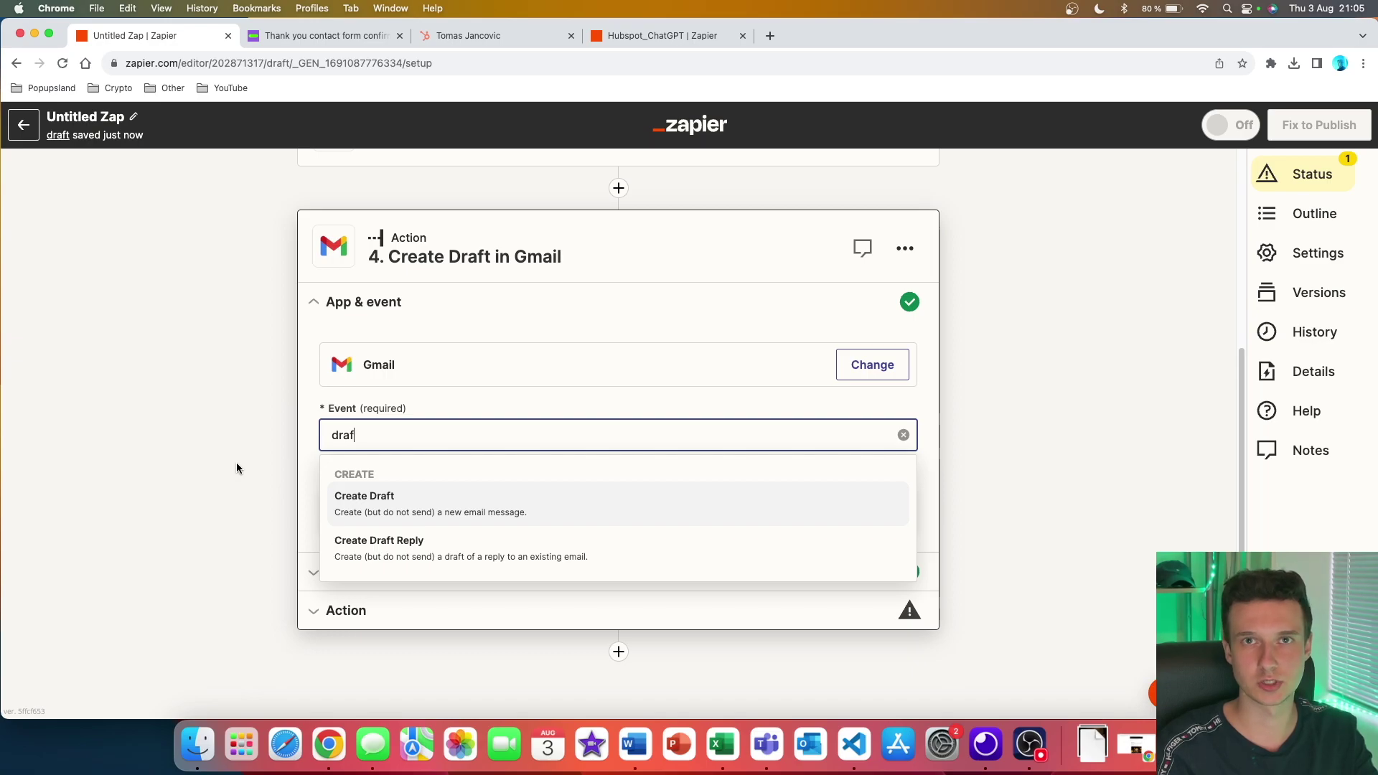
{"action": "key", "text": "BackSpace"}
{"action": "key", "text": "BackSpace"}
{"action": "key", "text": "BackSpace"}
{"action": "key", "text": "BackSpace"}
{"action": "type", "text": "sen"}
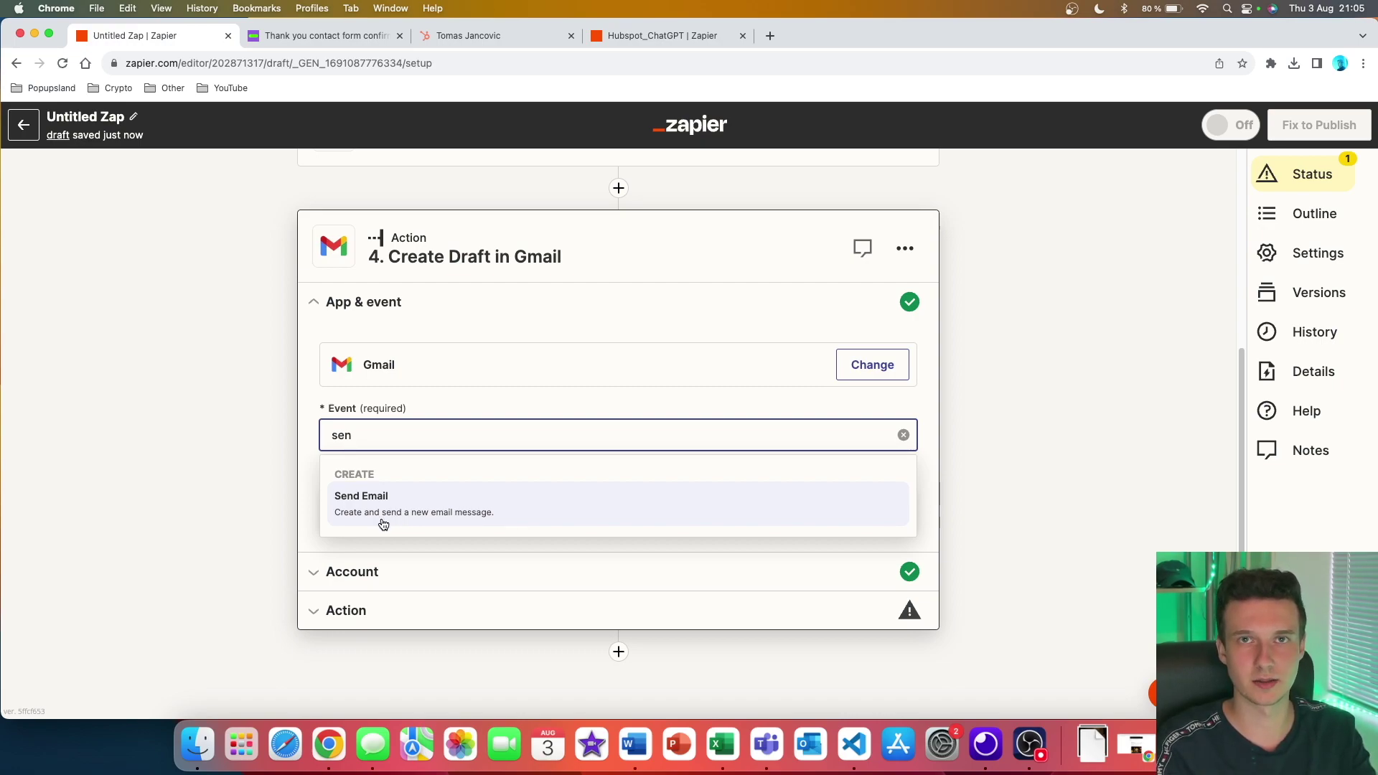
{"action": "key", "text": "BackSpace"}
{"action": "key", "text": "BackSpace"}
{"action": "key", "text": "BackSpace"}
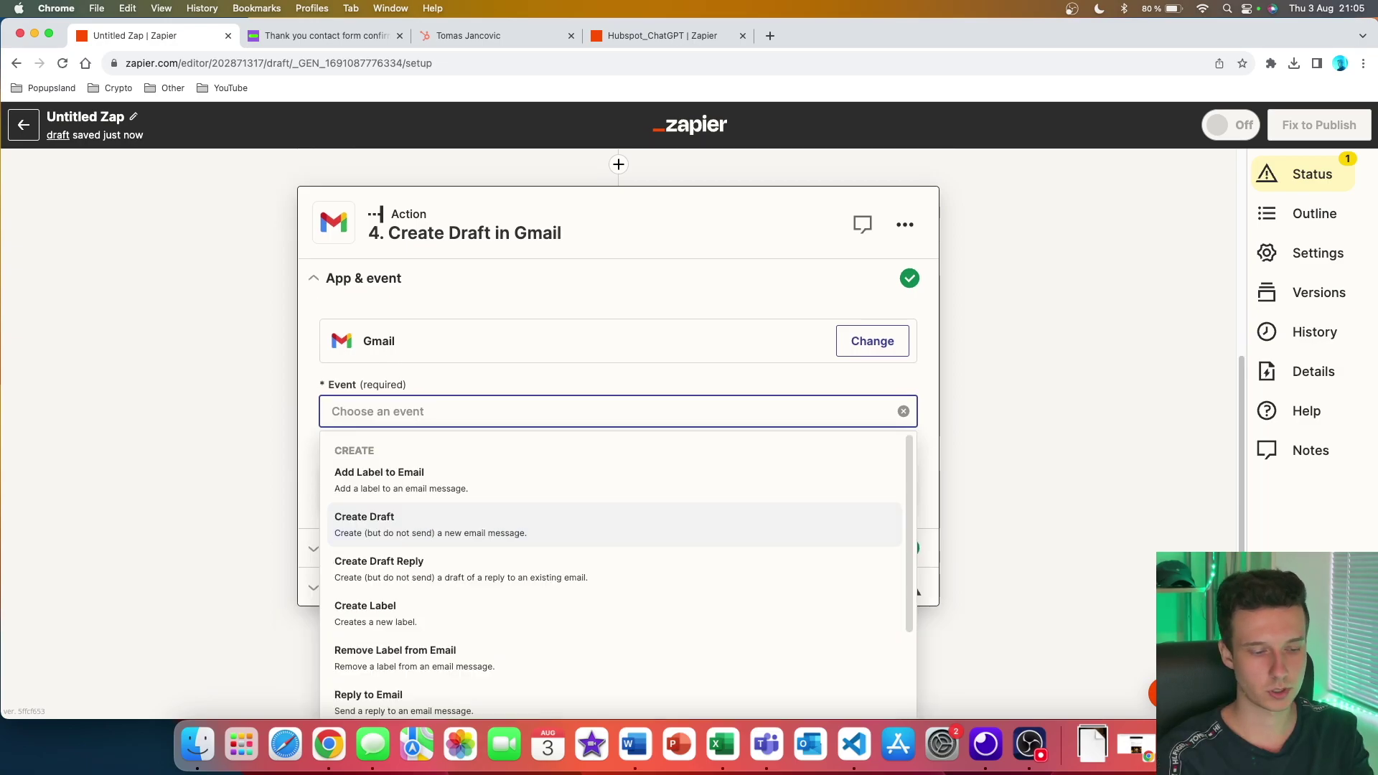
Choose Create Draft as the fourth step's Gmail event and continue with the connected Gmail account
{"action": "type", "text": "draft"}
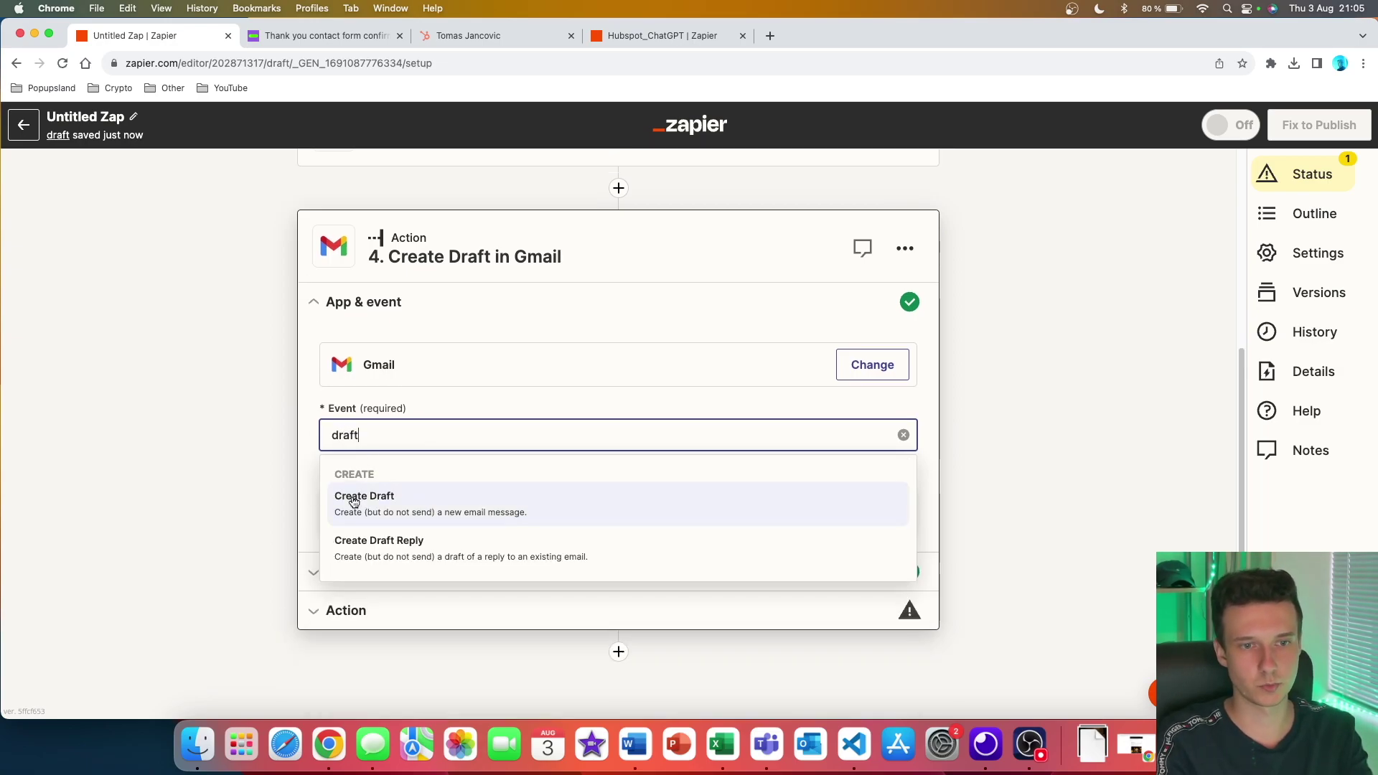
{"action": "left_click", "coordinate": [396, 504]}
{"action": "left_click", "coordinate": [521, 508]}
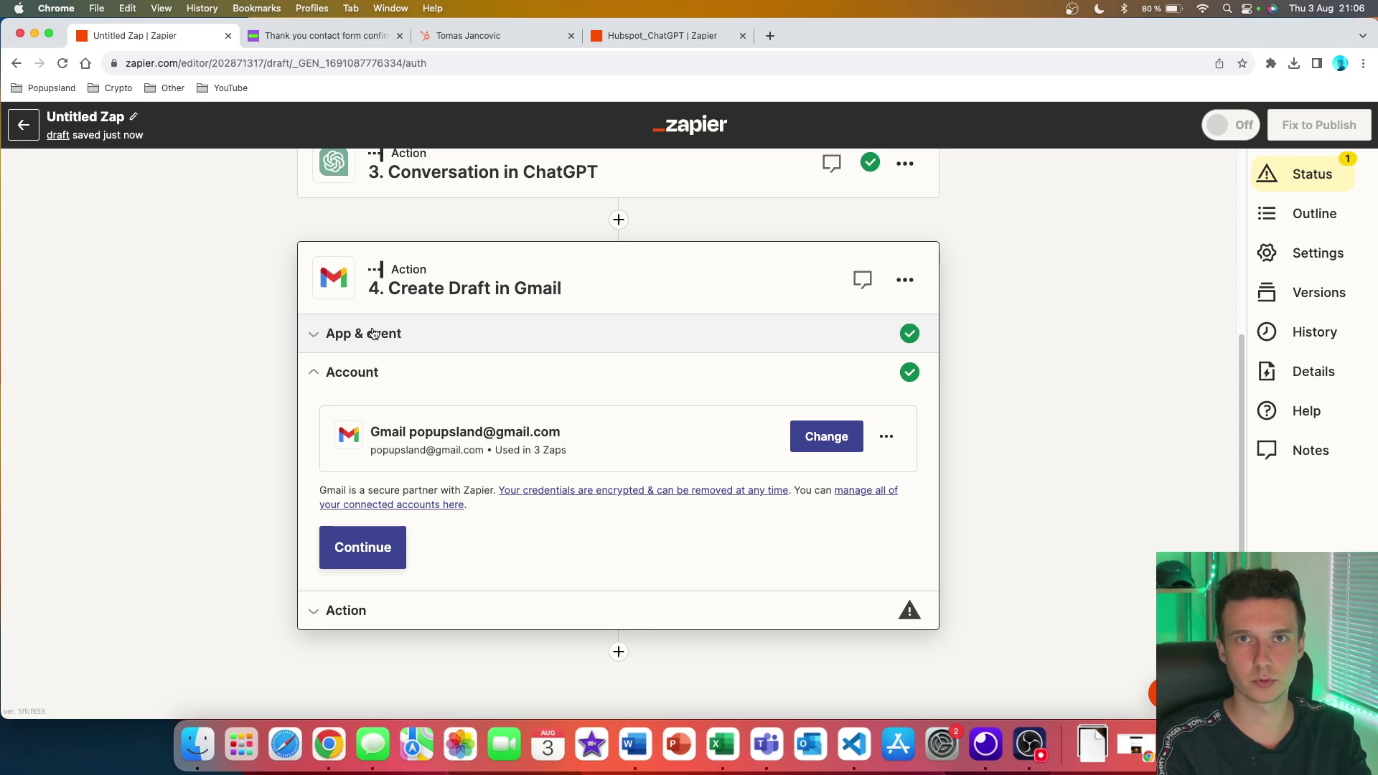
{"action": "left_click", "coordinate": [363, 547]}
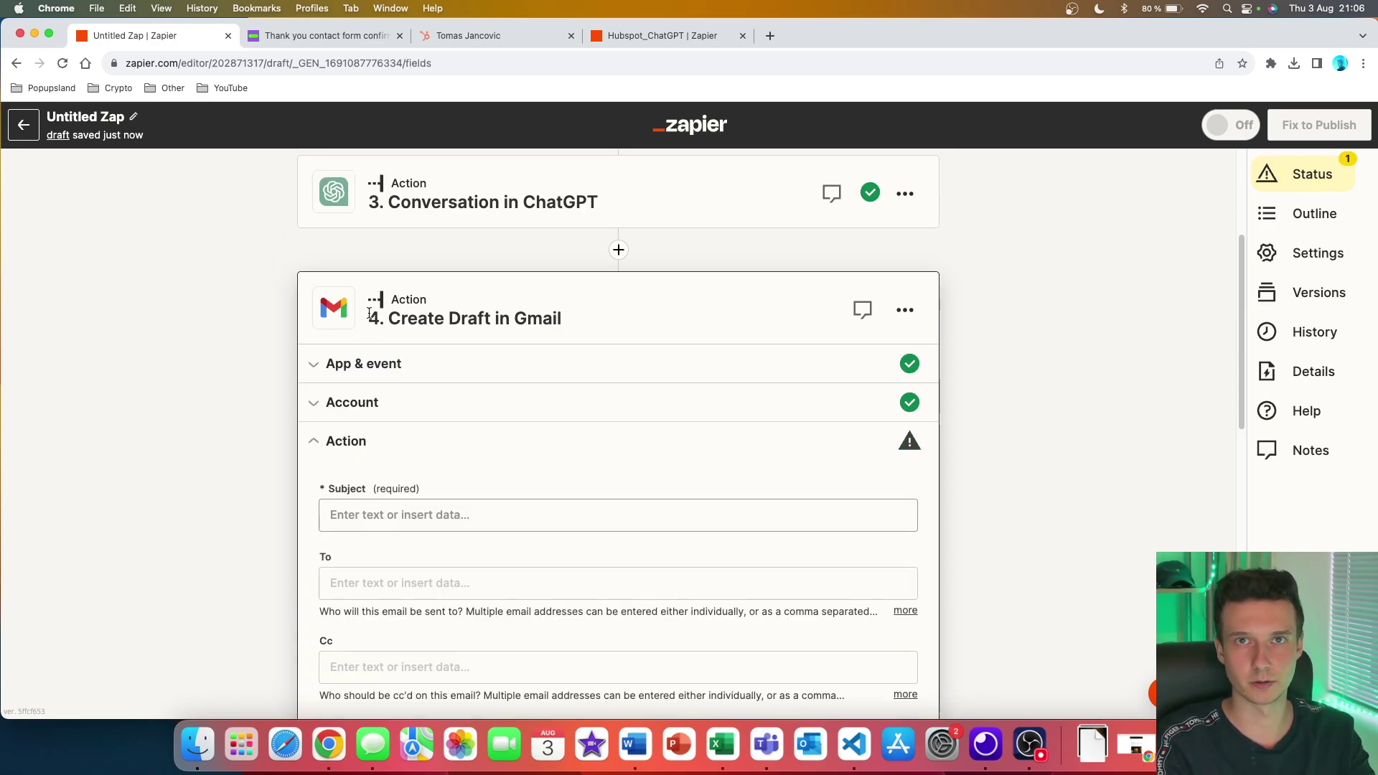
Rename the second step, the ChatGPT conversation that writes the reply, as "Email"
{"action": "scroll", "coordinate": [335, 409], "scroll_direction": "up", "scroll_amount": 3}
{"action": "scroll", "coordinate": [561, 365], "scroll_direction": "up", "scroll_amount": 1}
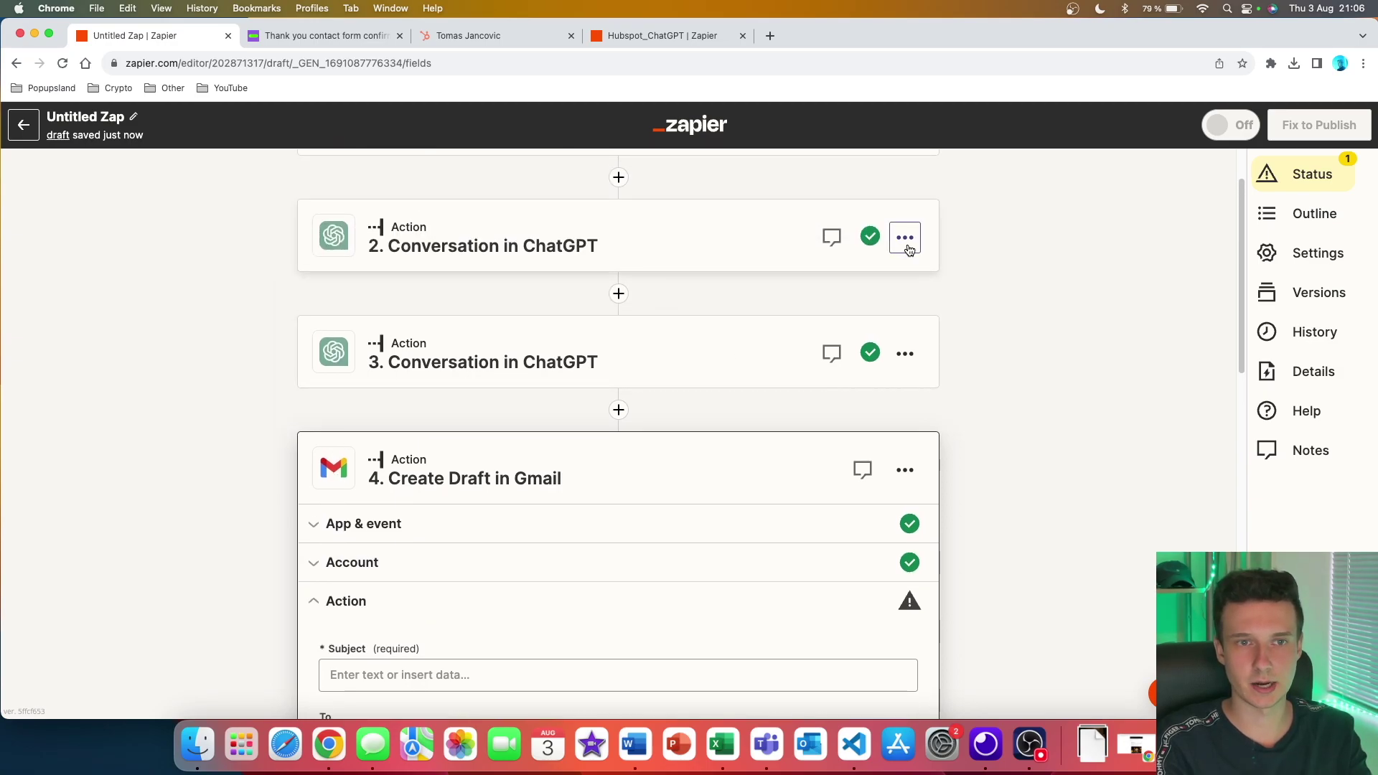
{"action": "left_click", "coordinate": [905, 237]}
{"action": "left_click", "coordinate": [876, 279]}
{"action": "type", "text": "Email"}
{"action": "key", "text": "Return"}
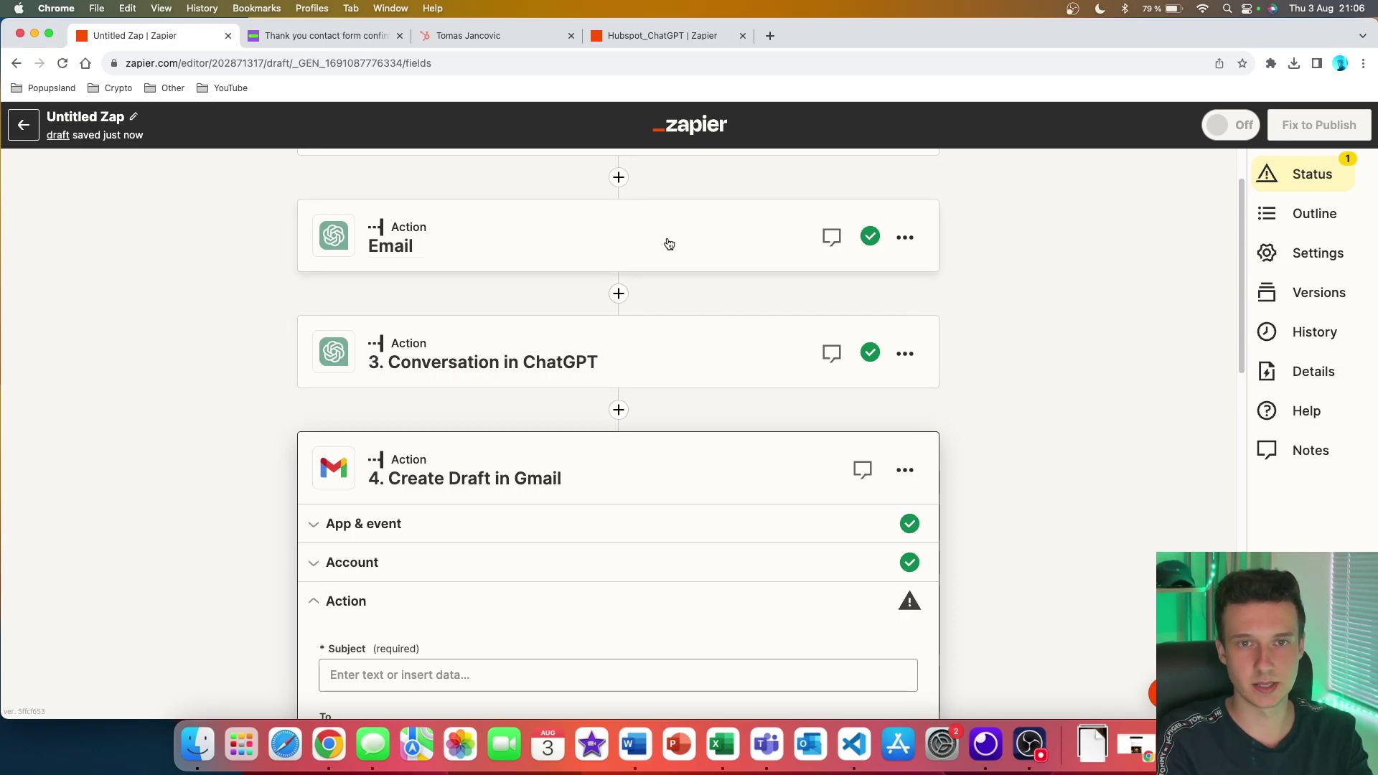
Rename the third step, the second ChatGPT conversation, as "Subject line"
{"action": "left_click", "coordinate": [905, 353]}
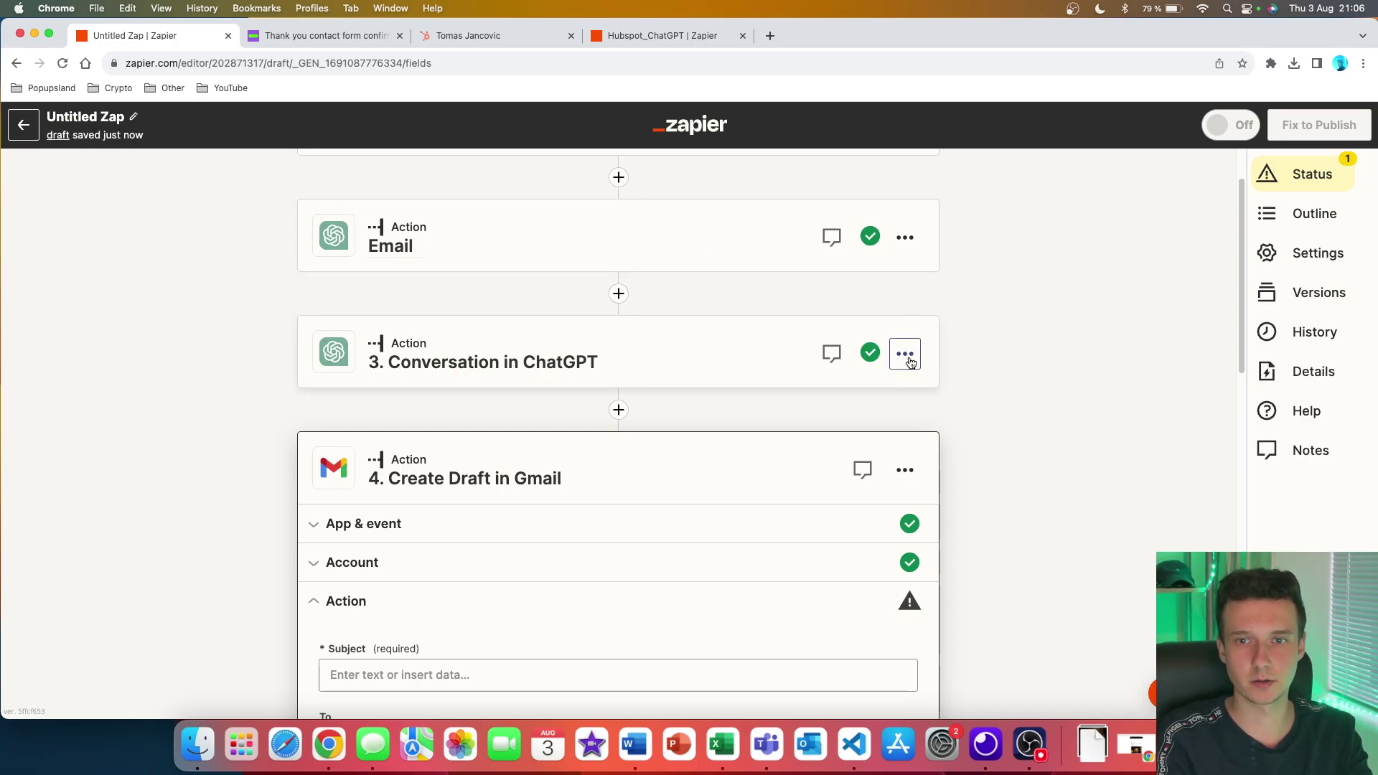
{"action": "left_click", "coordinate": [850, 396]}
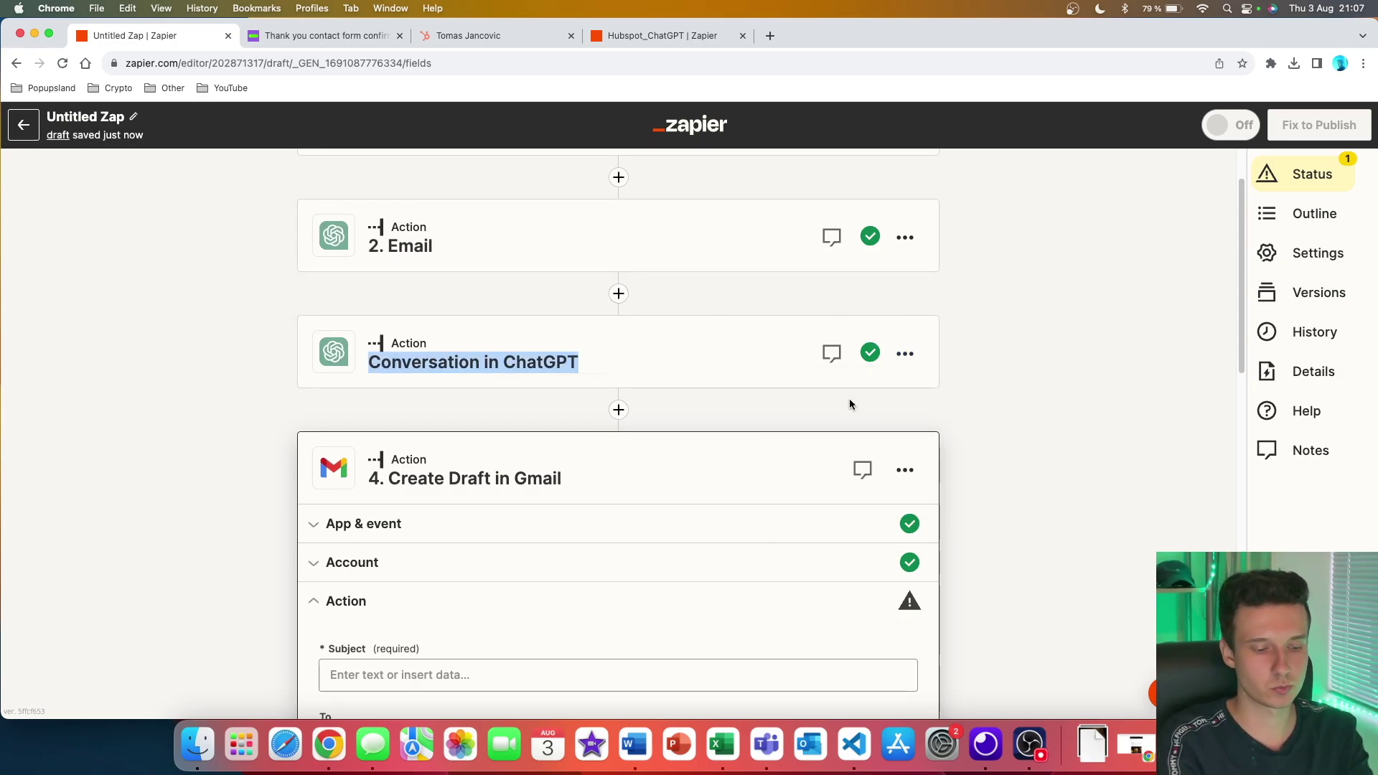
{"action": "type", "text": "Subject line"}
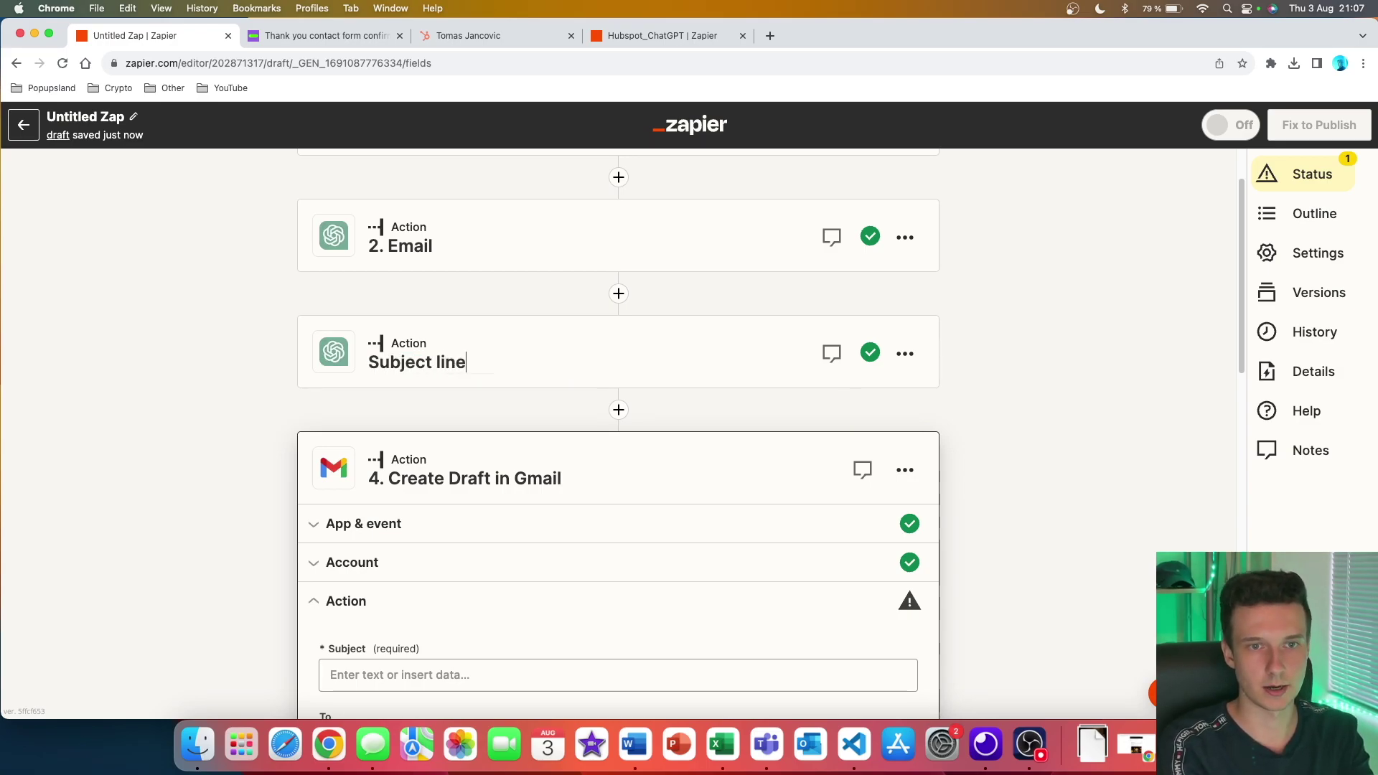
{"action": "key", "text": "Return"}
Open the data list for the Gmail draft's Subject and review how the renamed steps appear there and in the Zap
{"action": "scroll", "coordinate": [356, 397], "scroll_direction": "down", "scroll_amount": 4}
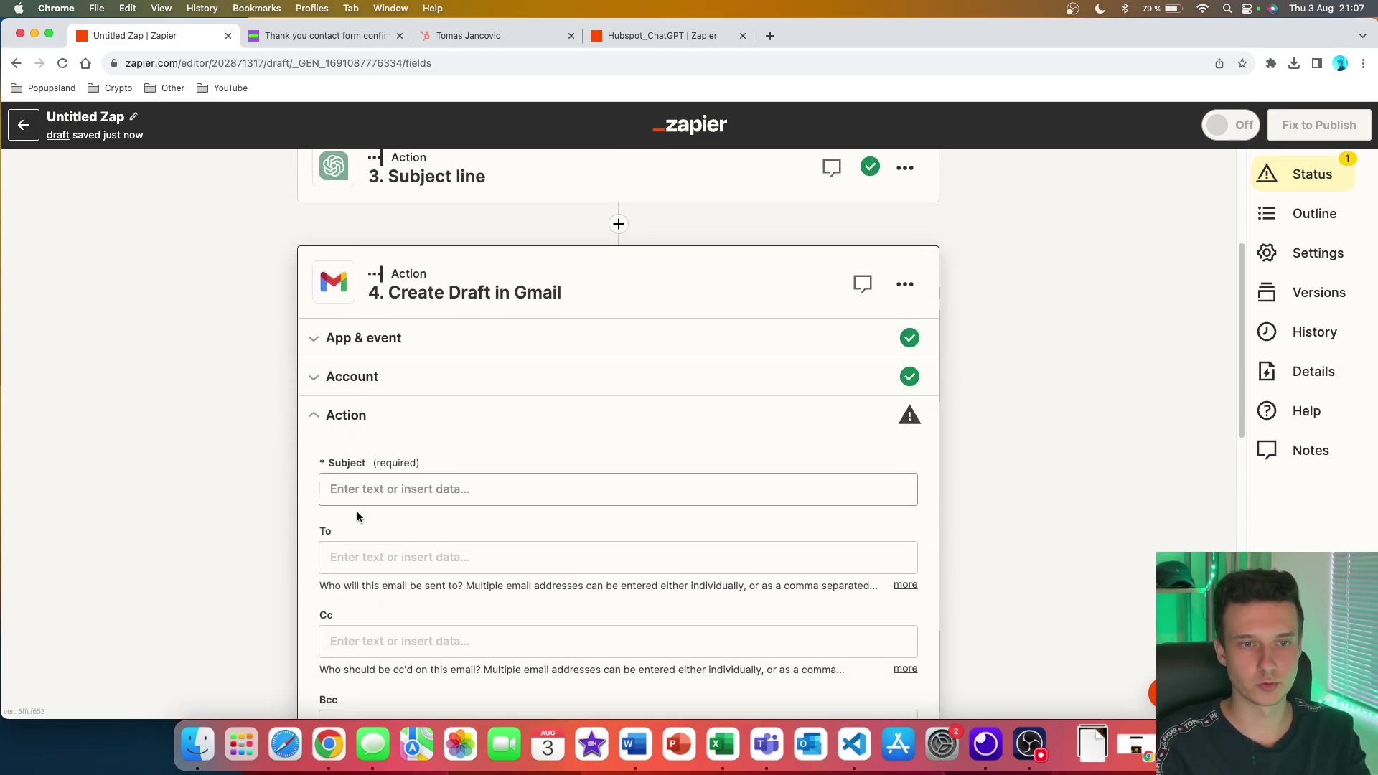
{"action": "left_click", "coordinate": [362, 490]}
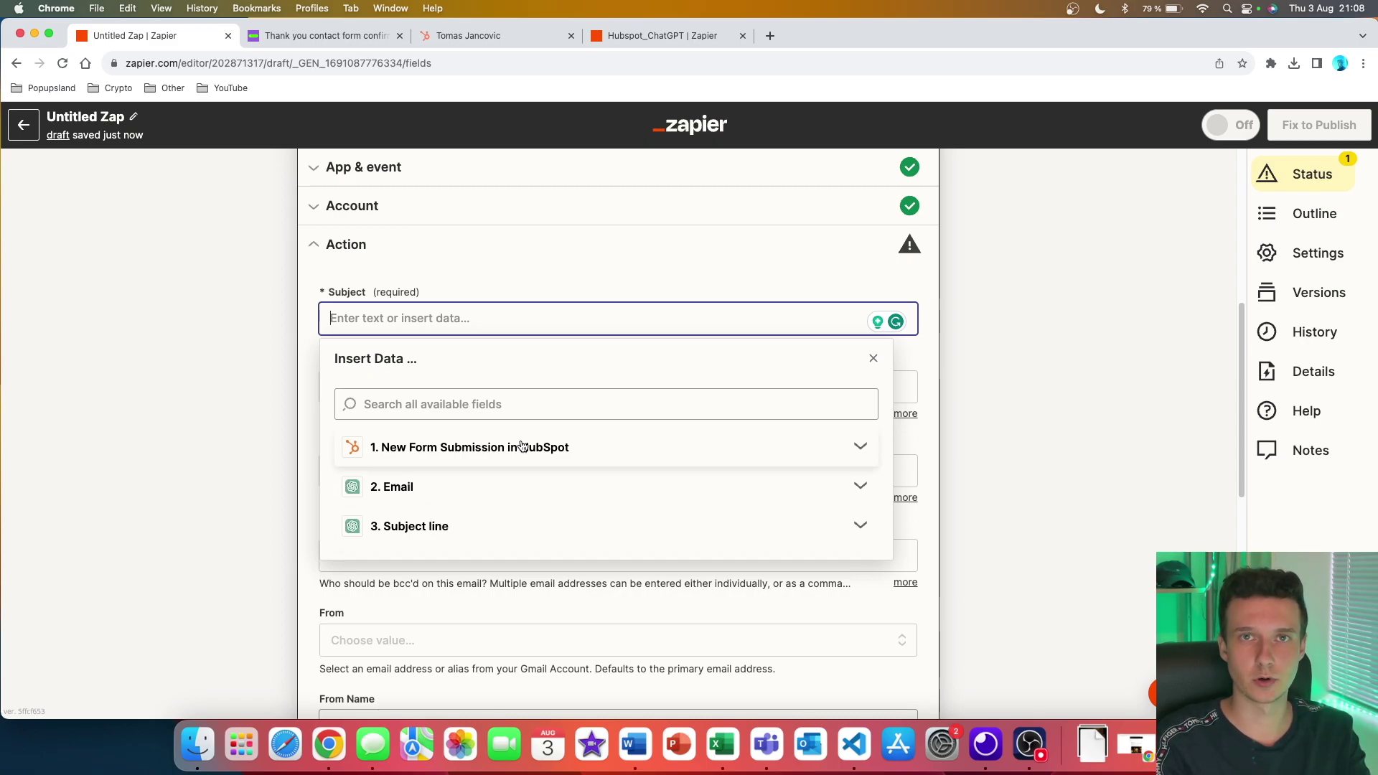
{"action": "scroll", "coordinate": [440, 310], "scroll_direction": "up", "scroll_amount": 6}
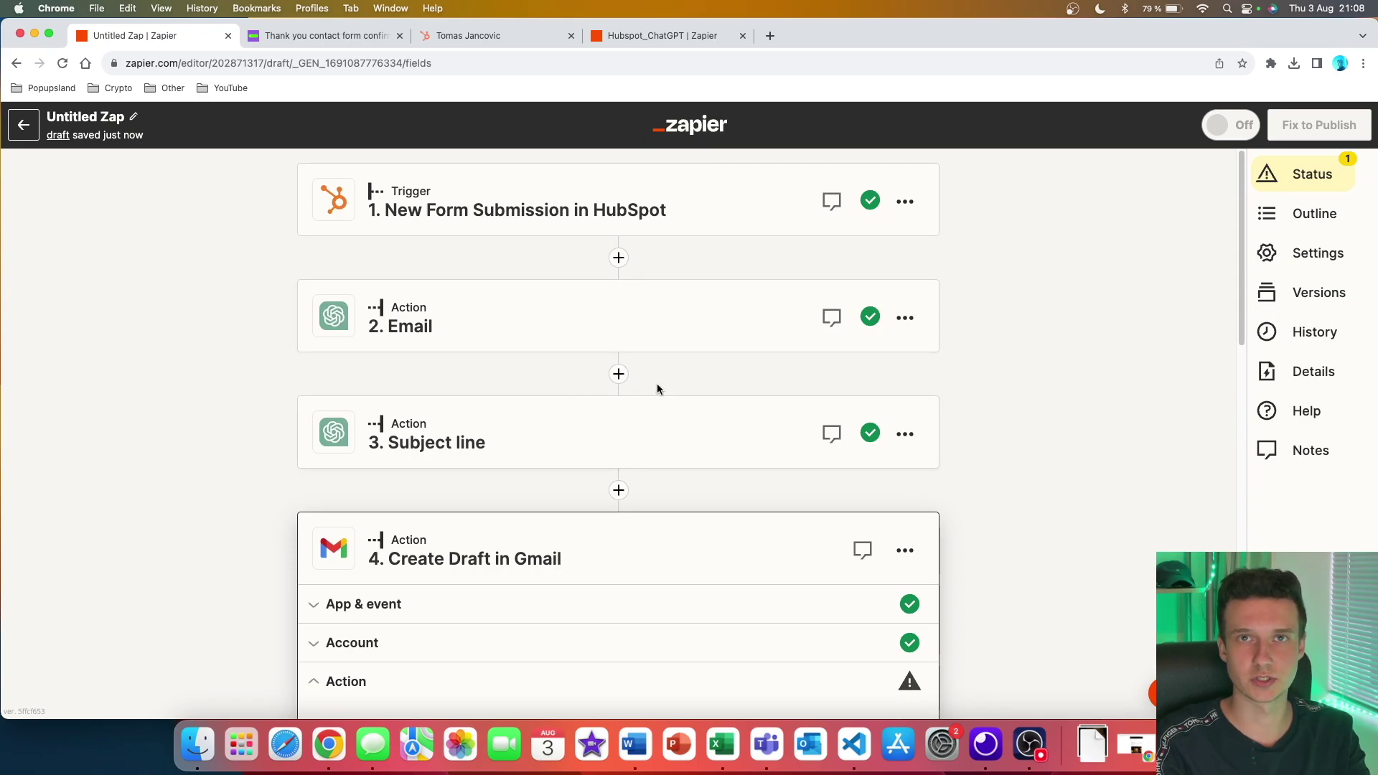
{"action": "scroll", "coordinate": [626, 411], "scroll_direction": "down", "scroll_amount": 4}
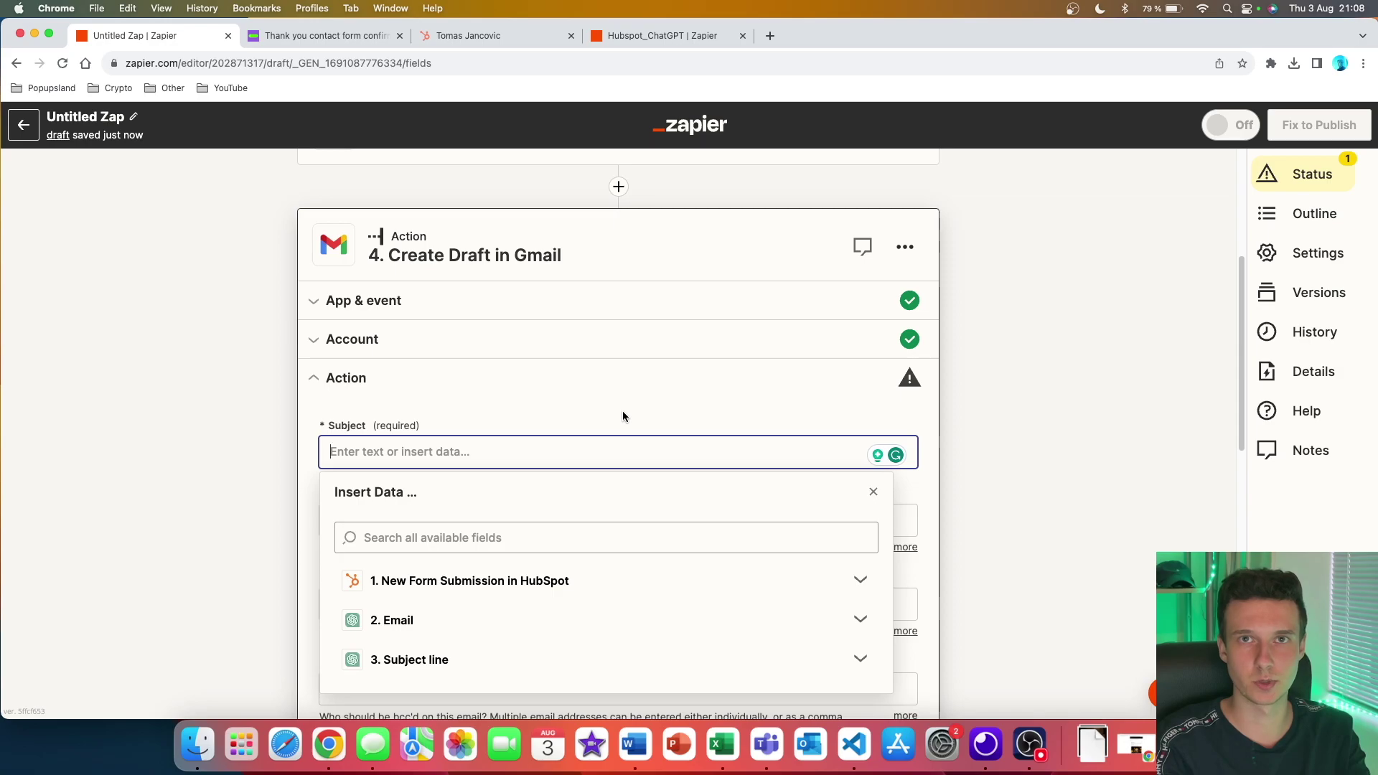
{"action": "scroll", "coordinate": [622, 417], "scroll_direction": "up", "scroll_amount": 4}
{"action": "left_click", "coordinate": [904, 318]}
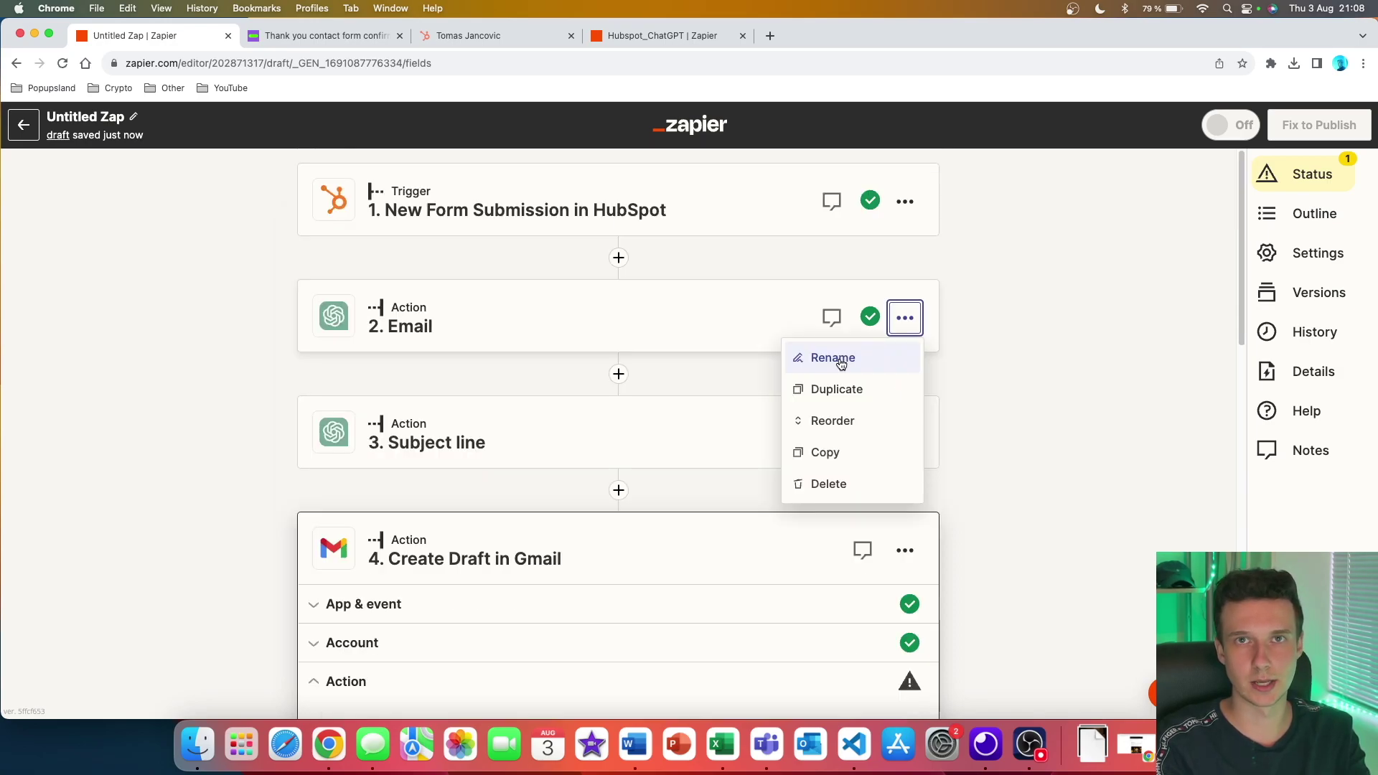
{"action": "scroll", "coordinate": [333, 313], "scroll_direction": "down", "scroll_amount": 5}
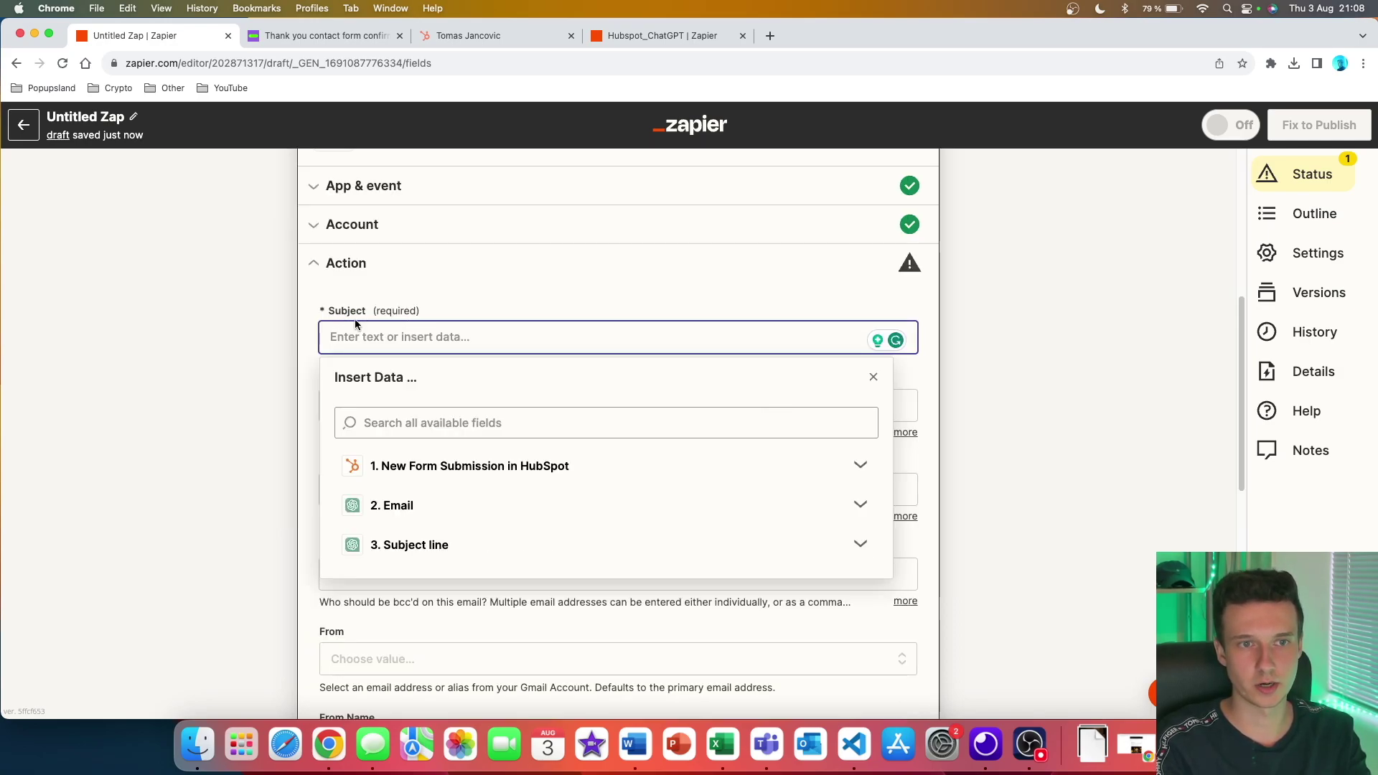
Check the full Assistant Response Message from the Subject line step and insert it as the draft's Subject
{"action": "left_click", "coordinate": [543, 551]}
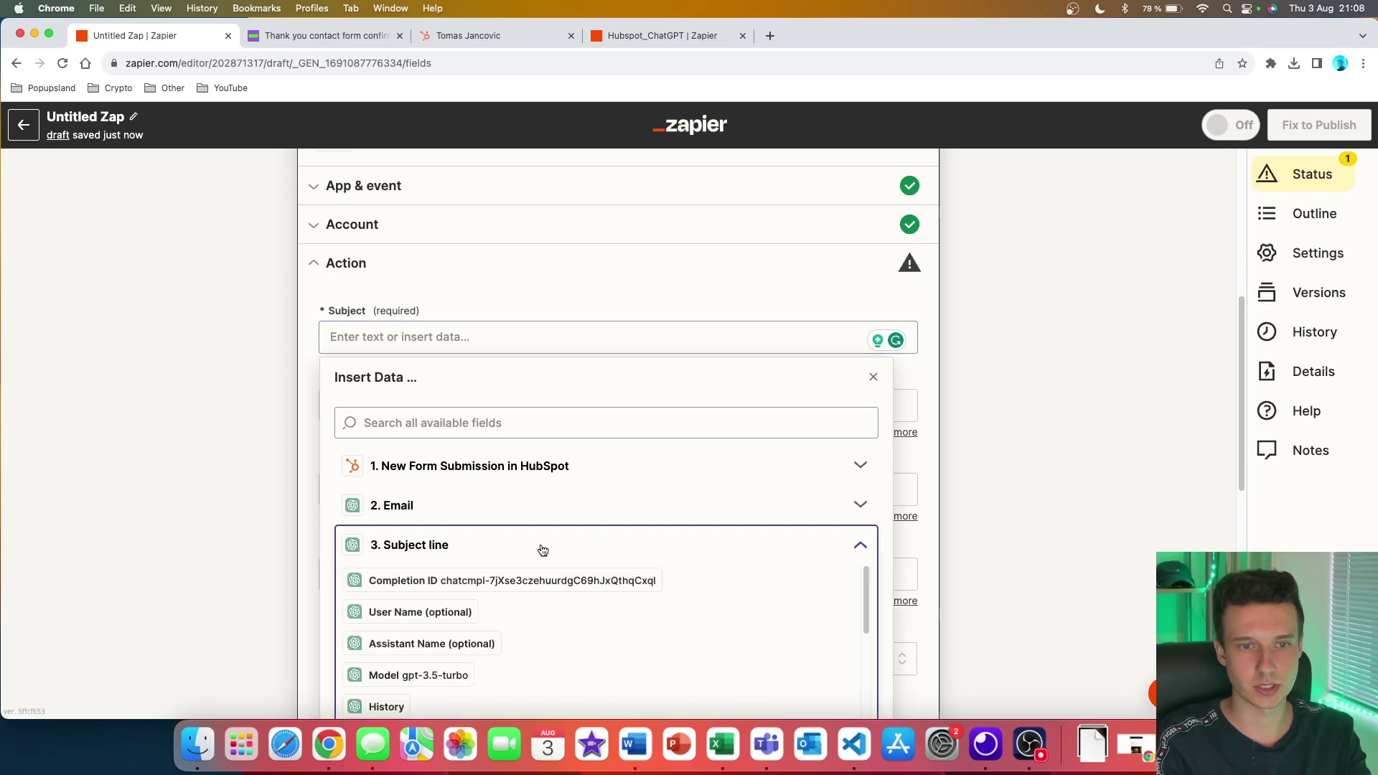
{"action": "scroll", "coordinate": [631, 556], "scroll_direction": "down", "scroll_amount": 8}
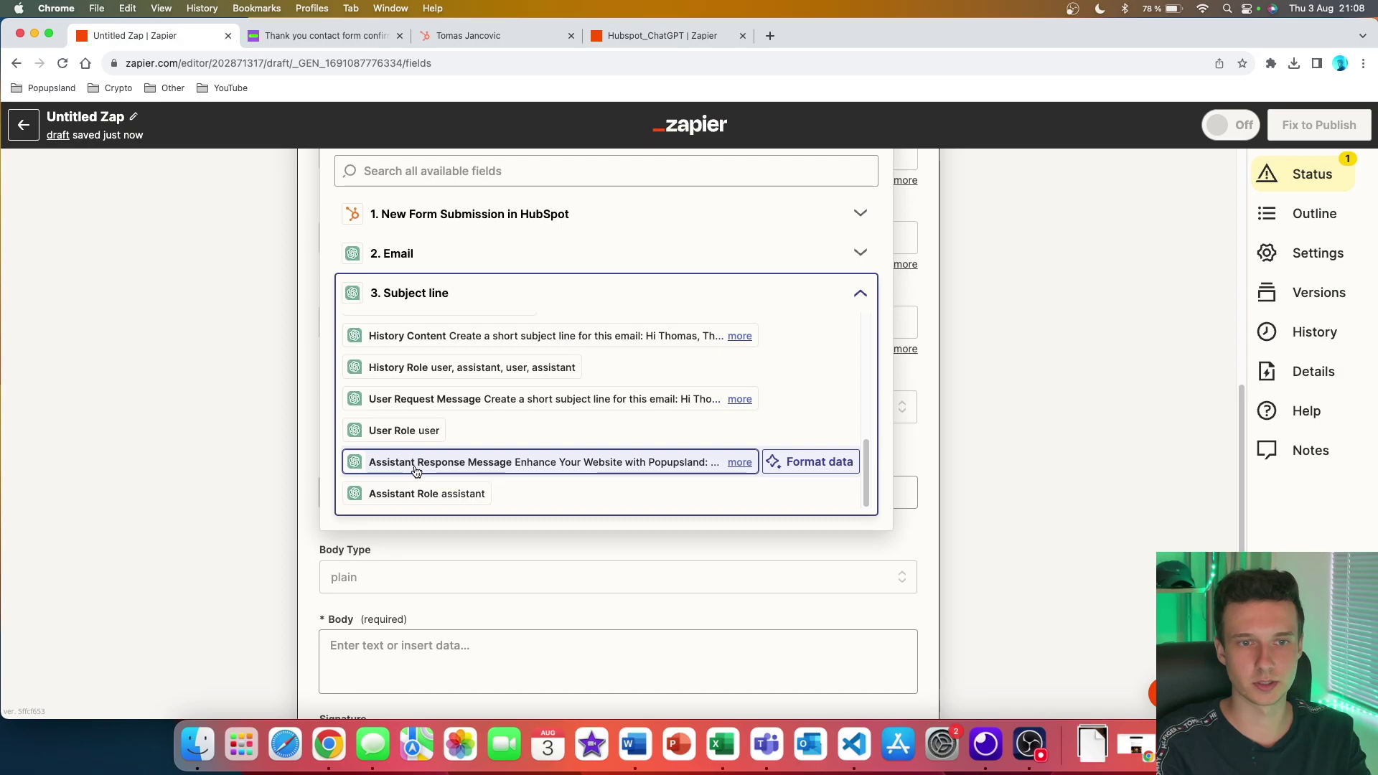
{"action": "left_click", "coordinate": [740, 463]}
{"action": "left_click", "coordinate": [714, 468]}
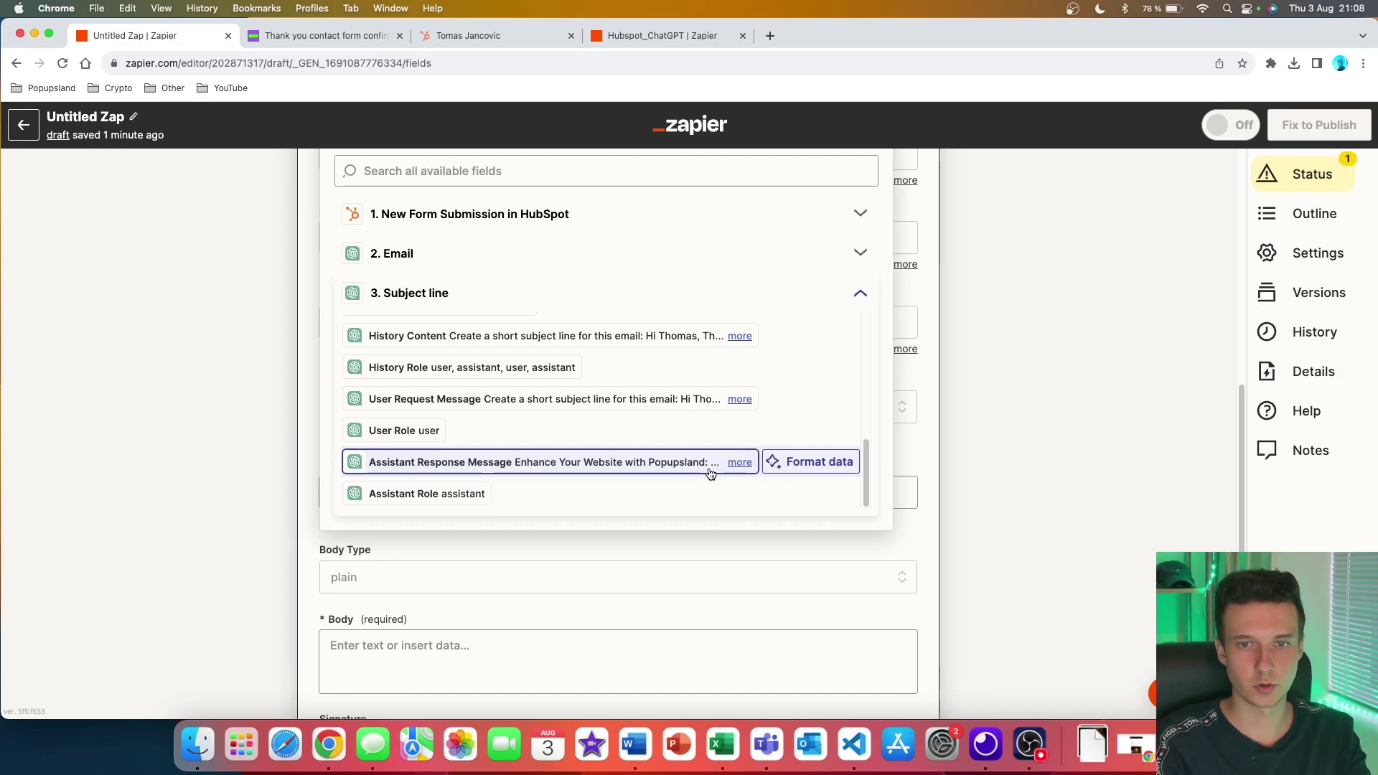
{"action": "left_click", "coordinate": [740, 463]}
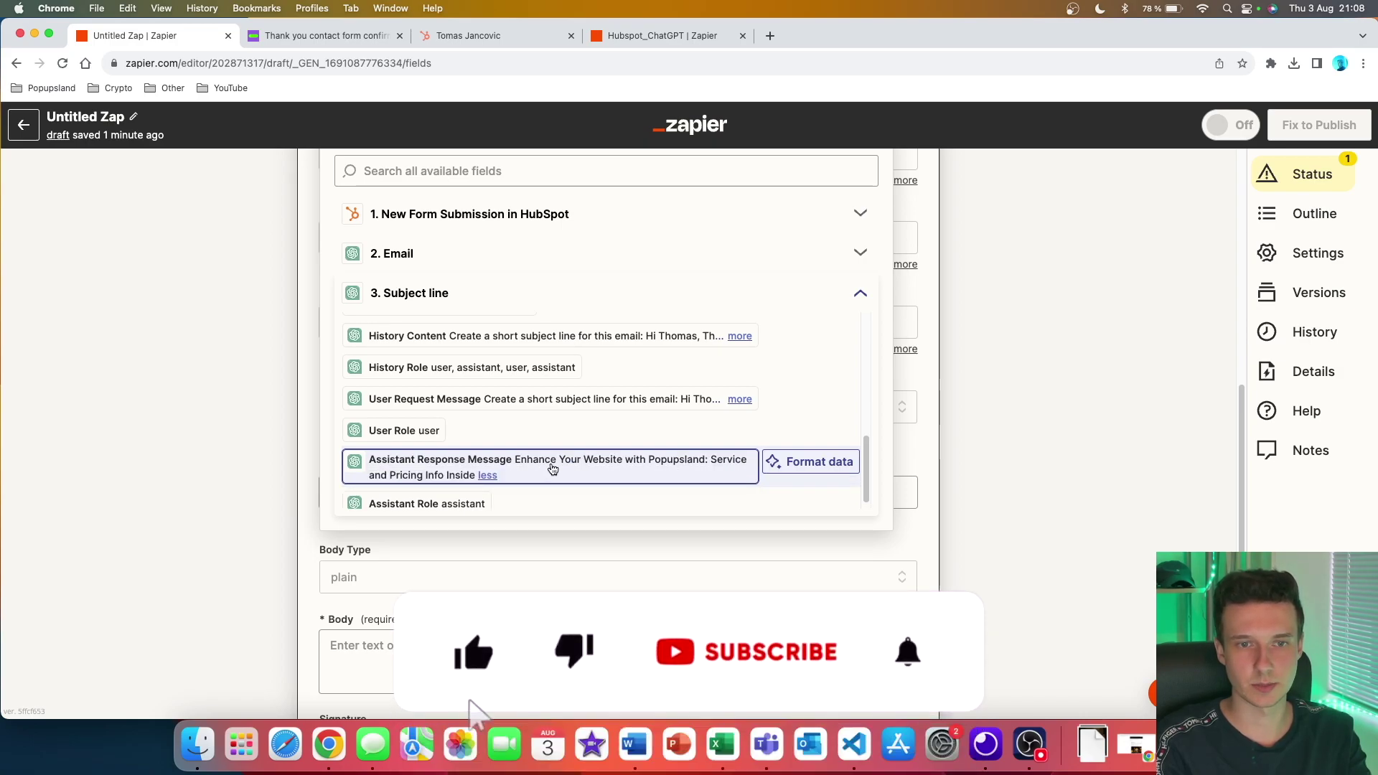
{"action": "left_click", "coordinate": [636, 474]}
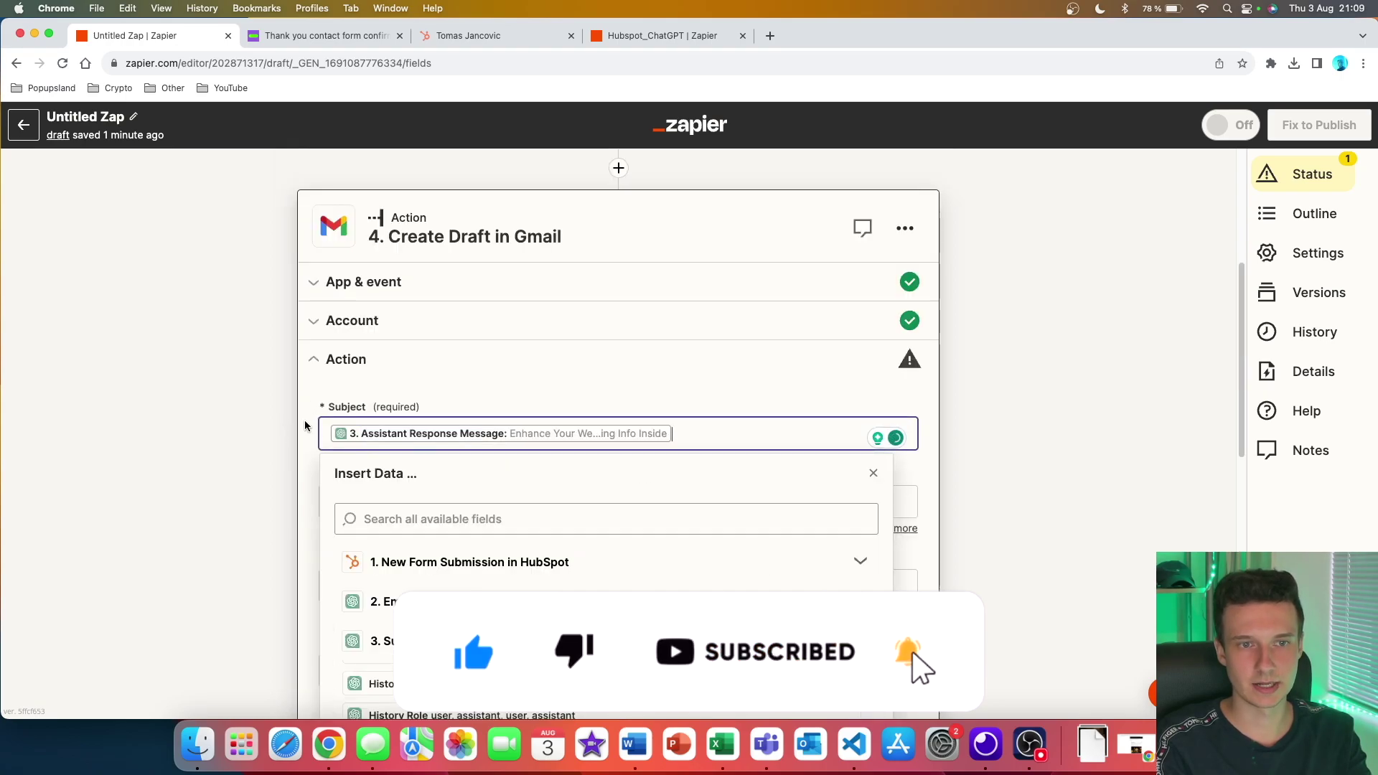
{"action": "left_click", "coordinate": [255, 470]}
Set the draft's To recipient to the Email value from the HubSpot form submission
{"action": "scroll", "coordinate": [409, 351], "scroll_direction": "down", "scroll_amount": 2}
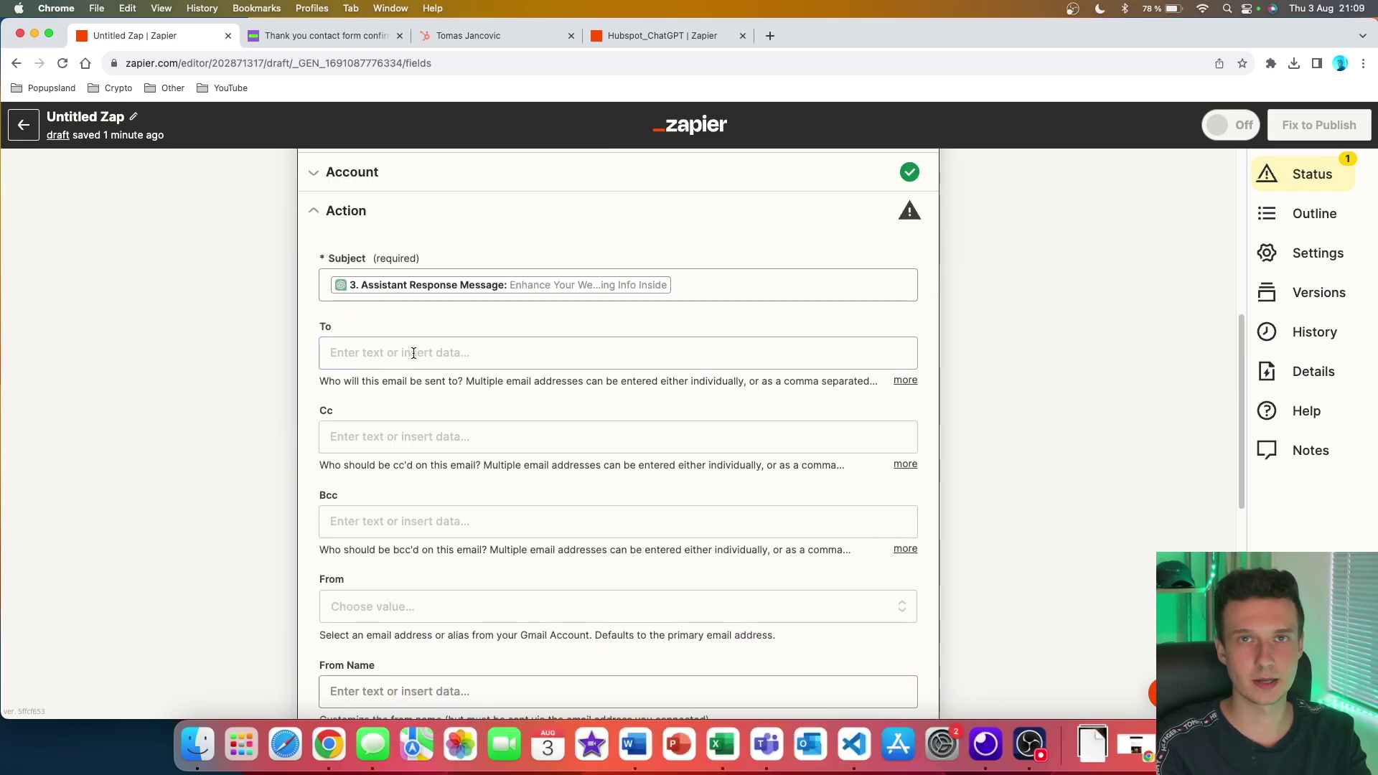
{"action": "left_click", "coordinate": [368, 353]}
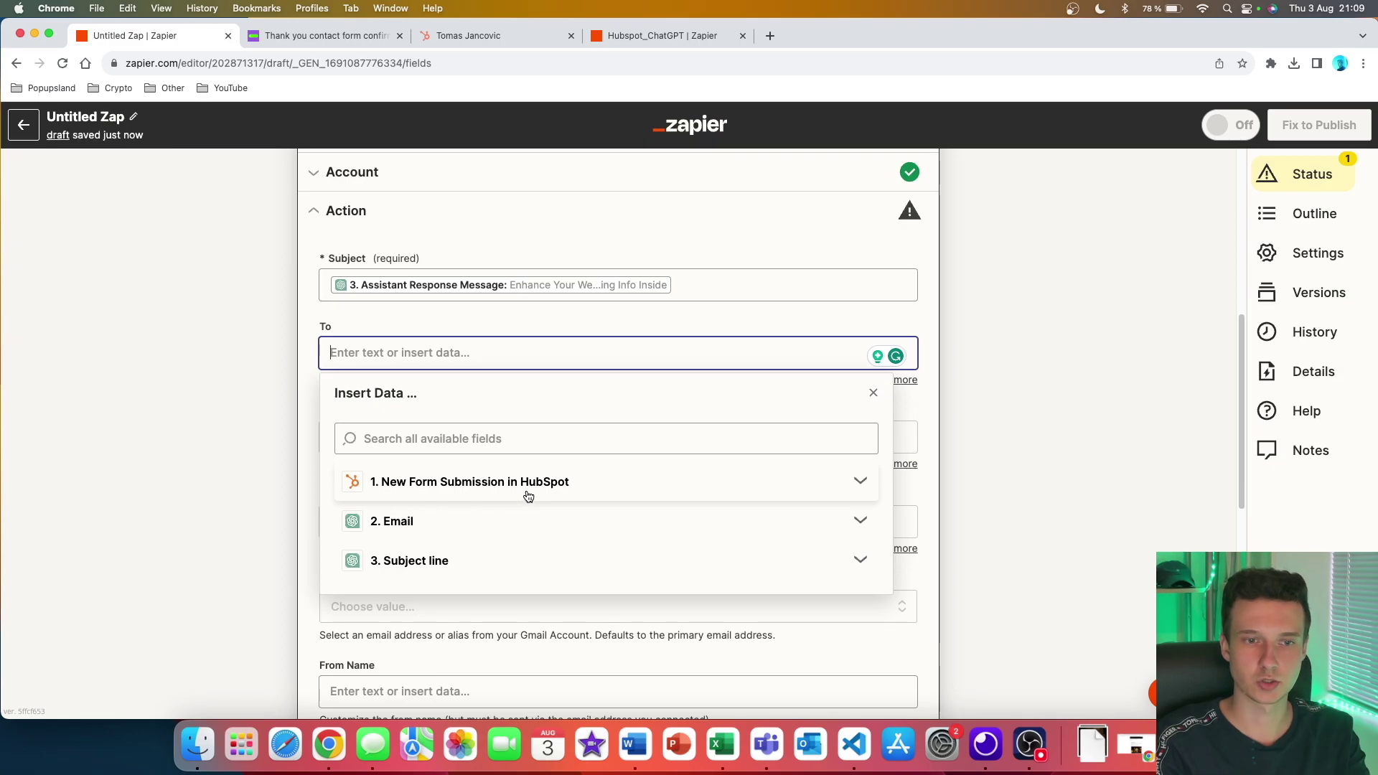
{"action": "left_click", "coordinate": [584, 488]}
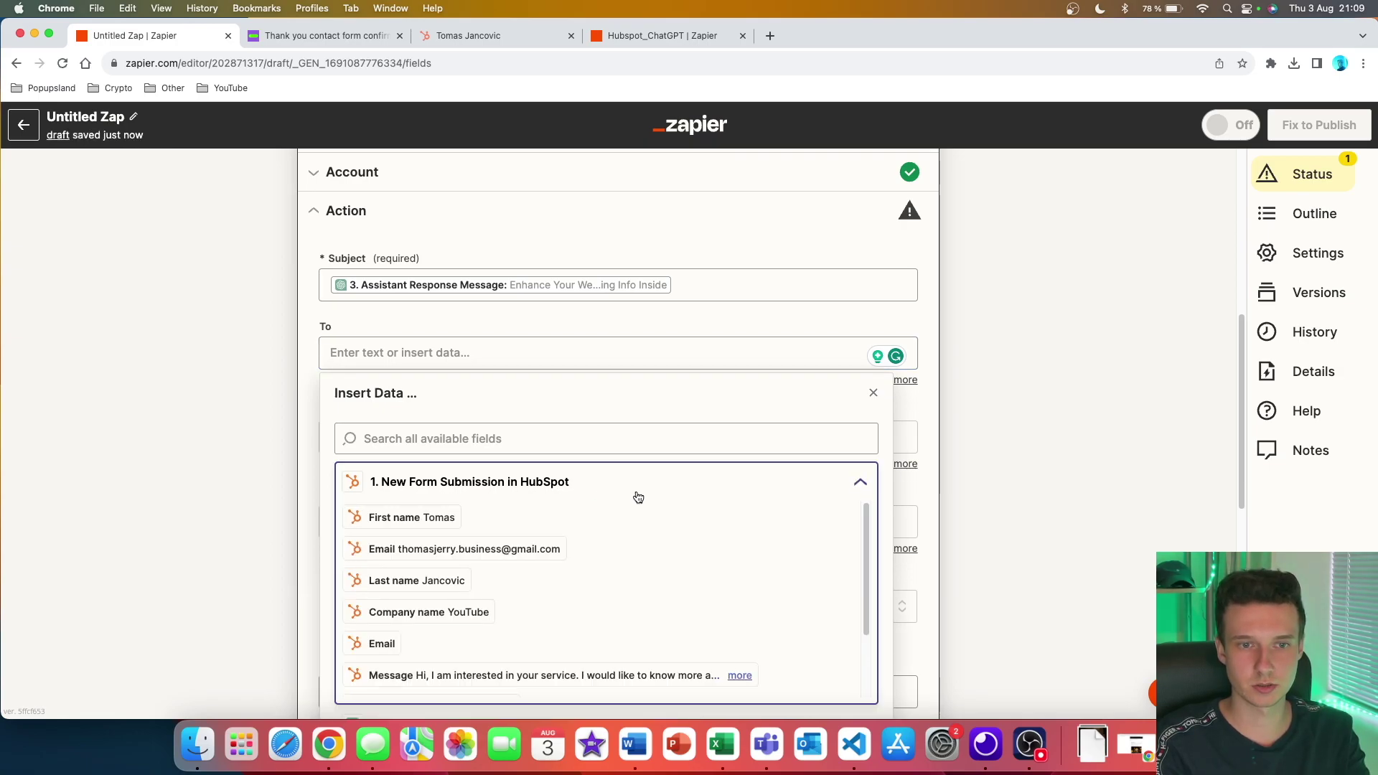
{"action": "left_click", "coordinate": [420, 547]}
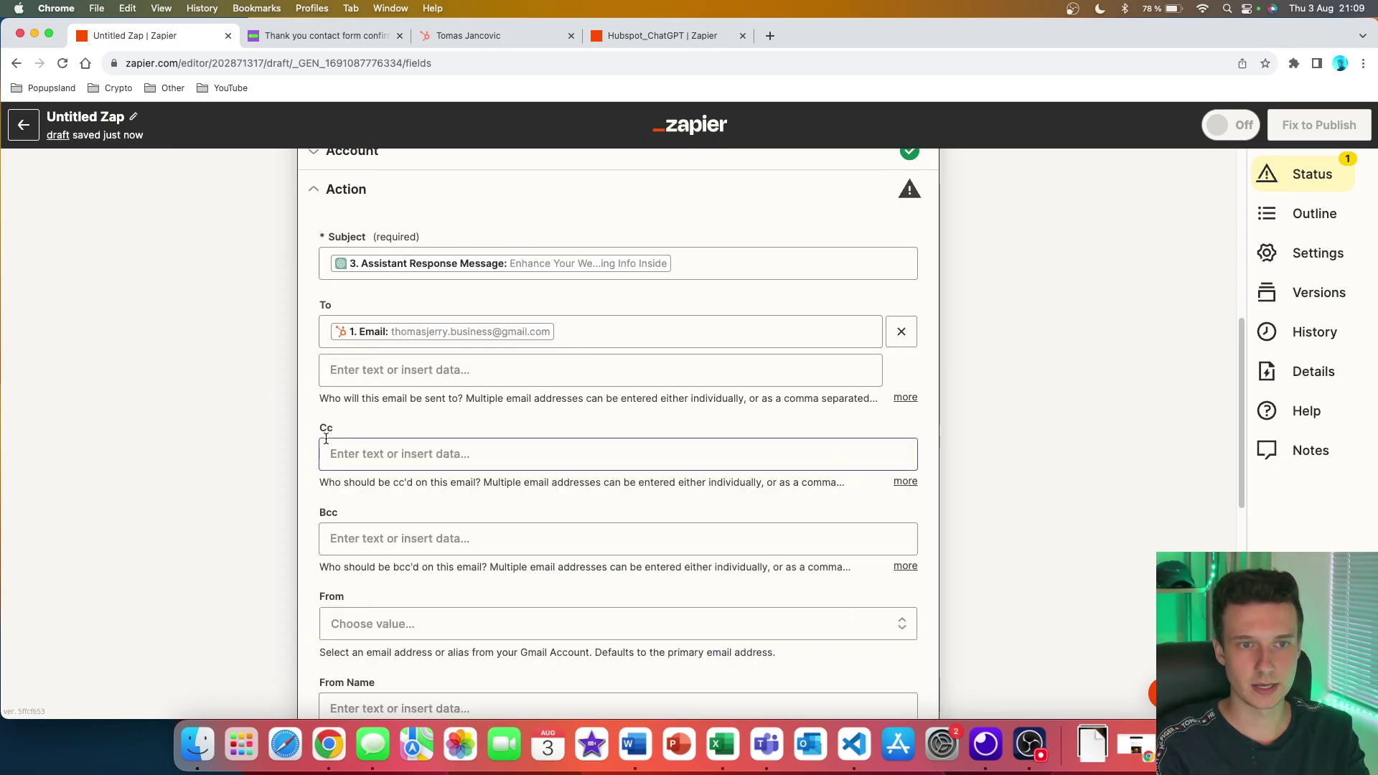
Leave Cc, Bcc and From empty and set the draft's From Name to "Popupsland"
{"action": "scroll", "coordinate": [346, 524], "scroll_direction": "down", "scroll_amount": 5}
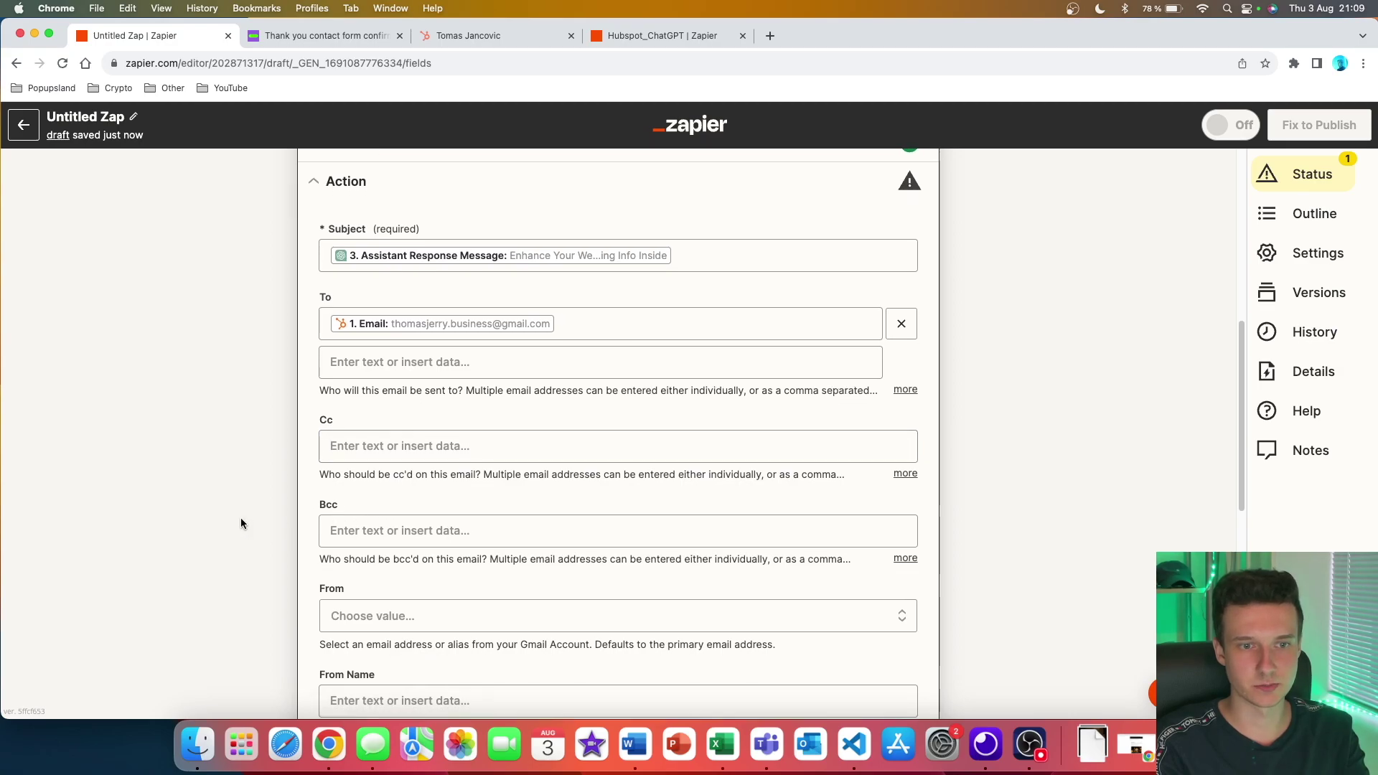
{"action": "left_click_drag", "start_coordinate": [595, 417], "coordinate": [773, 417]}
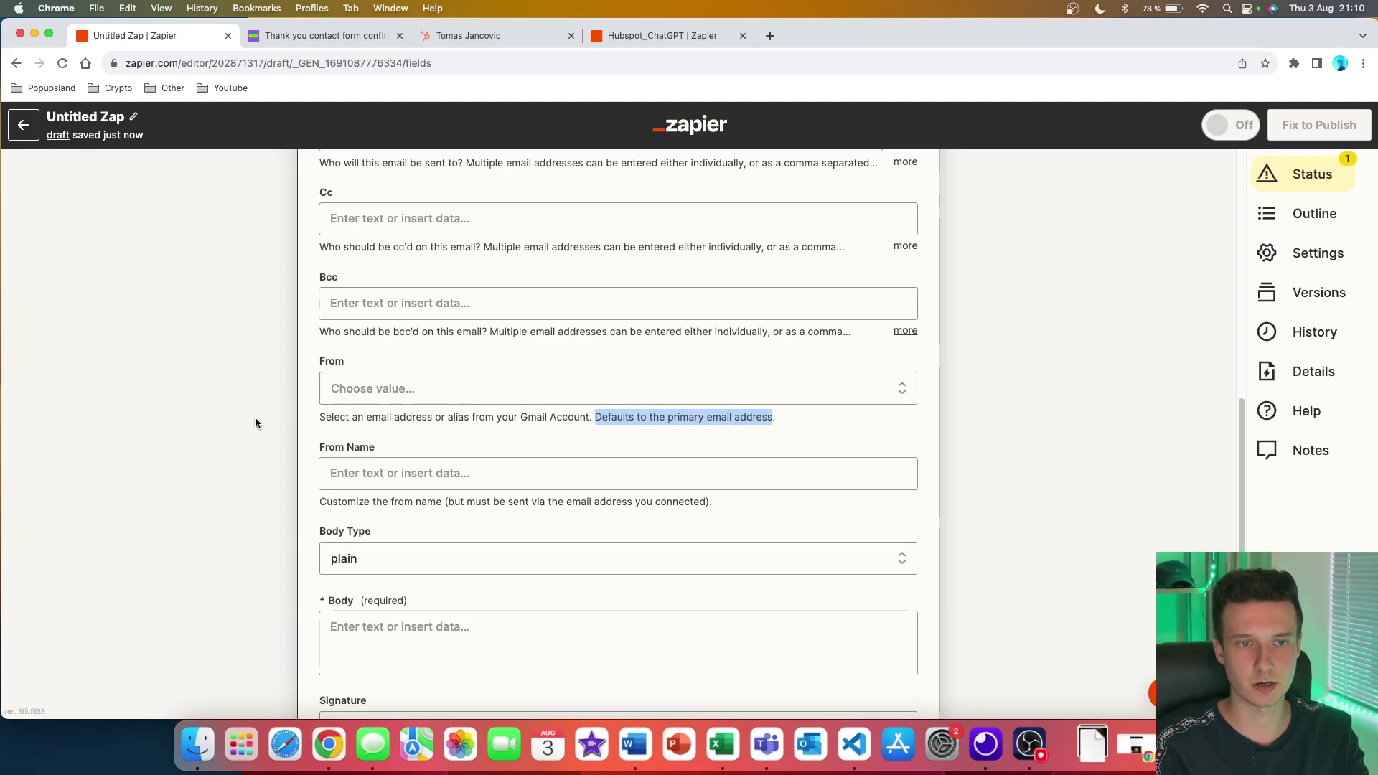
{"action": "left_click", "coordinate": [388, 471]}
{"action": "type", "text": "Popupsland"}
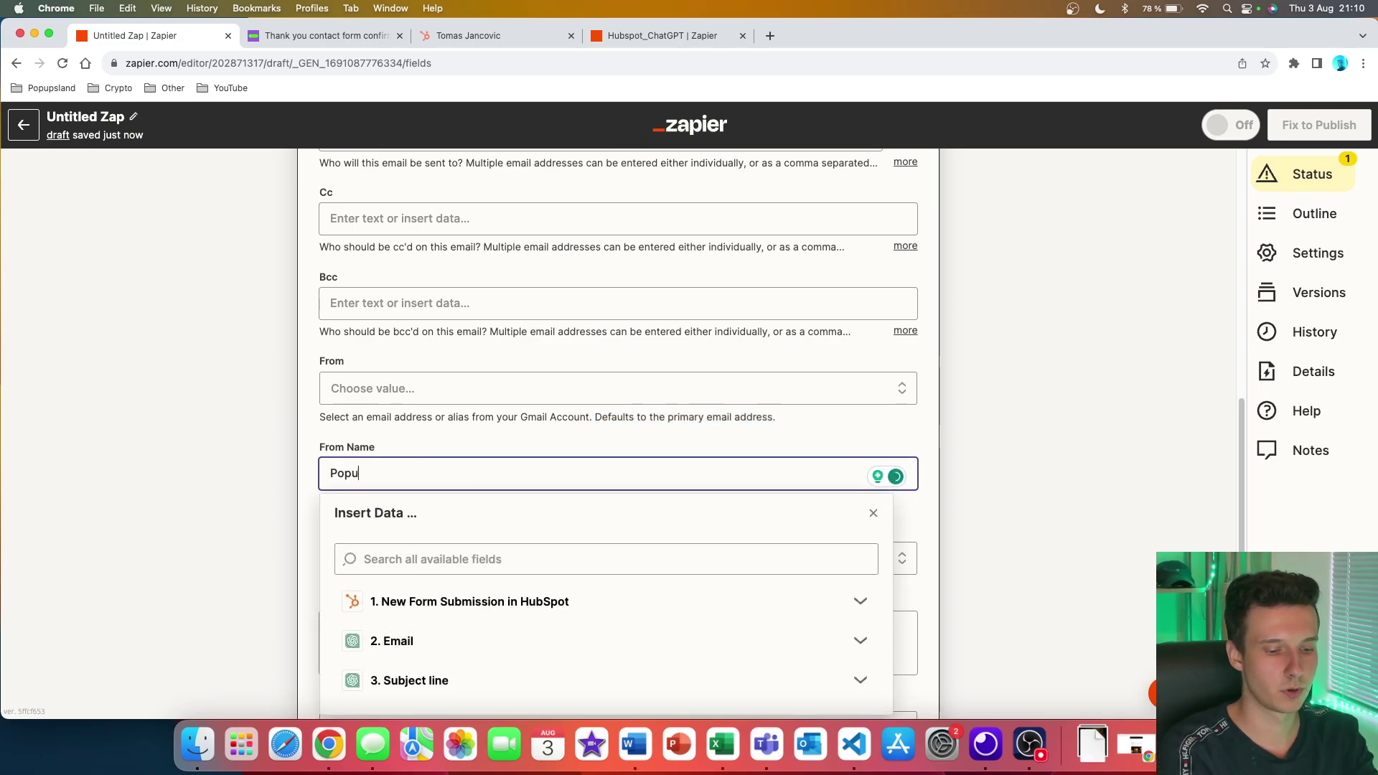
{"action": "left_click", "coordinate": [218, 480]}
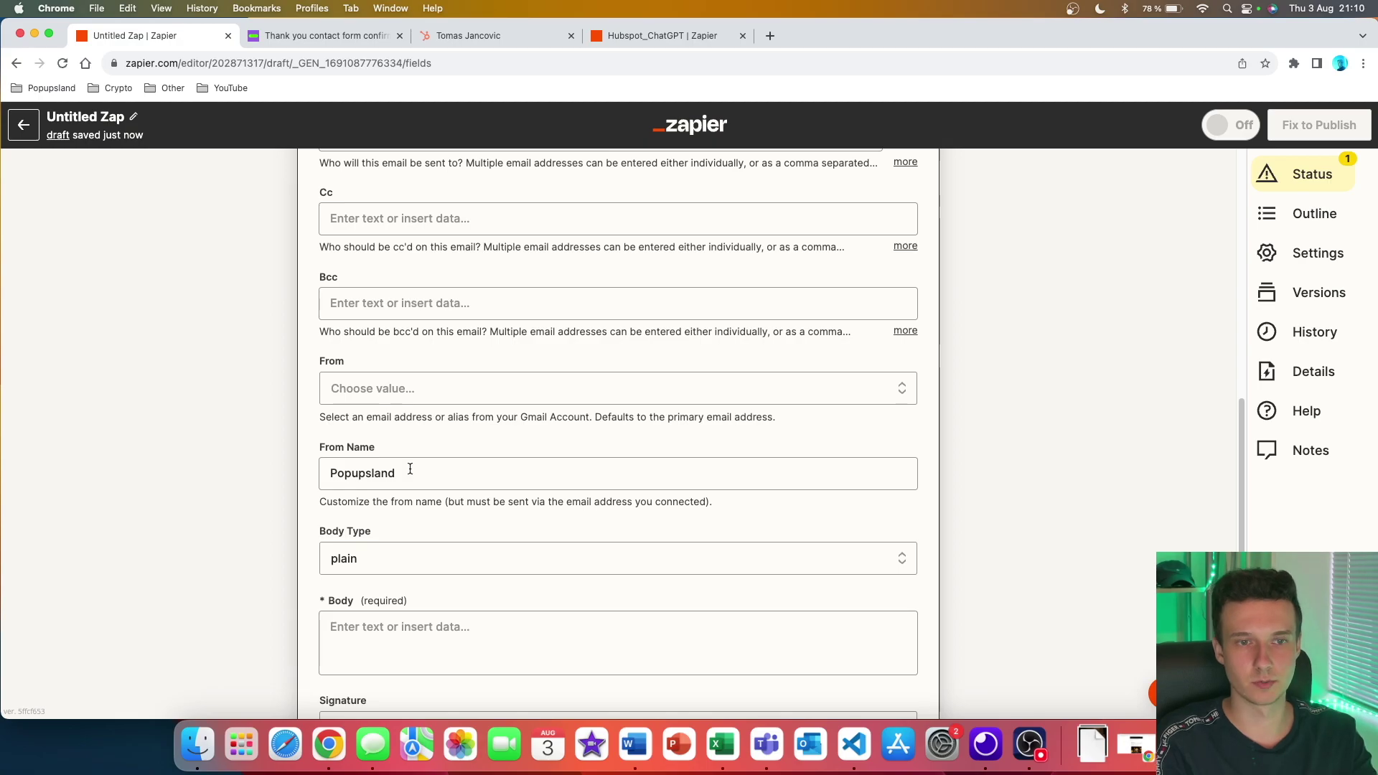
Check the full Assistant Response Message from the Email step and insert it as the draft's Body
{"action": "scroll", "coordinate": [360, 386], "scroll_direction": "down", "scroll_amount": 3}
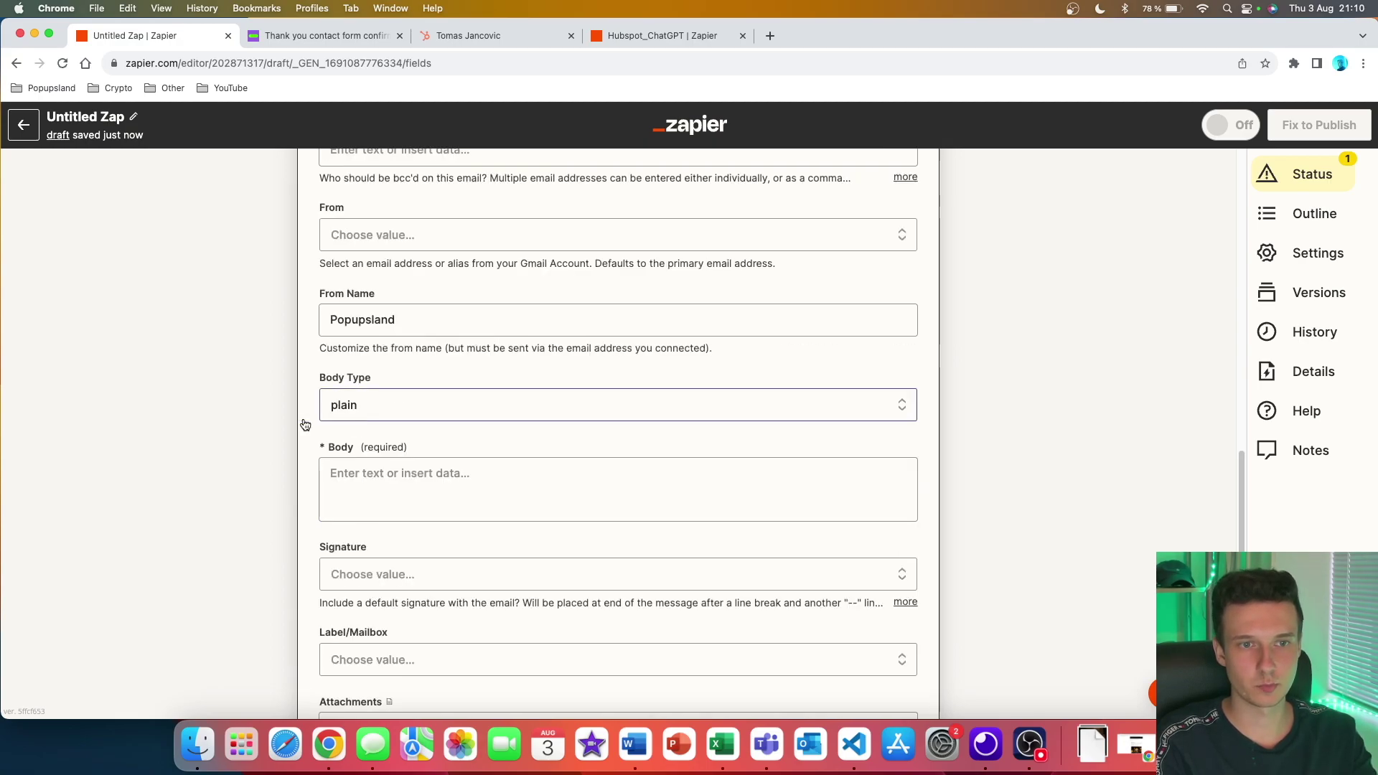
{"action": "scroll", "coordinate": [352, 402], "scroll_direction": "down", "scroll_amount": 2}
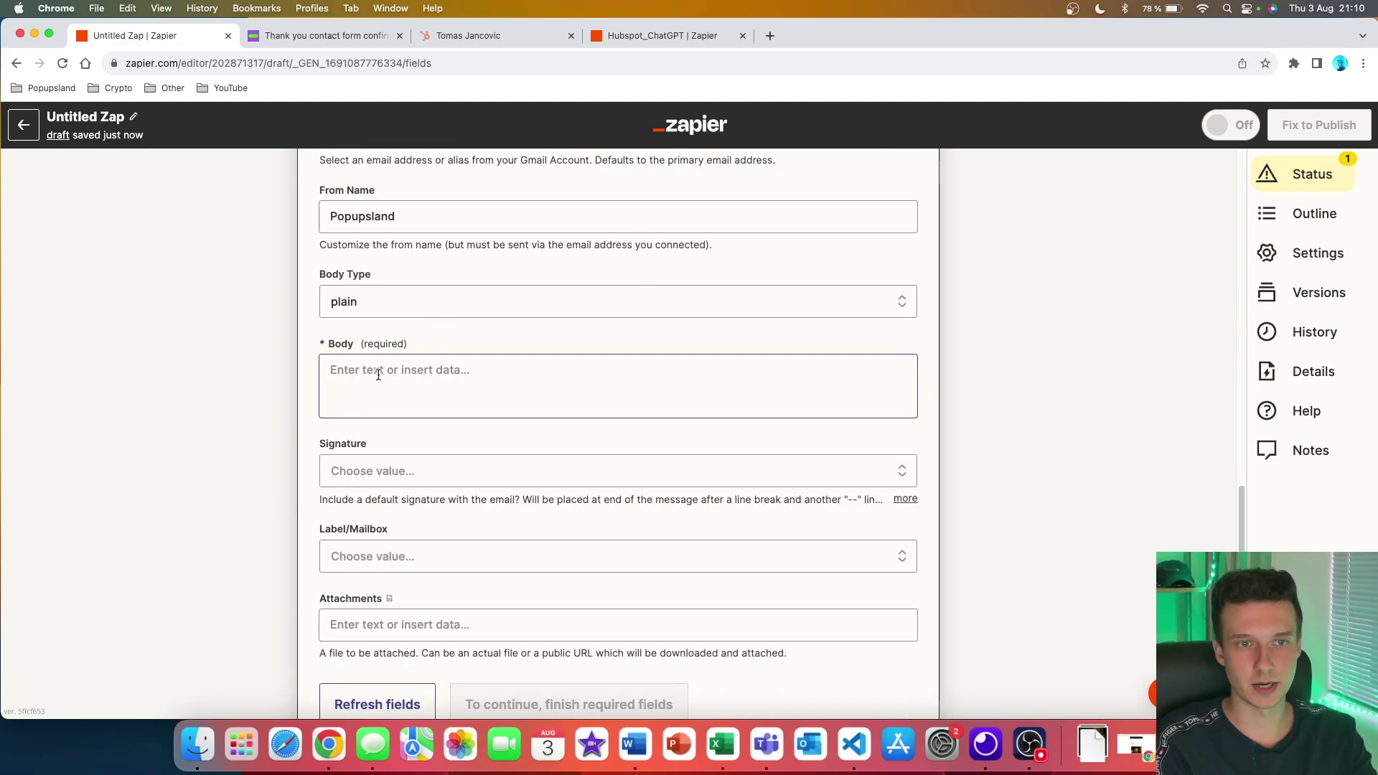
{"action": "left_click", "coordinate": [410, 372]}
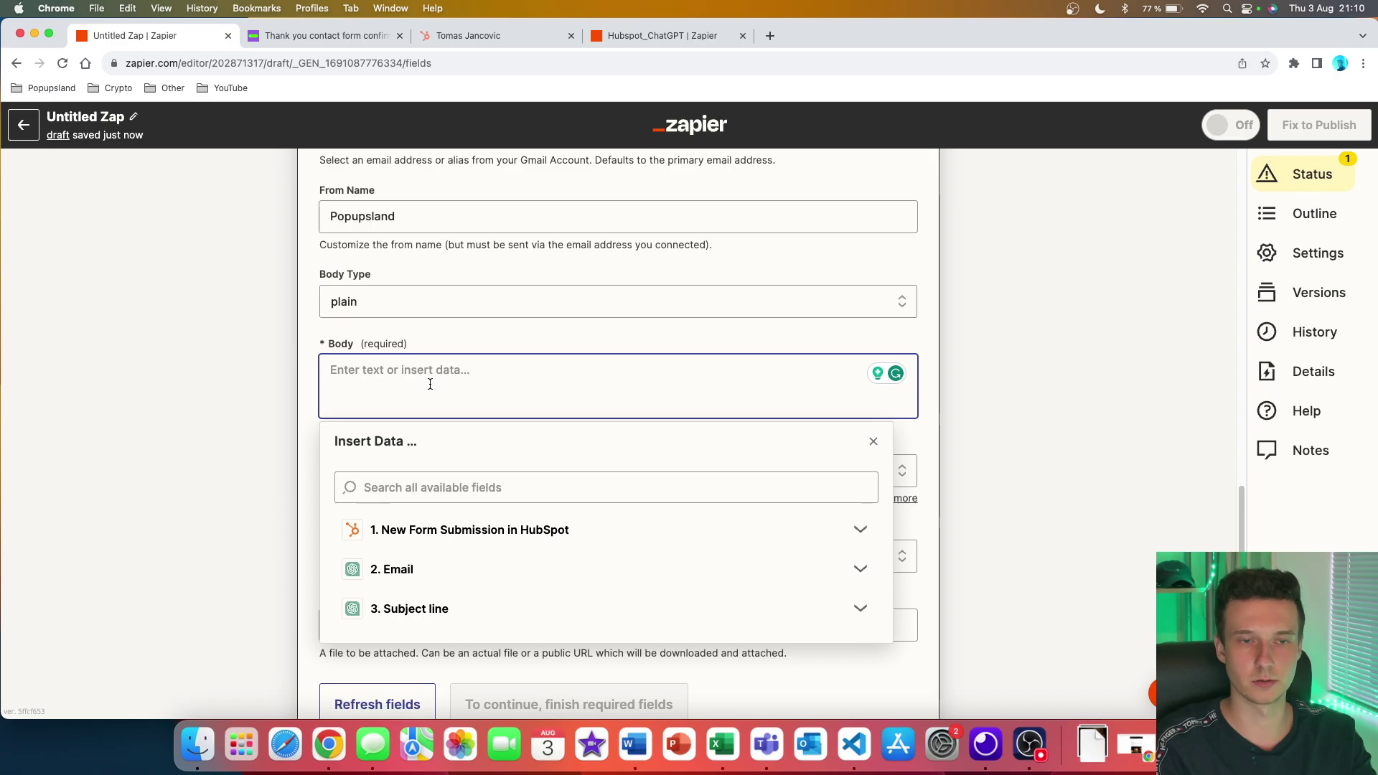
{"action": "left_click", "coordinate": [469, 571]}
{"action": "scroll", "coordinate": [633, 528], "scroll_direction": "down", "scroll_amount": 5}
{"action": "scroll", "coordinate": [632, 527], "scroll_direction": "down", "scroll_amount": 5}
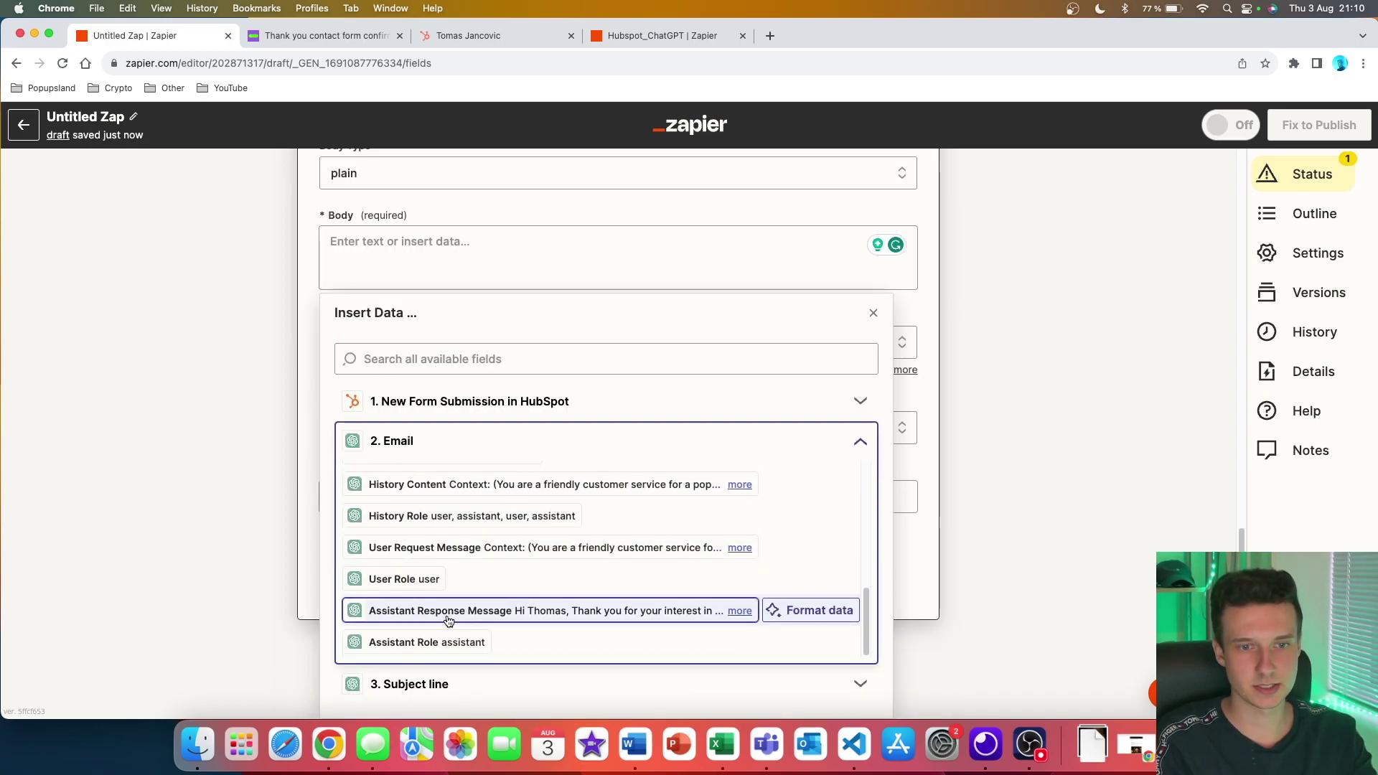
{"action": "left_click", "coordinate": [738, 610]}
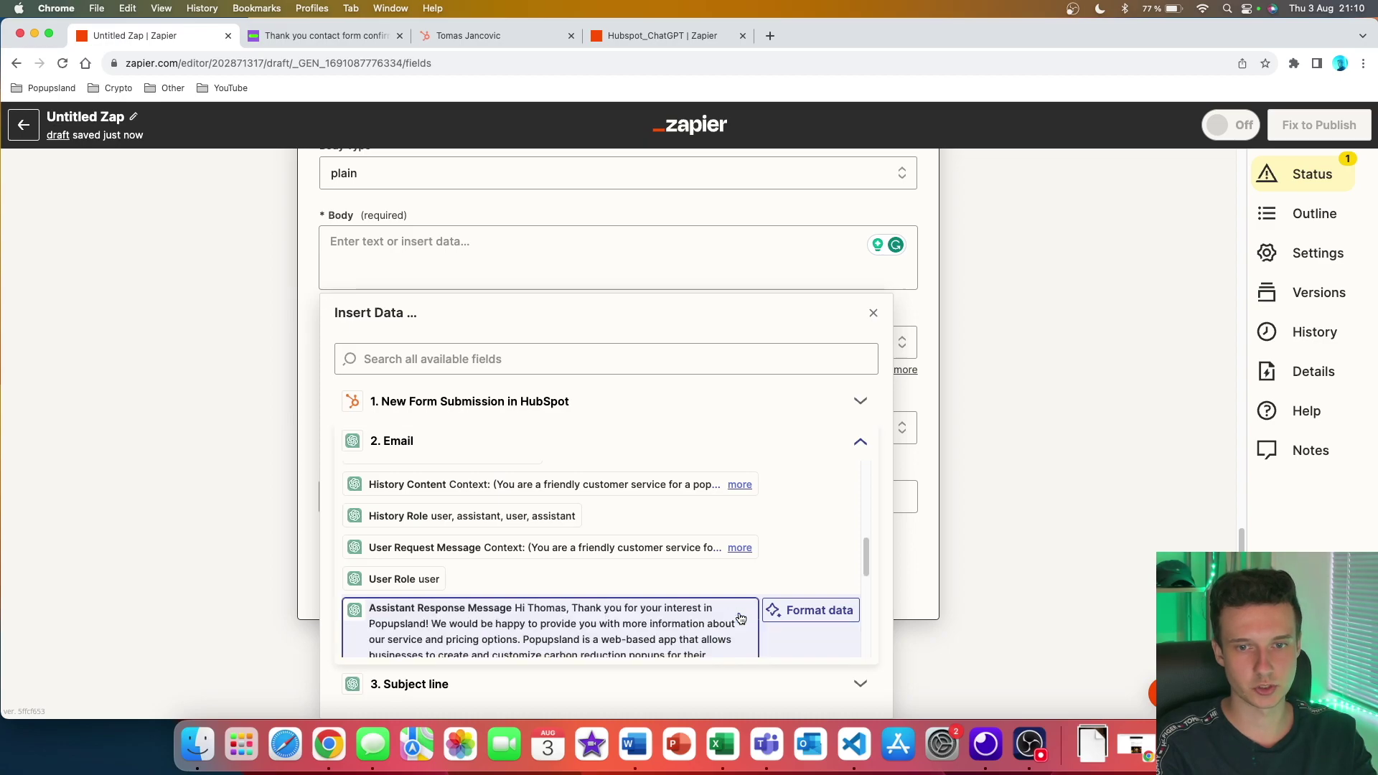
{"action": "scroll", "coordinate": [733, 545], "scroll_direction": "down", "scroll_amount": 3}
{"action": "scroll", "coordinate": [733, 509], "scroll_direction": "down", "scroll_amount": 3}
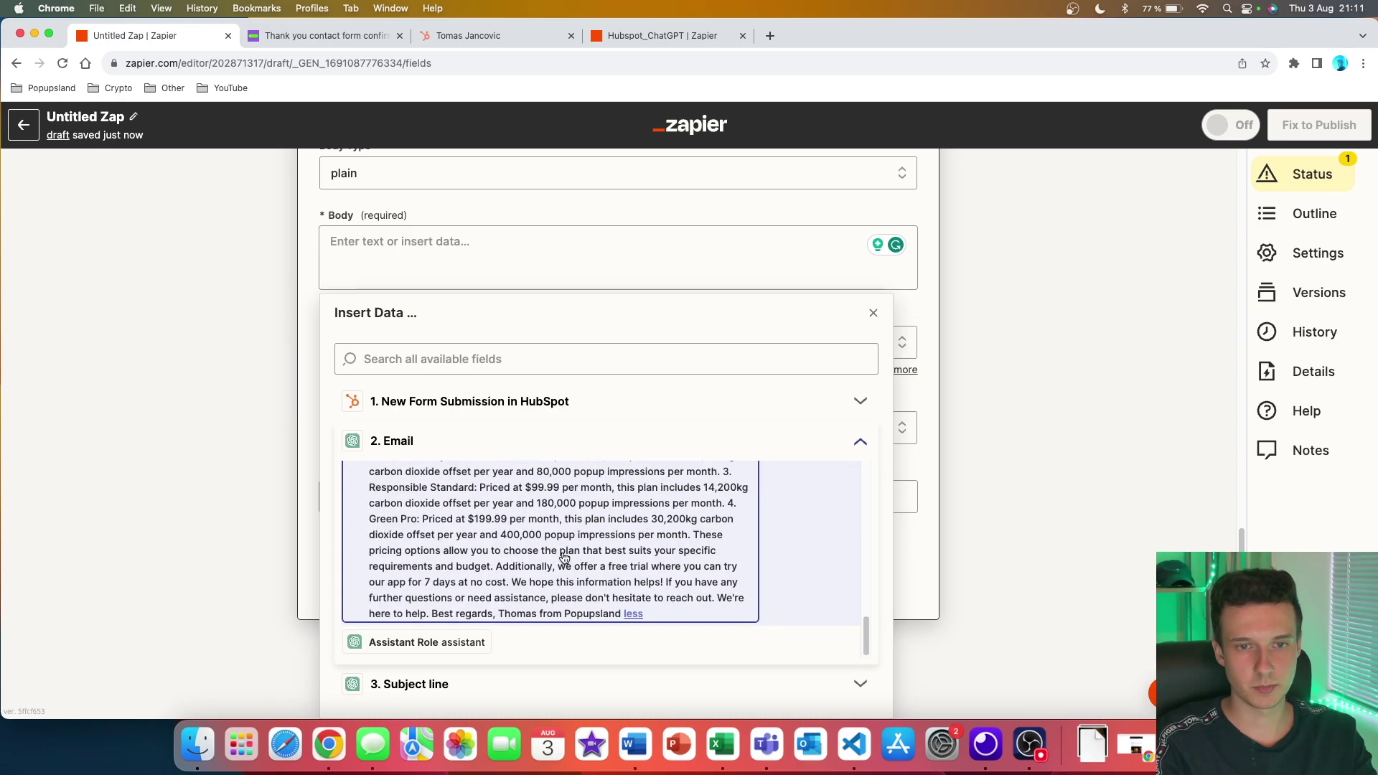
{"action": "left_click", "coordinate": [545, 548]}
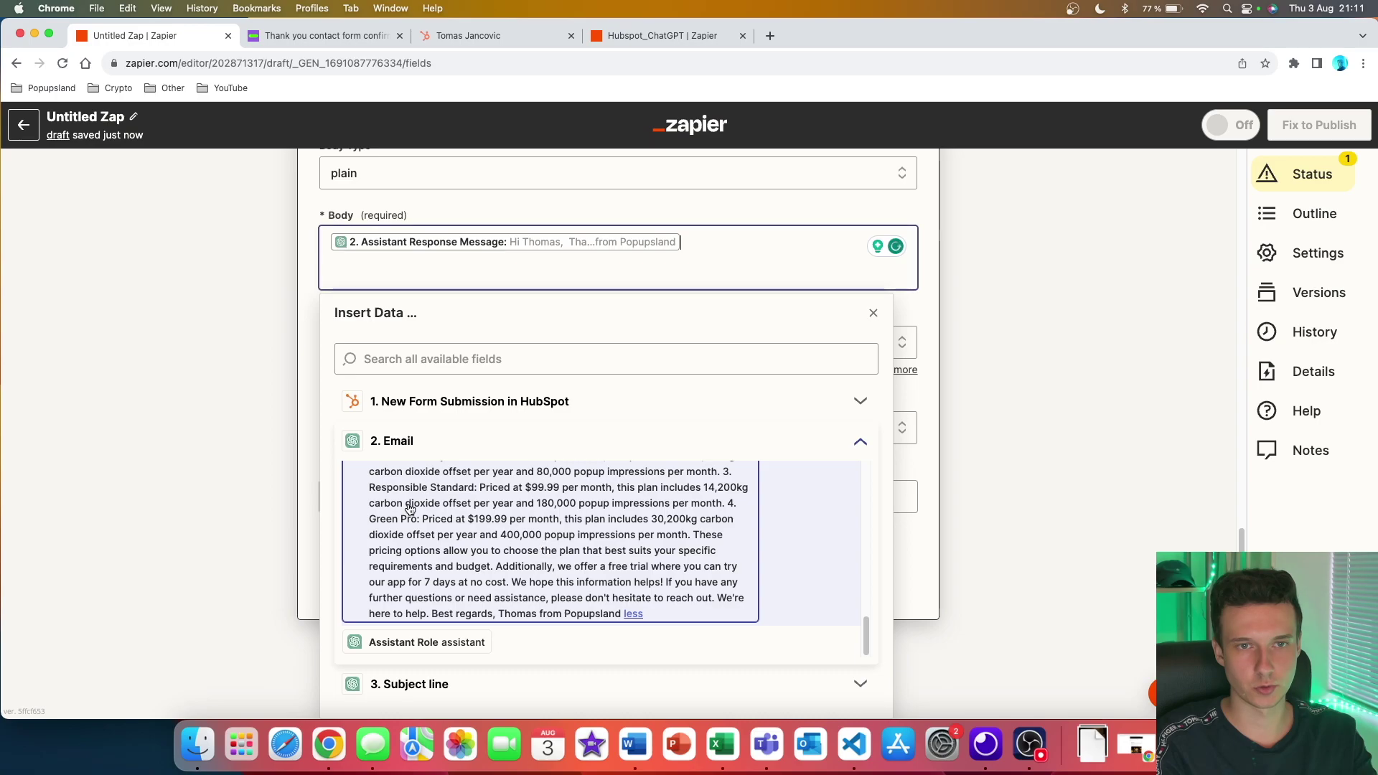
{"action": "left_click", "coordinate": [152, 415]}
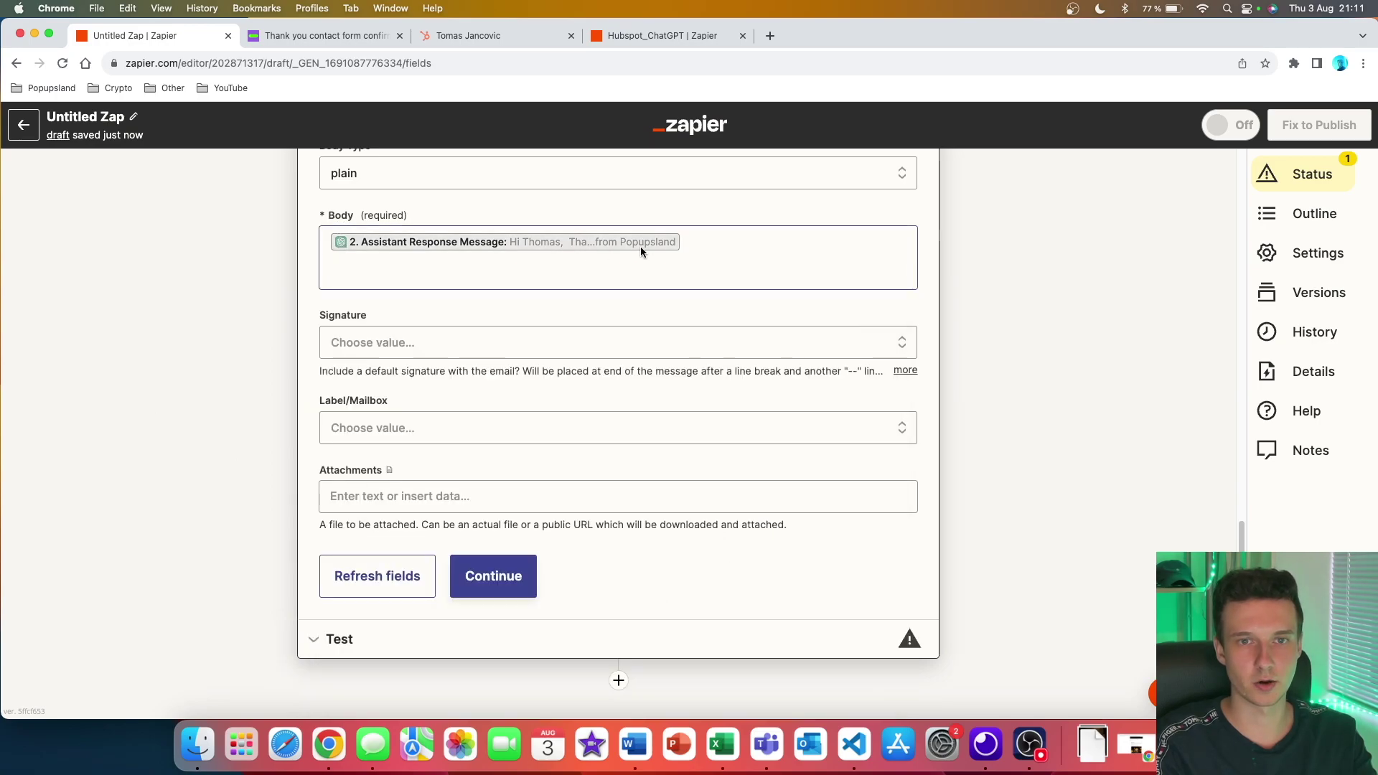
Check the Signature field's predefined and custom options, leaving the draft's signature empty
{"action": "left_click", "coordinate": [355, 340]}
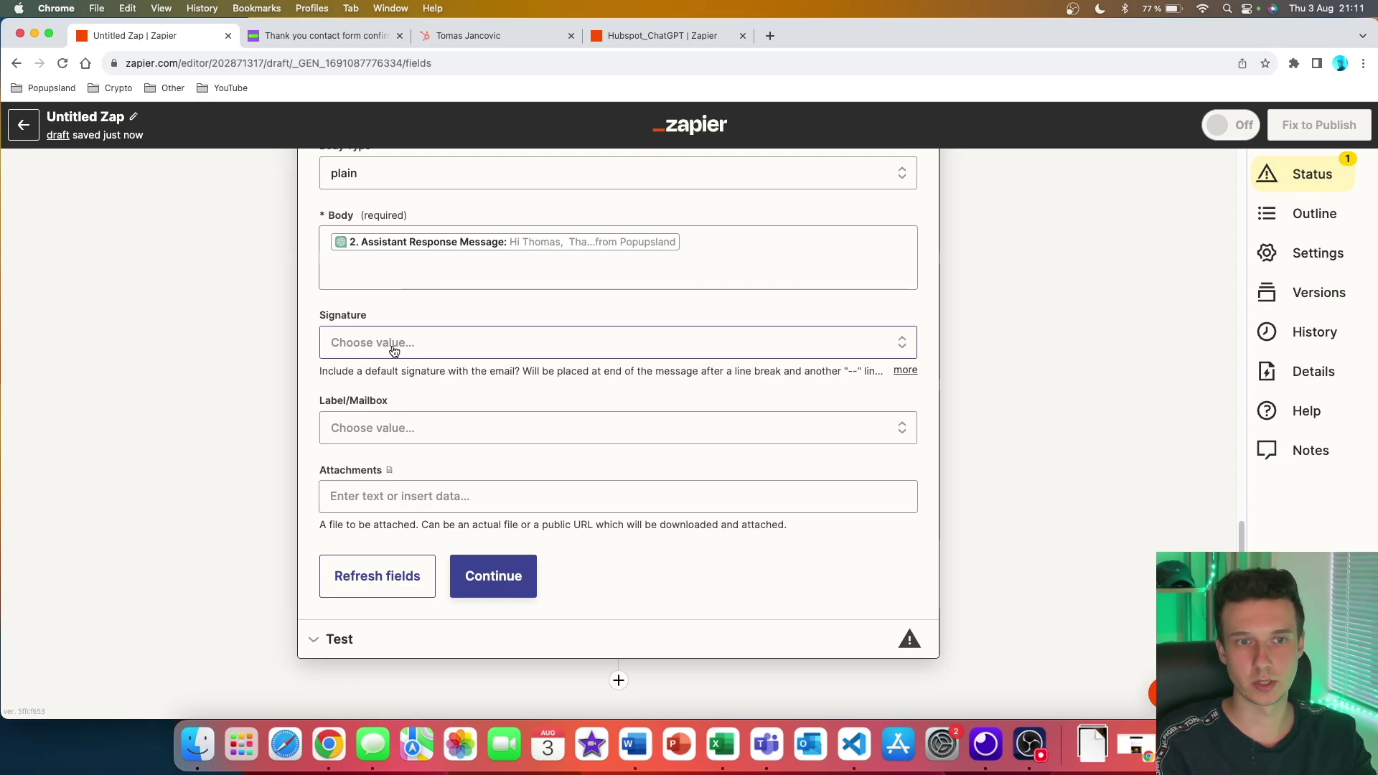
{"action": "scroll", "coordinate": [308, 342], "scroll_direction": "up", "scroll_amount": 1}
{"action": "left_click", "coordinate": [366, 367]}
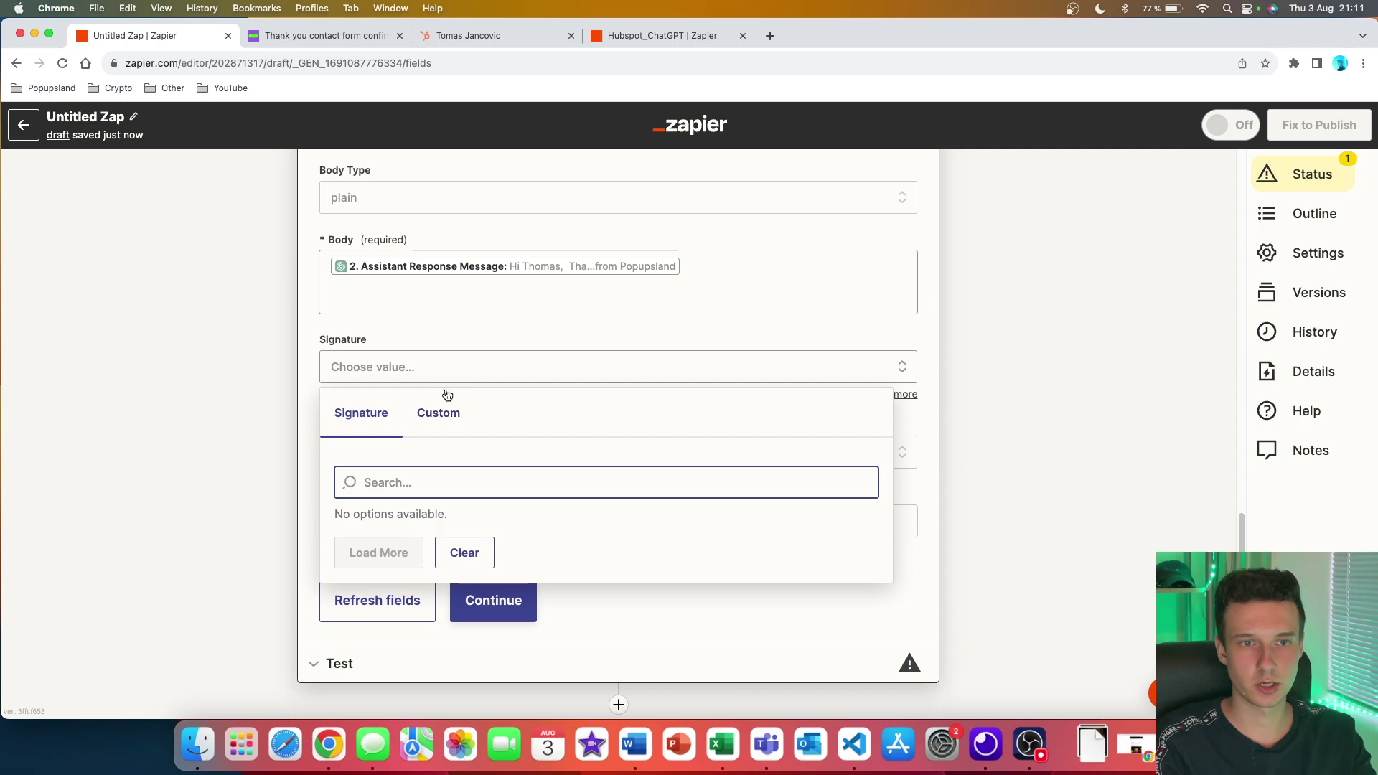
{"action": "left_click", "coordinate": [444, 420]}
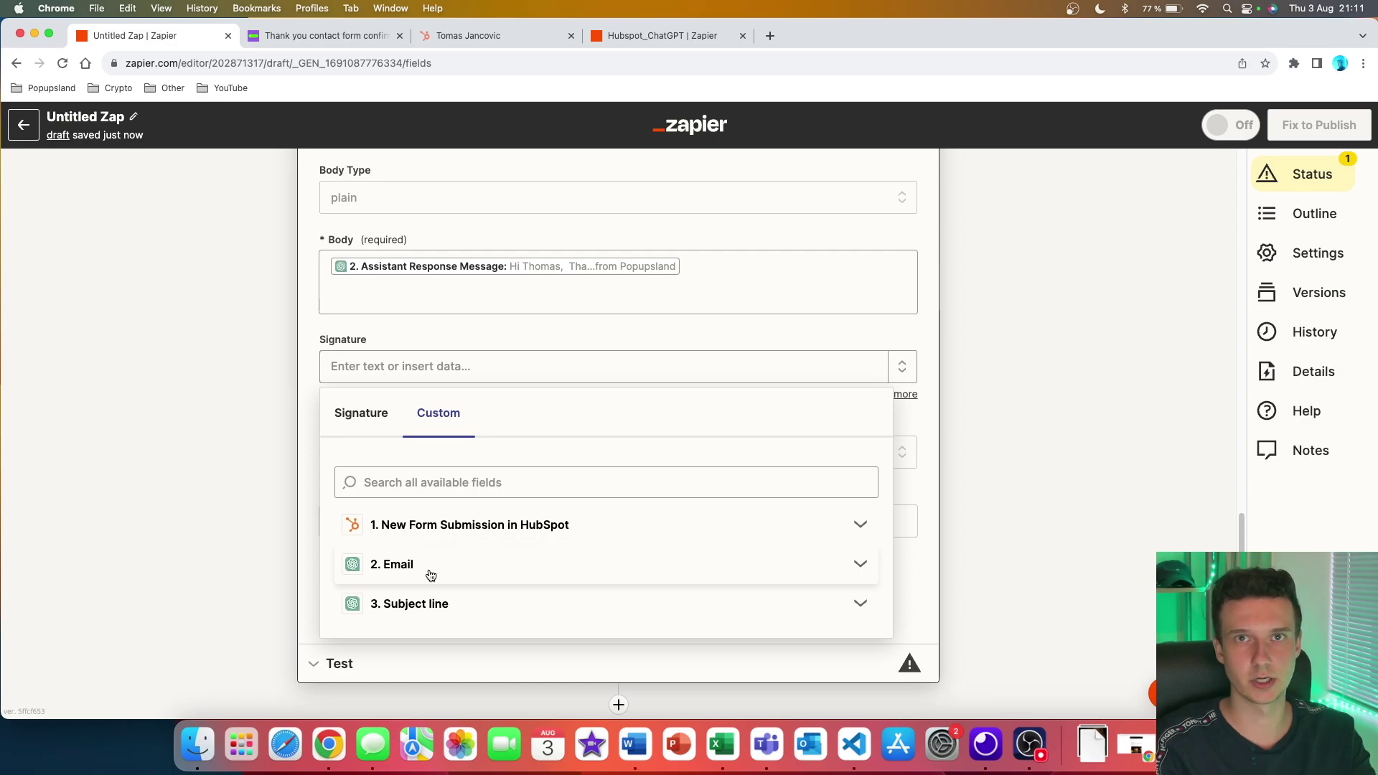
{"action": "left_click", "coordinate": [308, 419]}
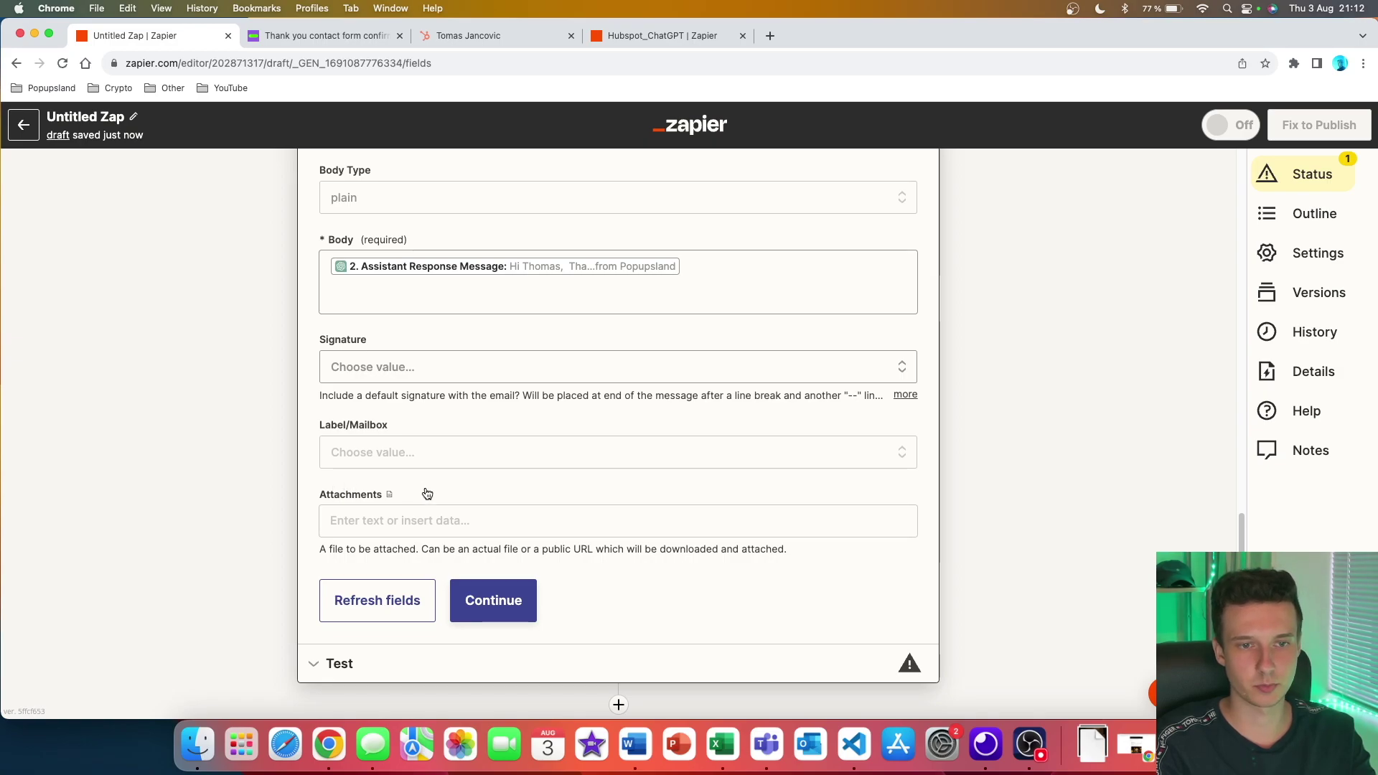
Continue to the draft's test, review the data for Gmail and run the Create Draft test
{"action": "left_click", "coordinate": [523, 613]}
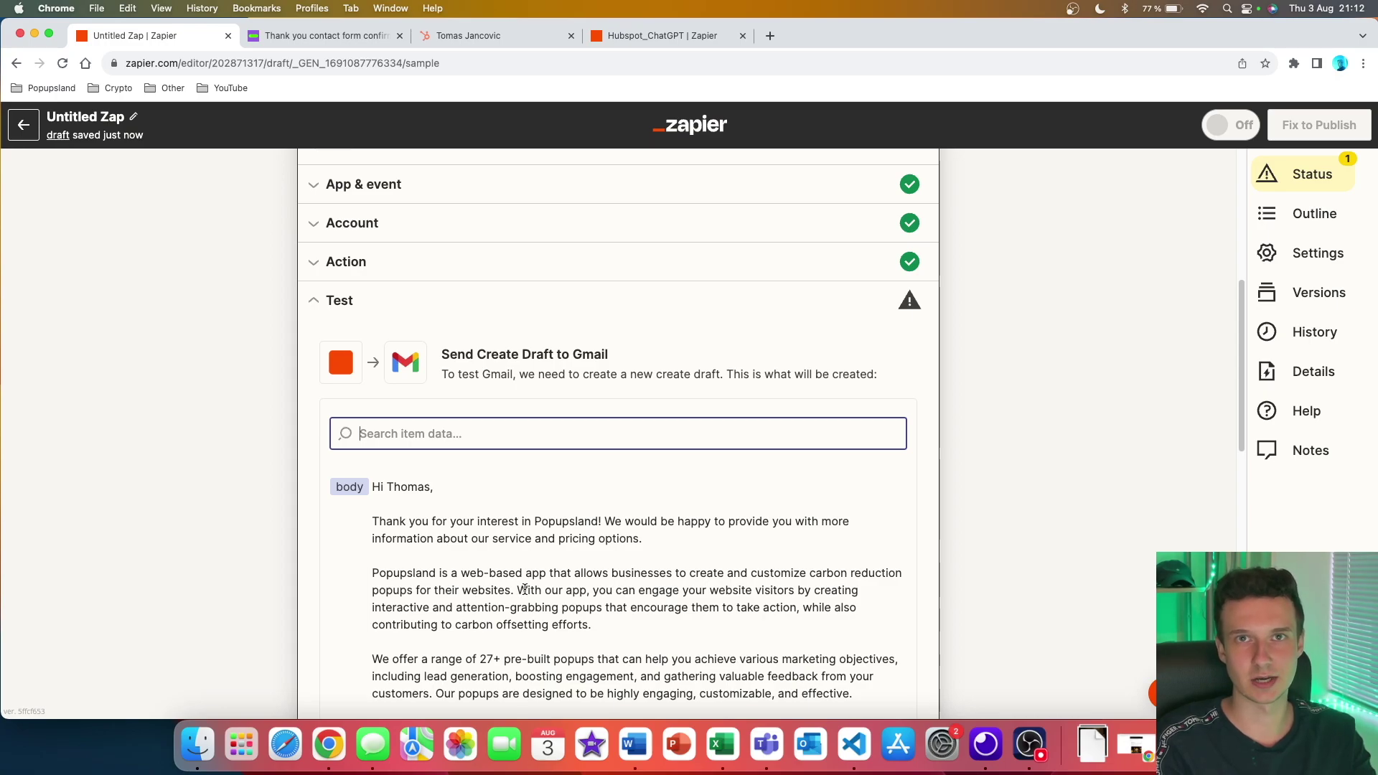
{"action": "scroll", "coordinate": [524, 589], "scroll_direction": "down", "scroll_amount": 10}
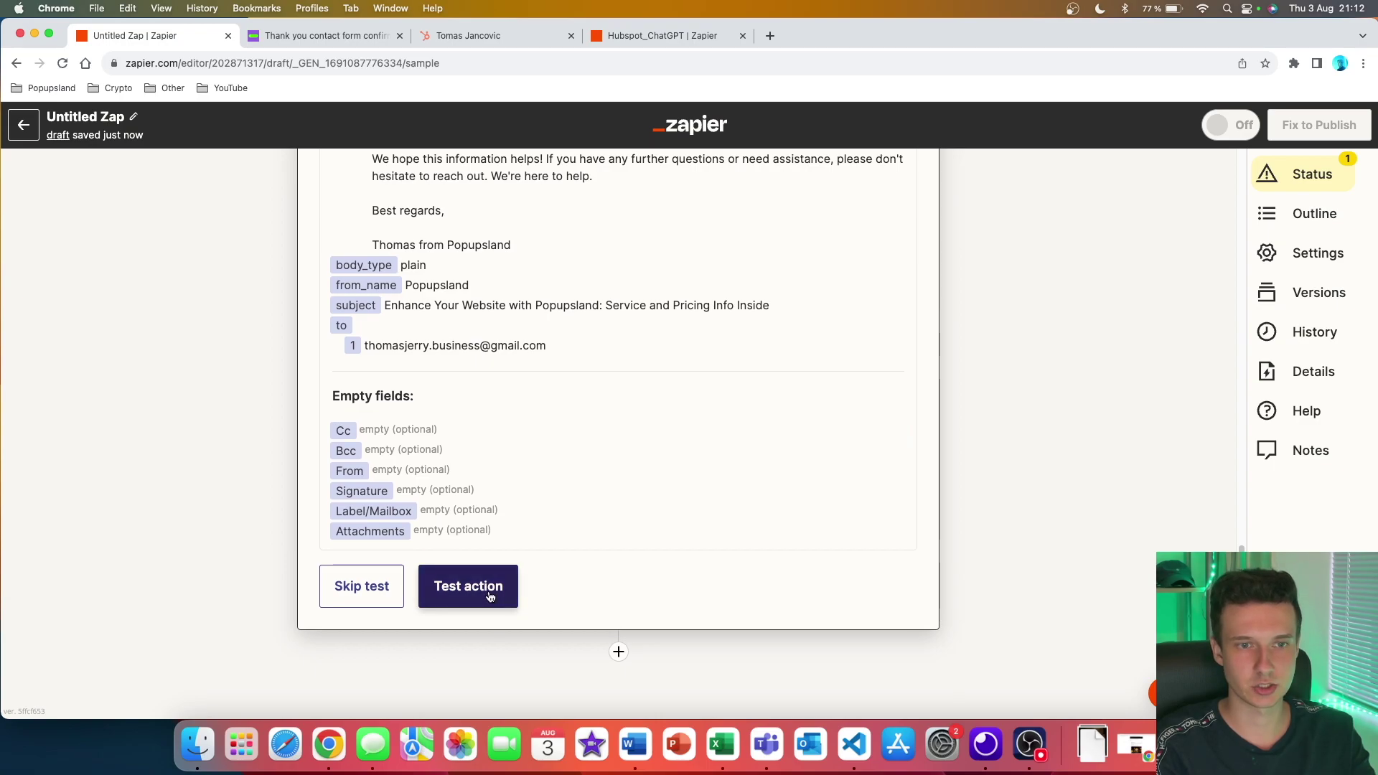
{"action": "left_click", "coordinate": [490, 596]}
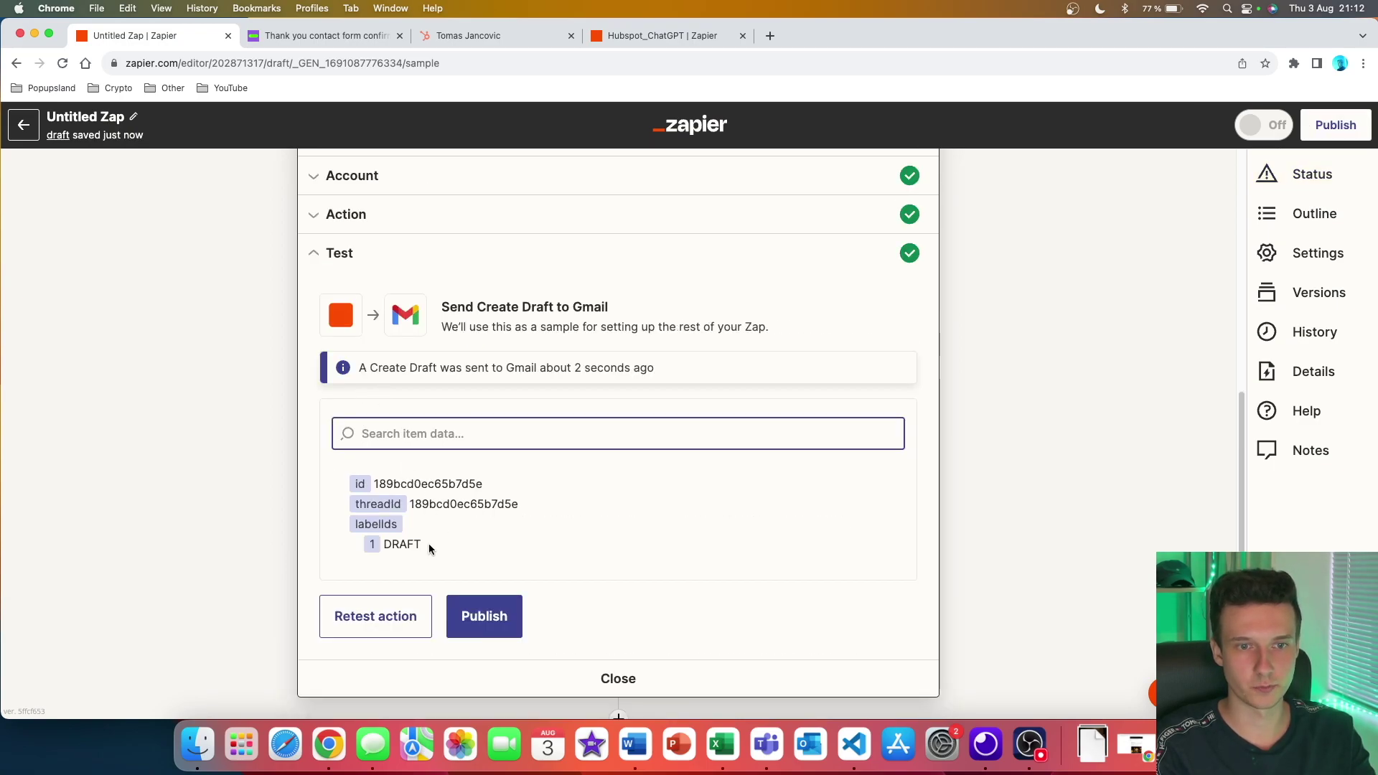
{"action": "left_click_drag", "start_coordinate": [425, 544], "coordinate": [384, 544]}
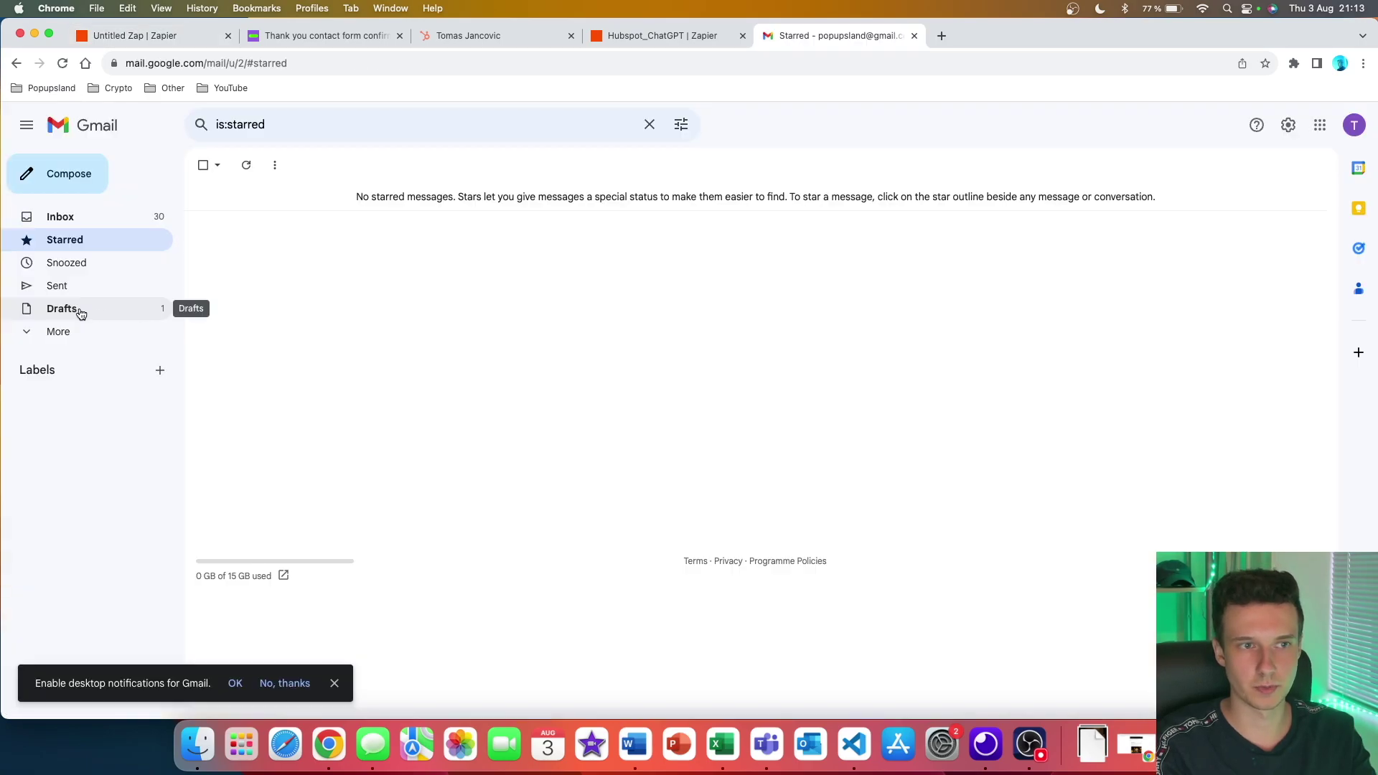
In Gmail, open the test message from Drafts and review its recipient, subject and body down to the sign-off
{"action": "left_click", "coordinate": [79, 308]}
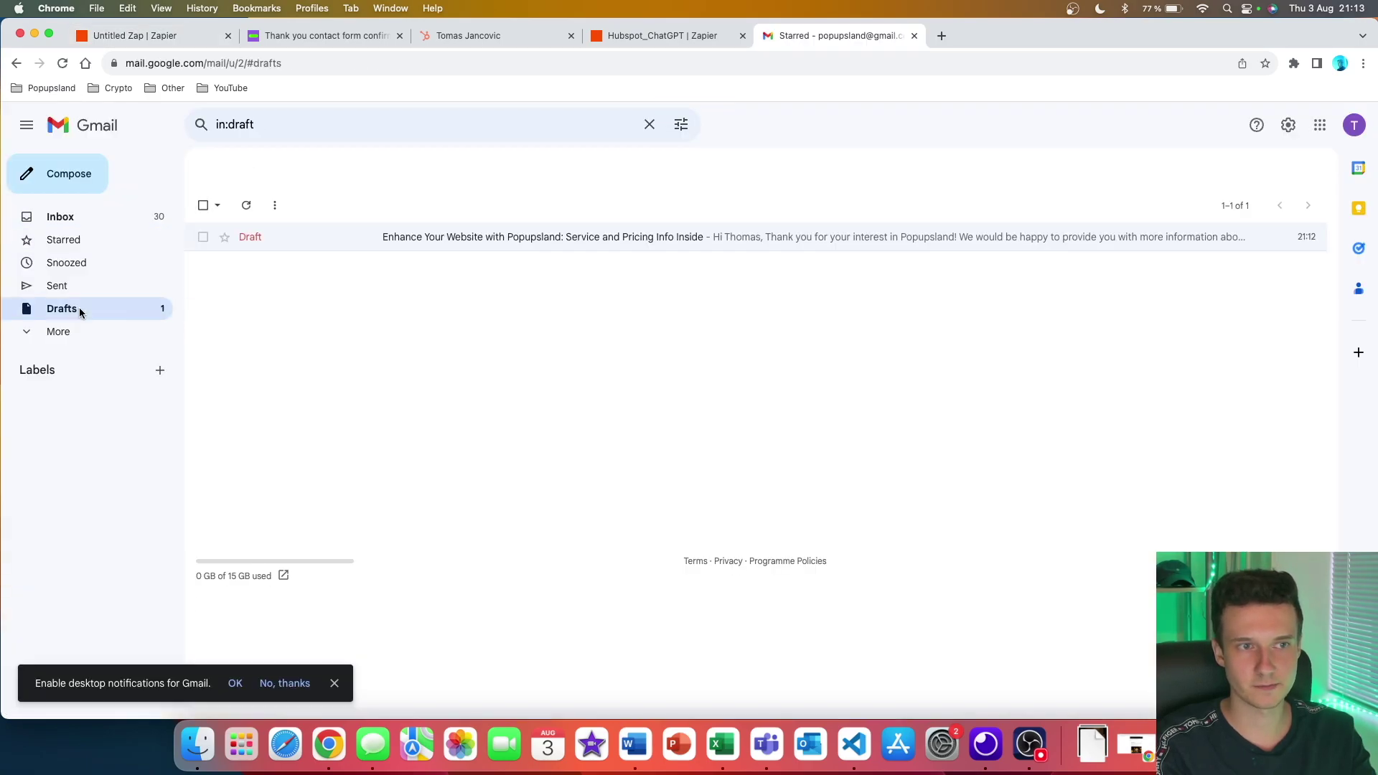
{"action": "left_click", "coordinate": [311, 237]}
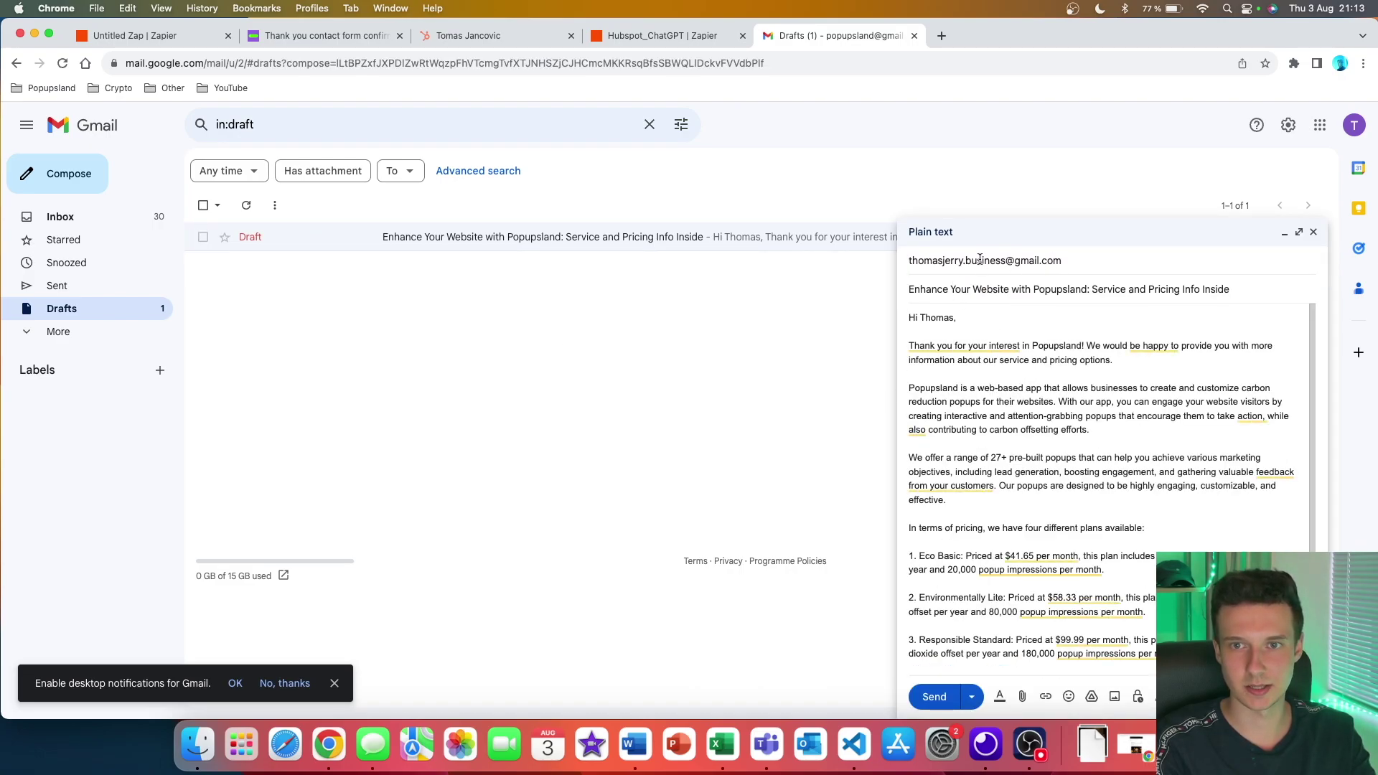
{"action": "double_click", "coordinate": [990, 290]}
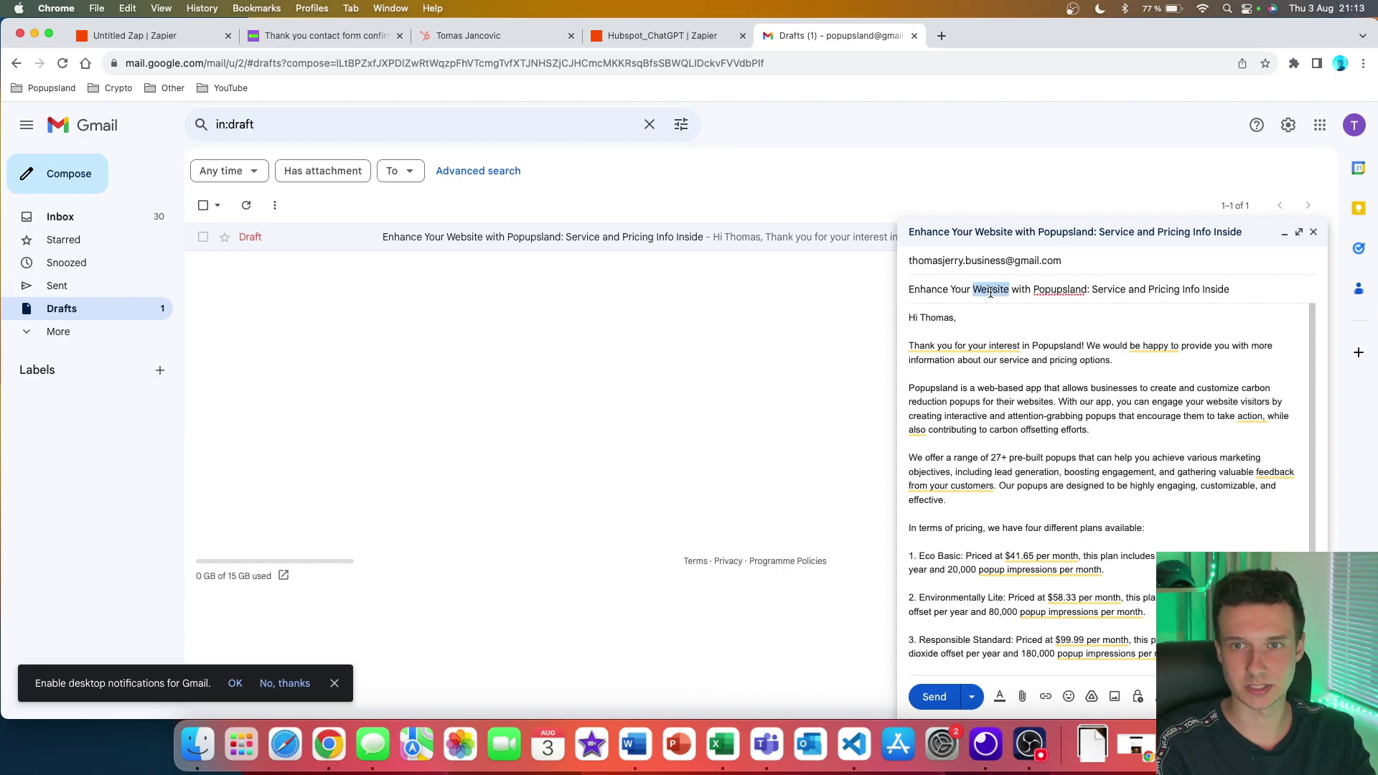
{"action": "left_click", "coordinate": [990, 319]}
{"action": "left_click_drag", "start_coordinate": [921, 320], "coordinate": [1064, 572]}
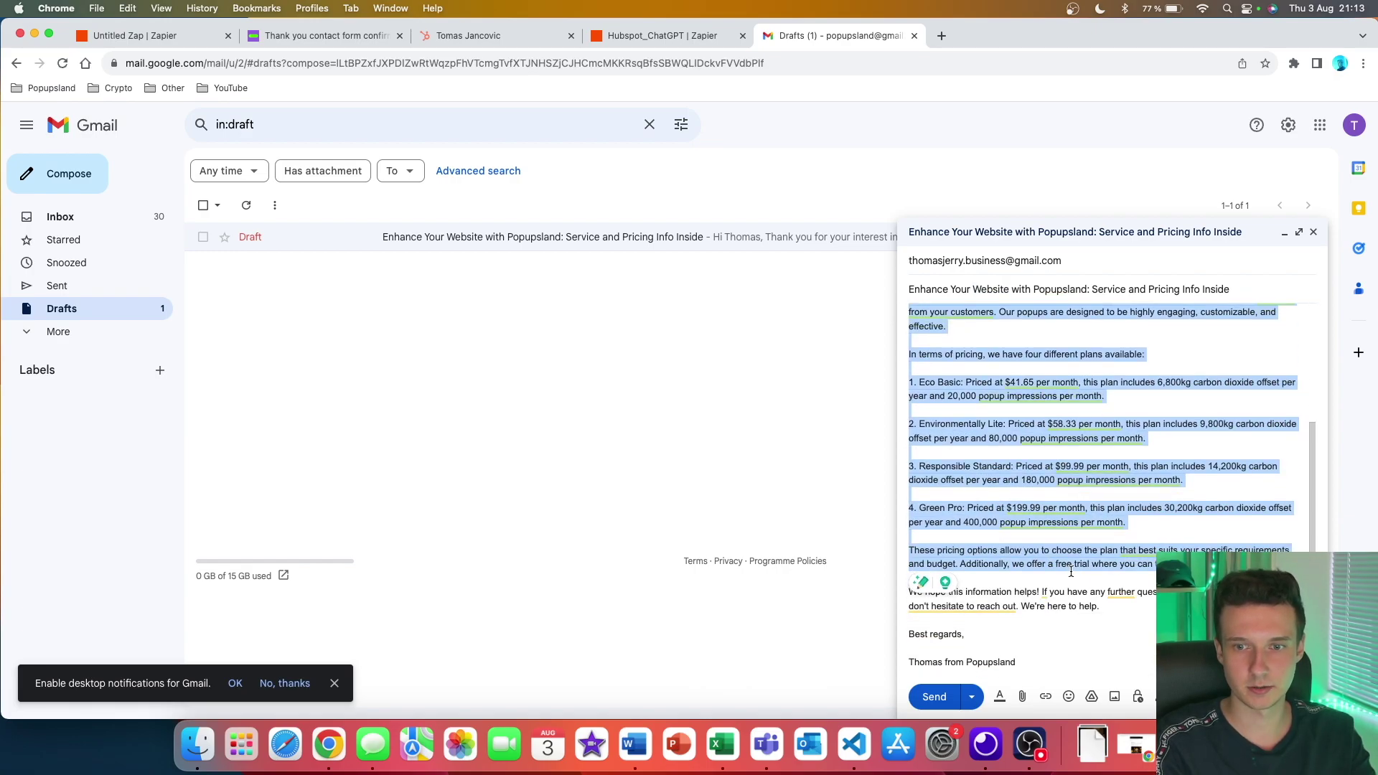
{"action": "left_click_drag", "start_coordinate": [1016, 662], "coordinate": [909, 633]}
{"action": "scroll", "coordinate": [1090, 459], "scroll_direction": "up", "scroll_amount": 3}
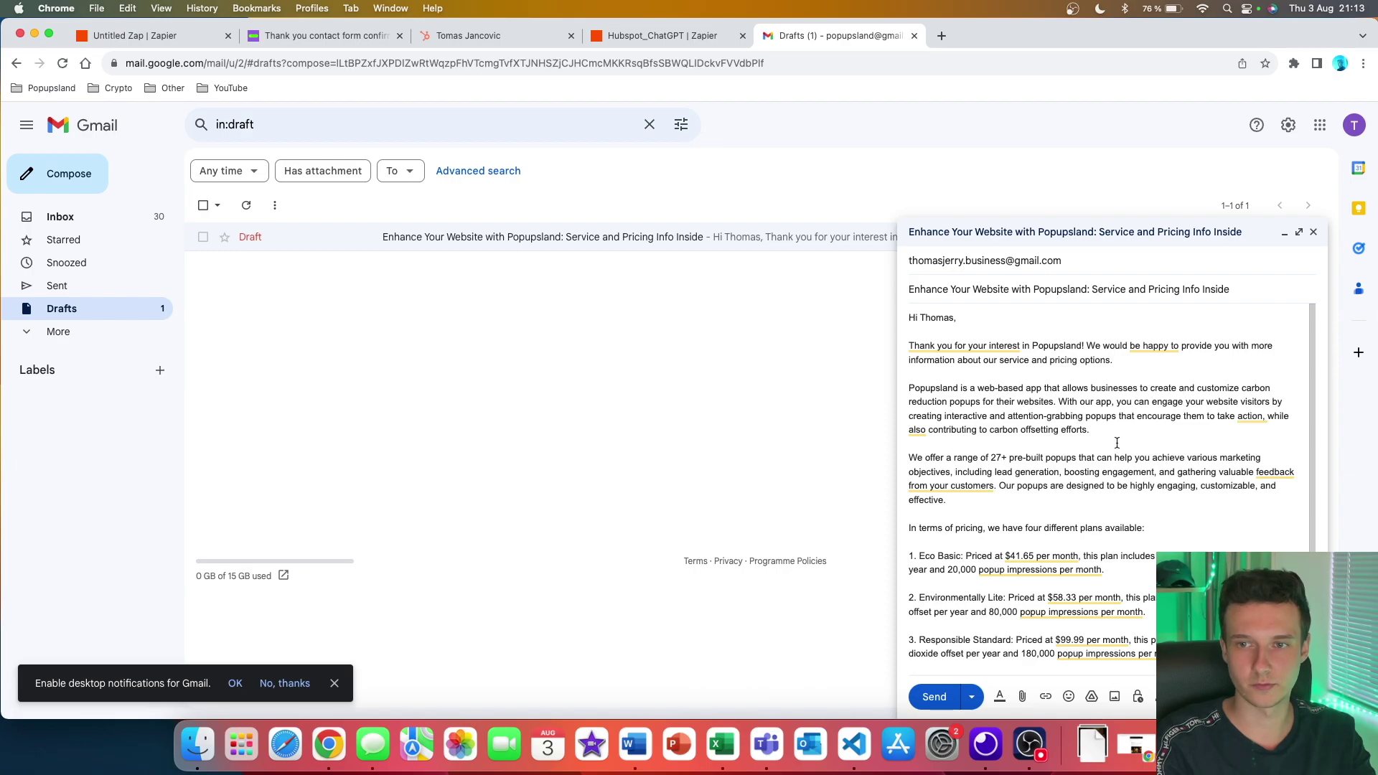
{"action": "scroll", "coordinate": [949, 476], "scroll_direction": "down", "scroll_amount": 3}
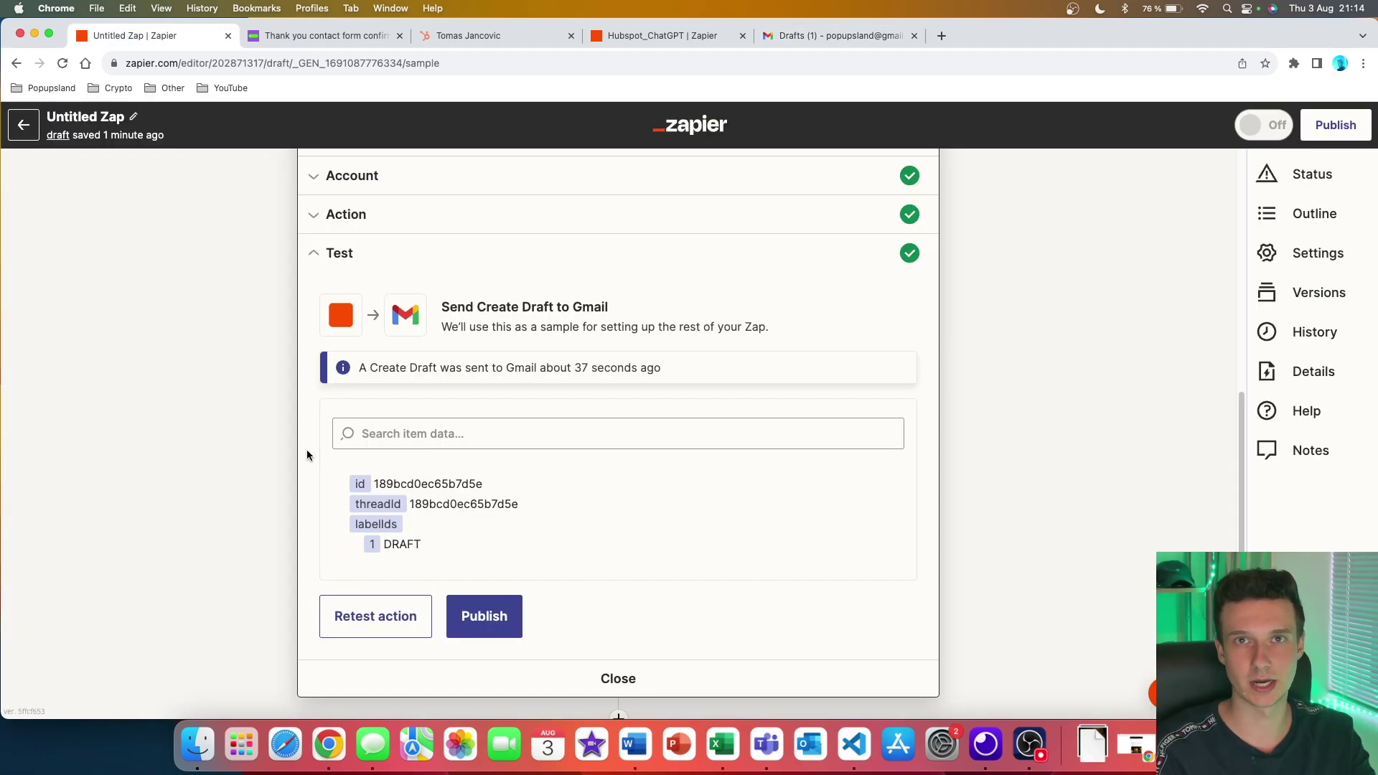
Back in the Zap, change the Gmail step's event to Send Email and keep the connected Gmail account
{"action": "scroll", "coordinate": [302, 388], "scroll_direction": "up", "scroll_amount": 5}
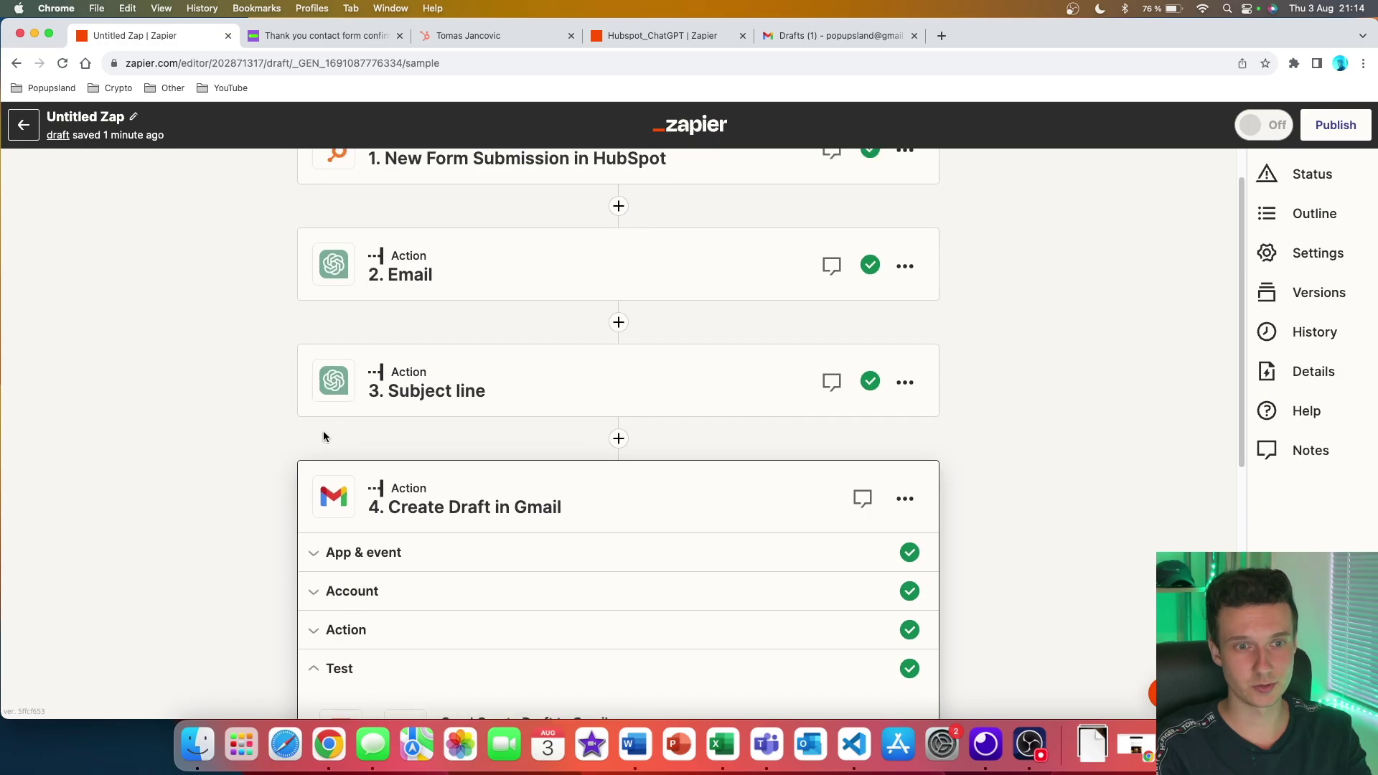
{"action": "scroll", "coordinate": [402, 467], "scroll_direction": "down", "scroll_amount": 1}
{"action": "left_click", "coordinate": [403, 448]}
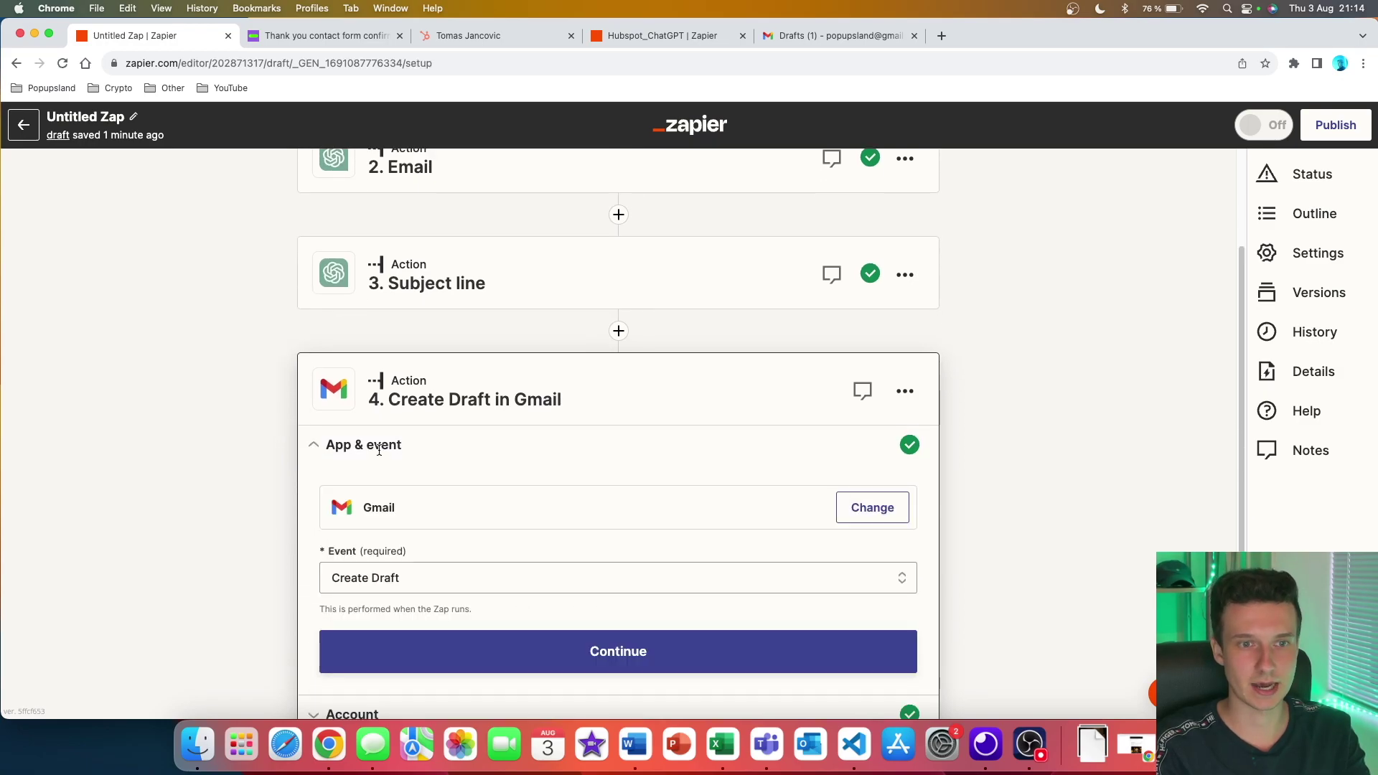
{"action": "scroll", "coordinate": [277, 471], "scroll_direction": "down", "scroll_amount": 3}
{"action": "left_click", "coordinate": [411, 362]}
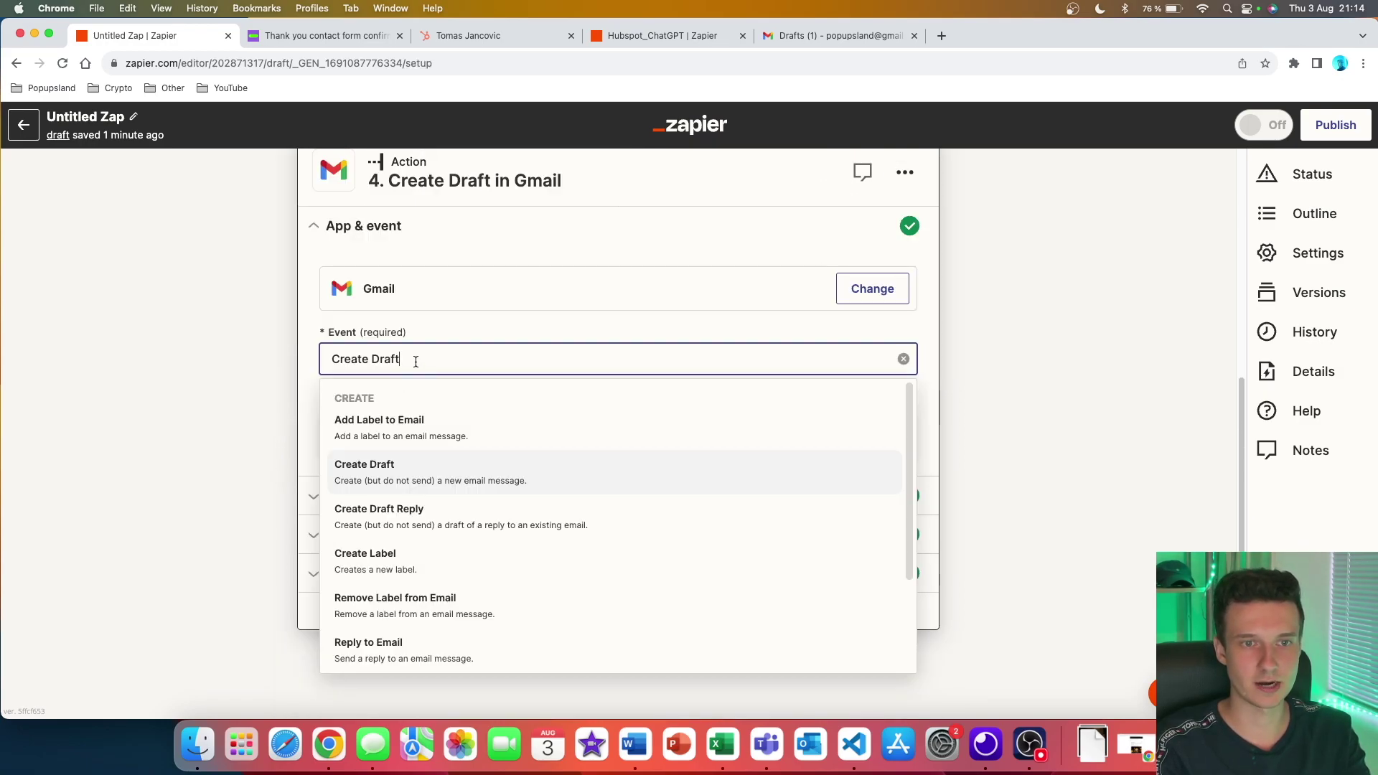
{"action": "key", "text": "super+a"}
{"action": "type", "text": "send"}
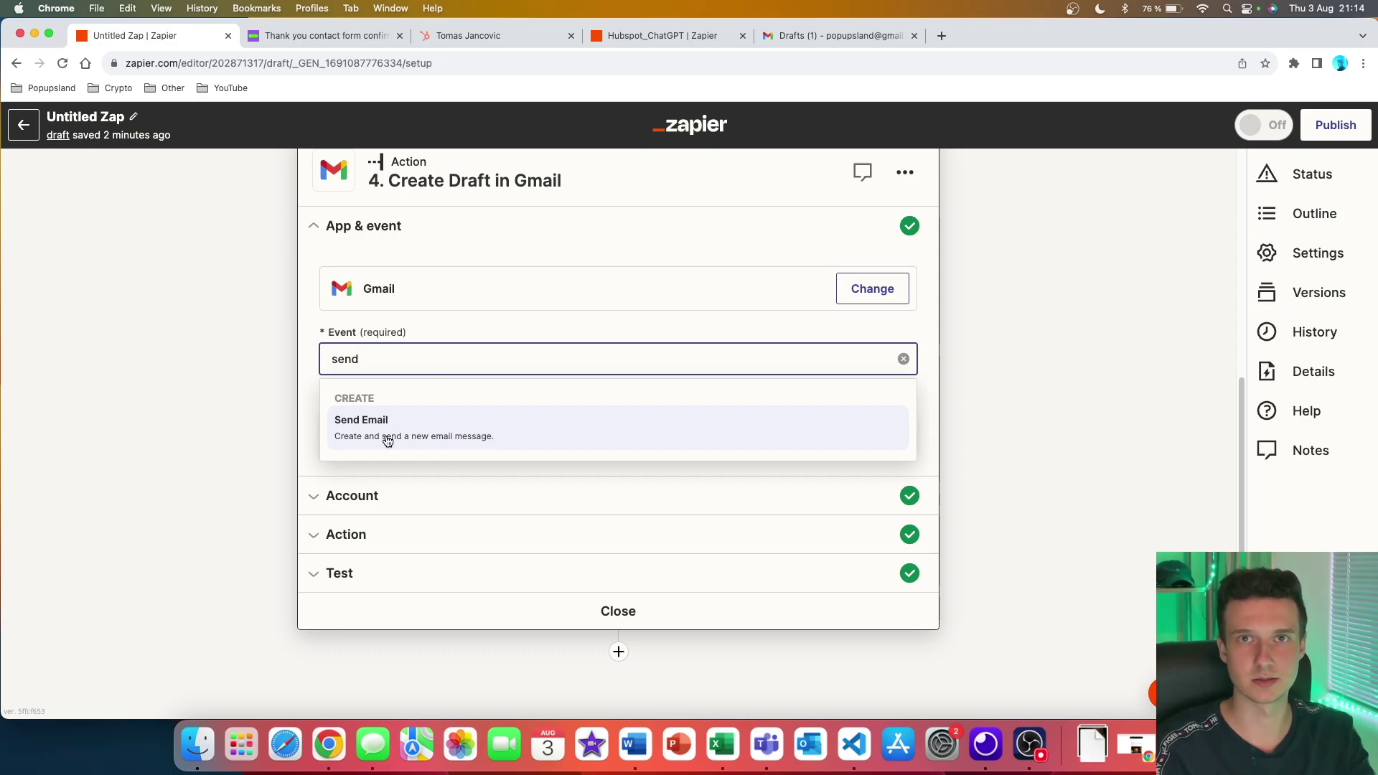
{"action": "left_click", "coordinate": [399, 433]}
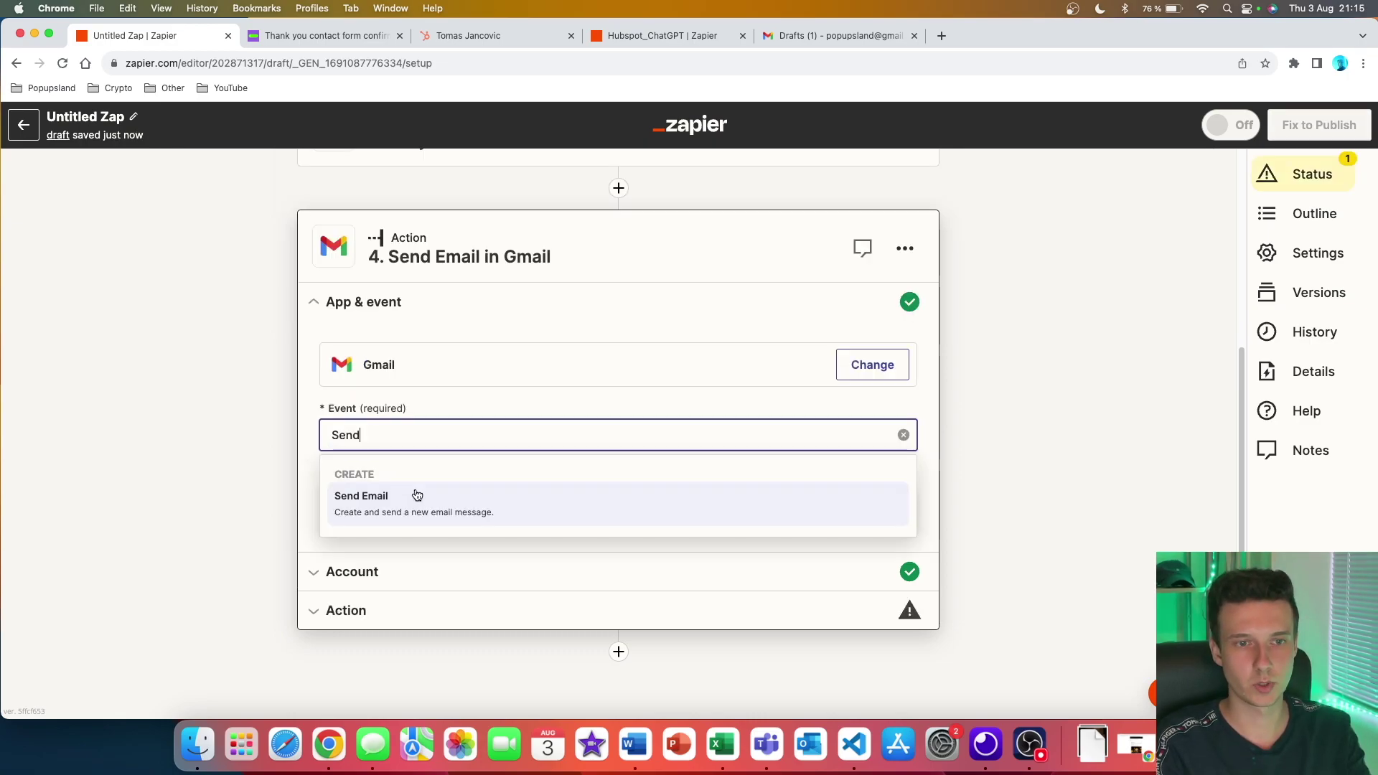
{"action": "left_click", "coordinate": [590, 511]}
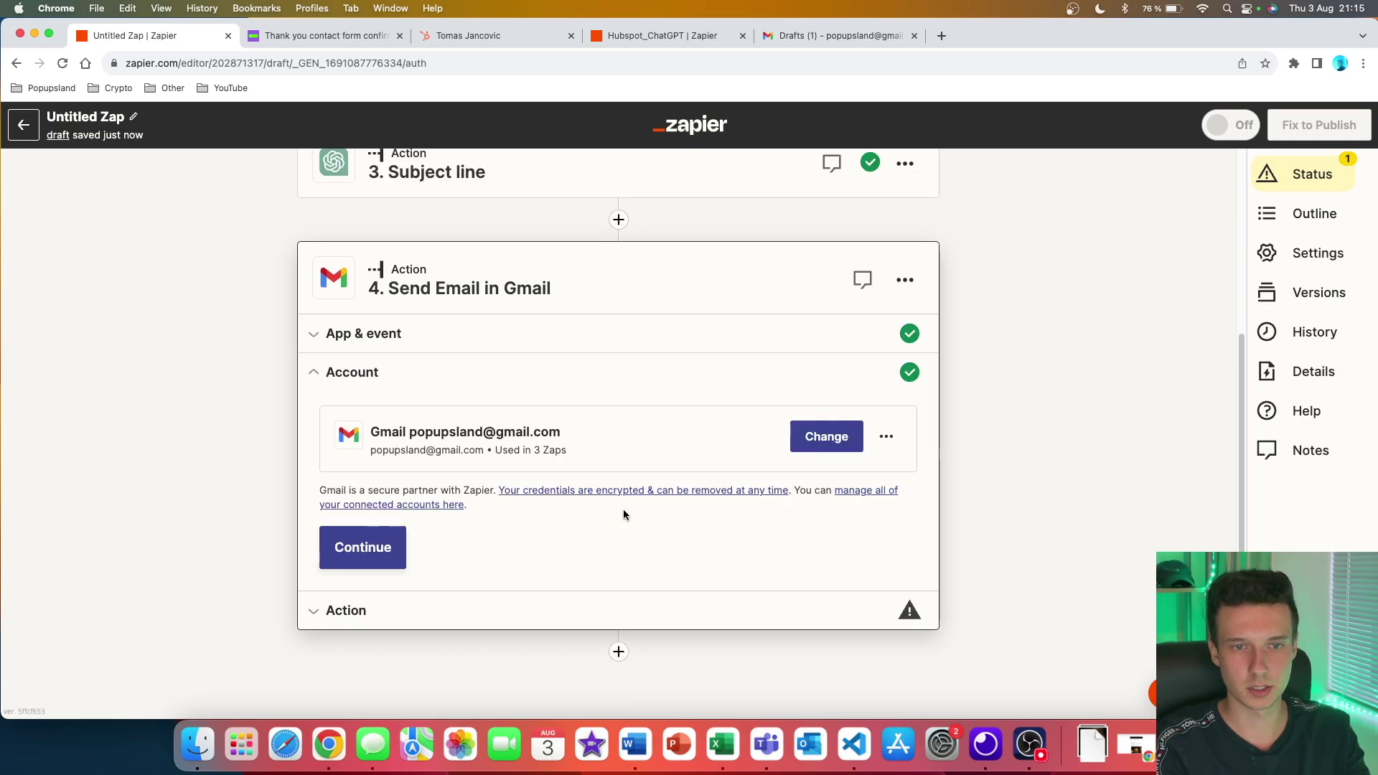
{"action": "left_click", "coordinate": [385, 548]}
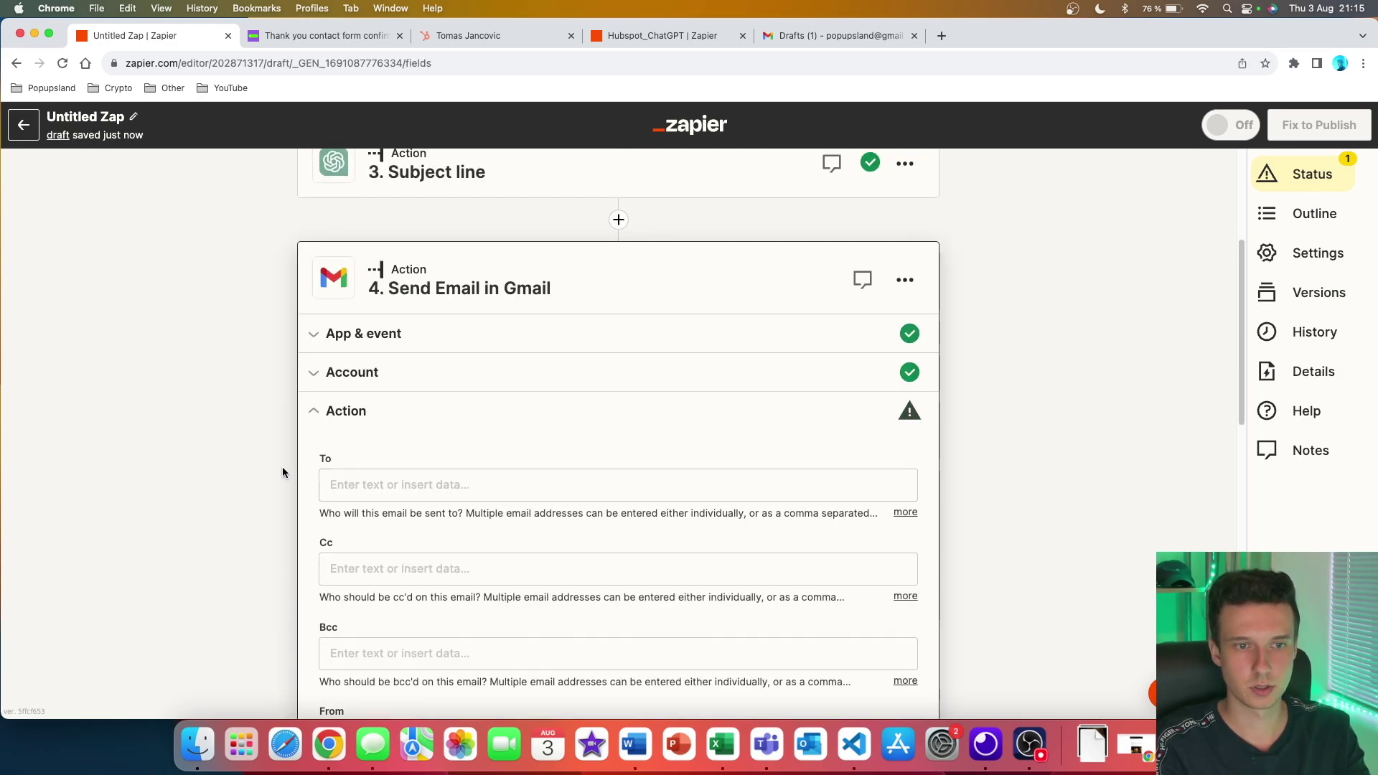
Set the email's To recipient to the HubSpot submission's Email value and its From Name to "Popupsland"
{"action": "left_click", "coordinate": [564, 589]}
{"action": "scroll", "coordinate": [557, 590], "scroll_direction": "down", "scroll_amount": 2}
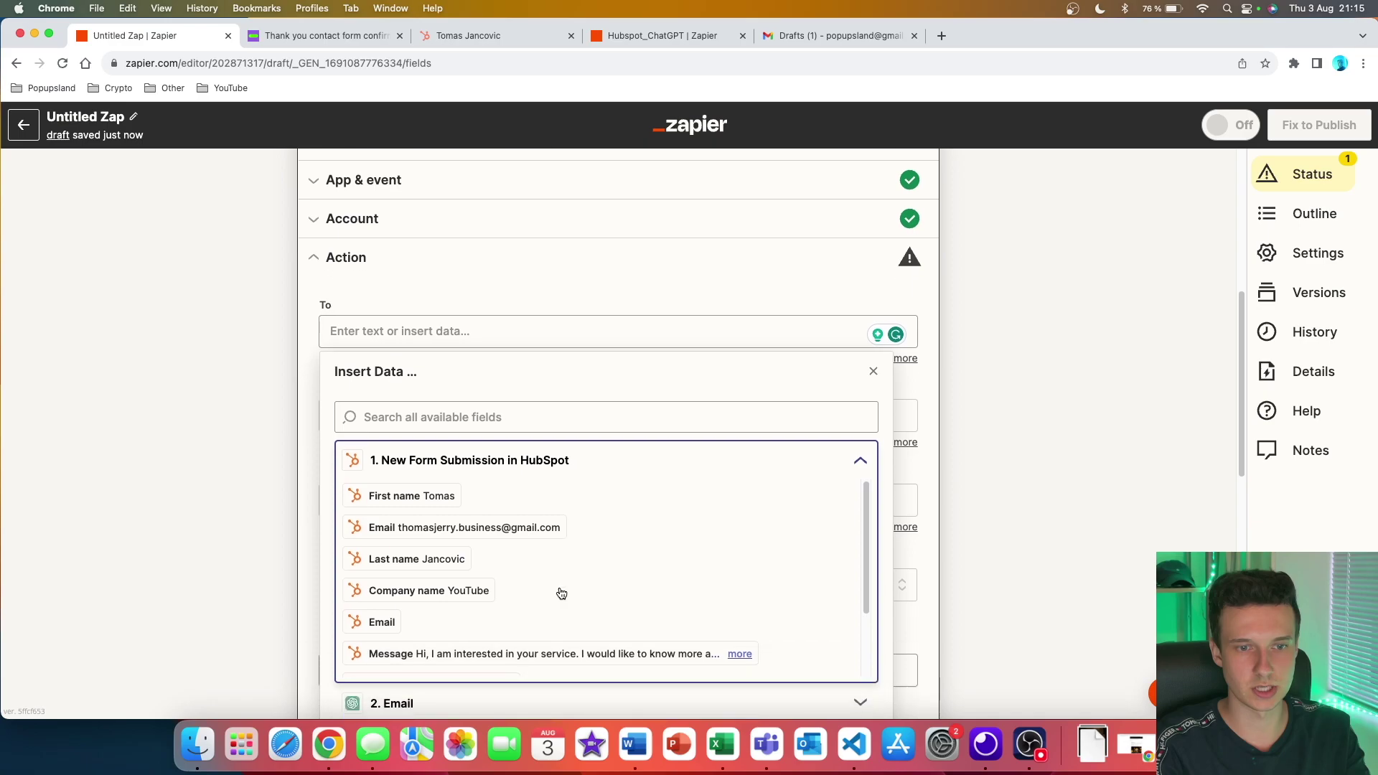
{"action": "scroll", "coordinate": [420, 590], "scroll_direction": "down", "scroll_amount": 2}
{"action": "left_click", "coordinate": [502, 509]}
{"action": "type", "text": "Popupsland"}
Insert the Subject line step's Assistant Response Message as the outgoing email's Subject
{"action": "scroll", "coordinate": [400, 526], "scroll_direction": "down", "scroll_amount": 2}
{"action": "left_click", "coordinate": [399, 531]}
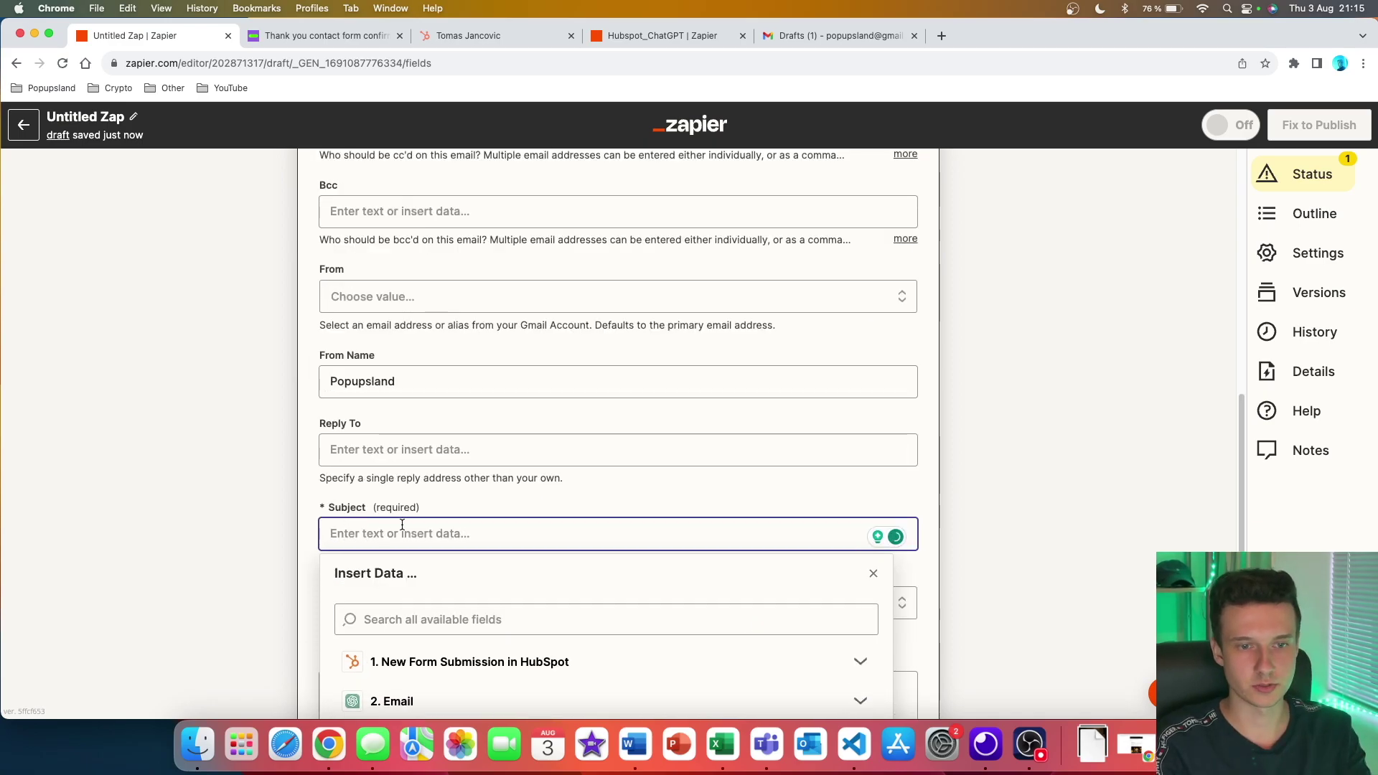
{"action": "scroll", "coordinate": [422, 529], "scroll_direction": "down", "scroll_amount": 3}
{"action": "left_click", "coordinate": [422, 529]}
Insert the Email step's Assistant Response Message as the outgoing email's Body, keeping the plain body type
{"action": "left_click", "coordinate": [424, 593]}
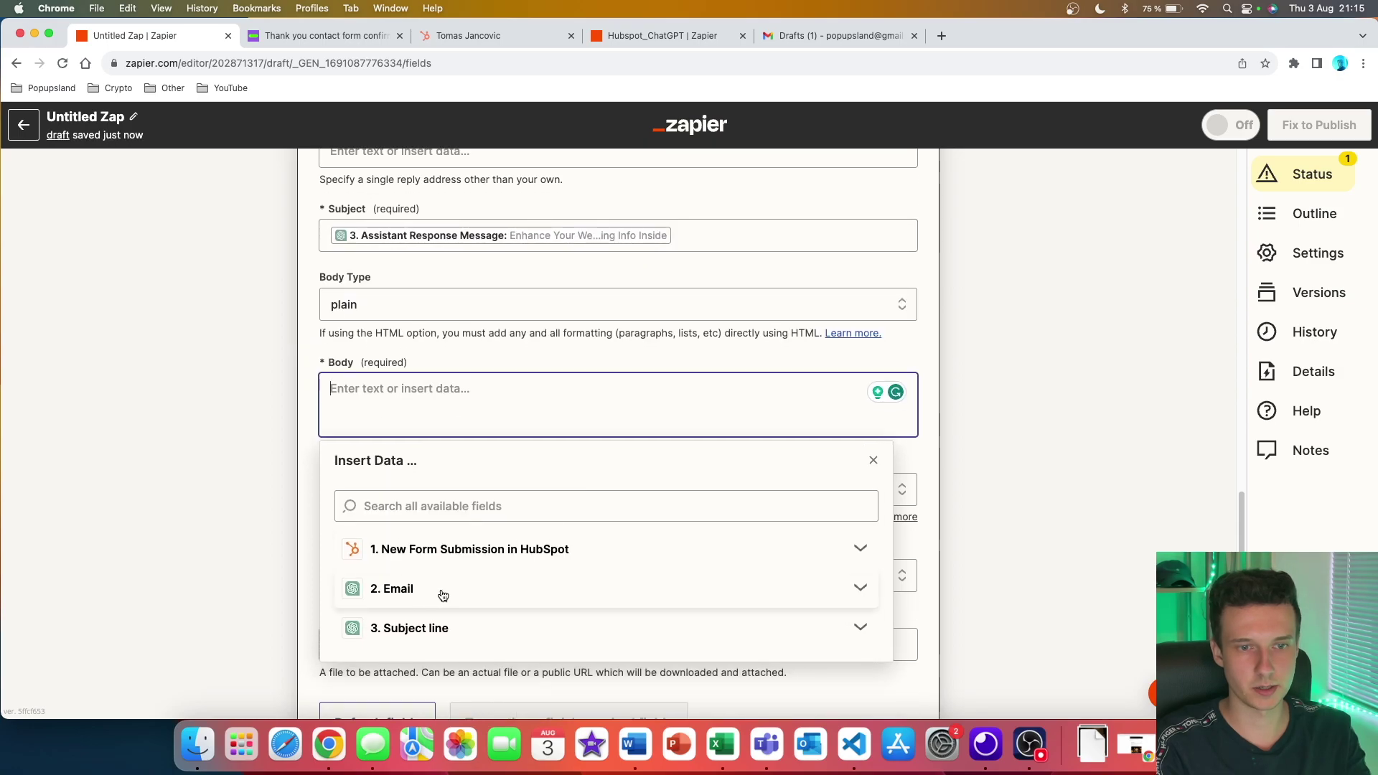
{"action": "left_click", "coordinate": [440, 588]}
{"action": "scroll", "coordinate": [587, 538], "scroll_direction": "down", "scroll_amount": 3}
{"action": "scroll", "coordinate": [584, 516], "scroll_direction": "down", "scroll_amount": 3}
{"action": "left_click", "coordinate": [584, 517]}
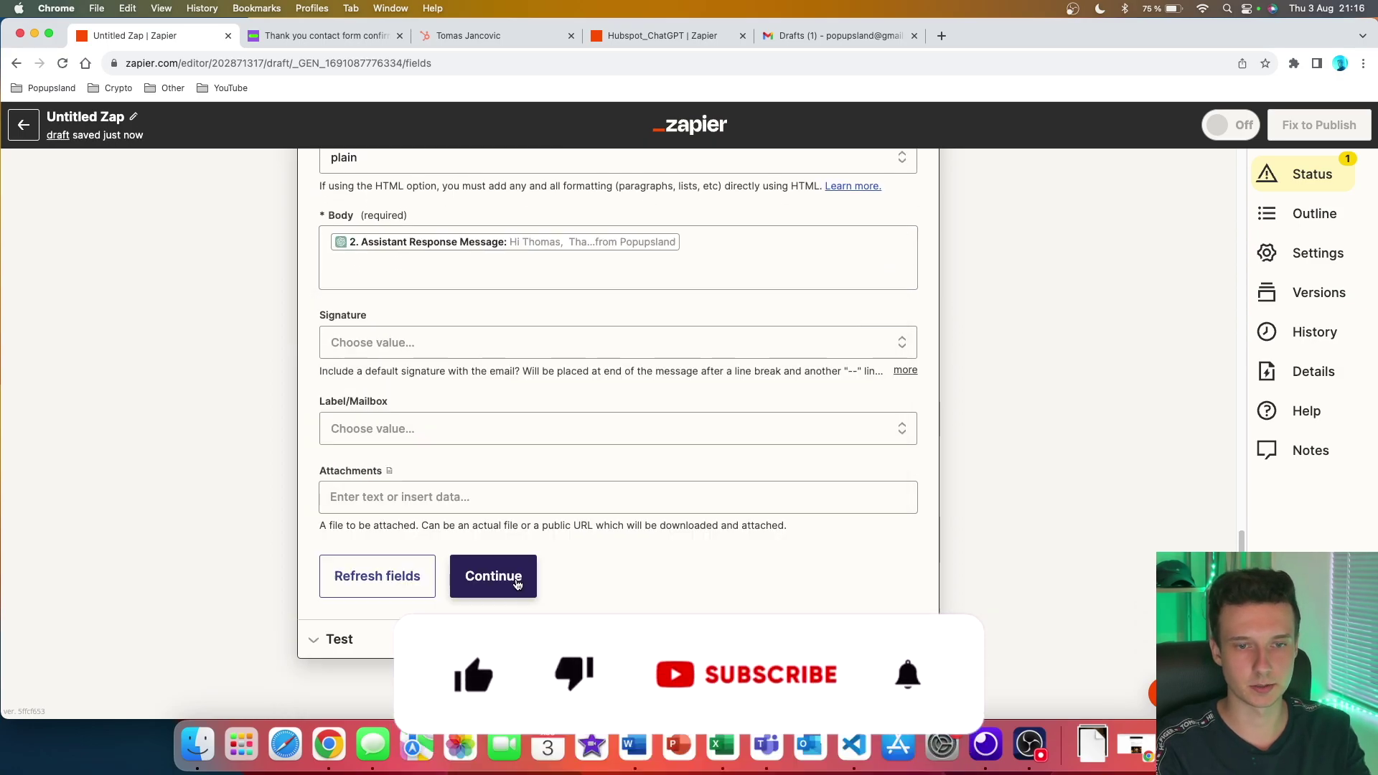
Continue to the Send Email test, review the message data and run the test
{"action": "left_click", "coordinate": [492, 575]}
{"action": "scroll", "coordinate": [516, 580], "scroll_direction": "down", "scroll_amount": 6}
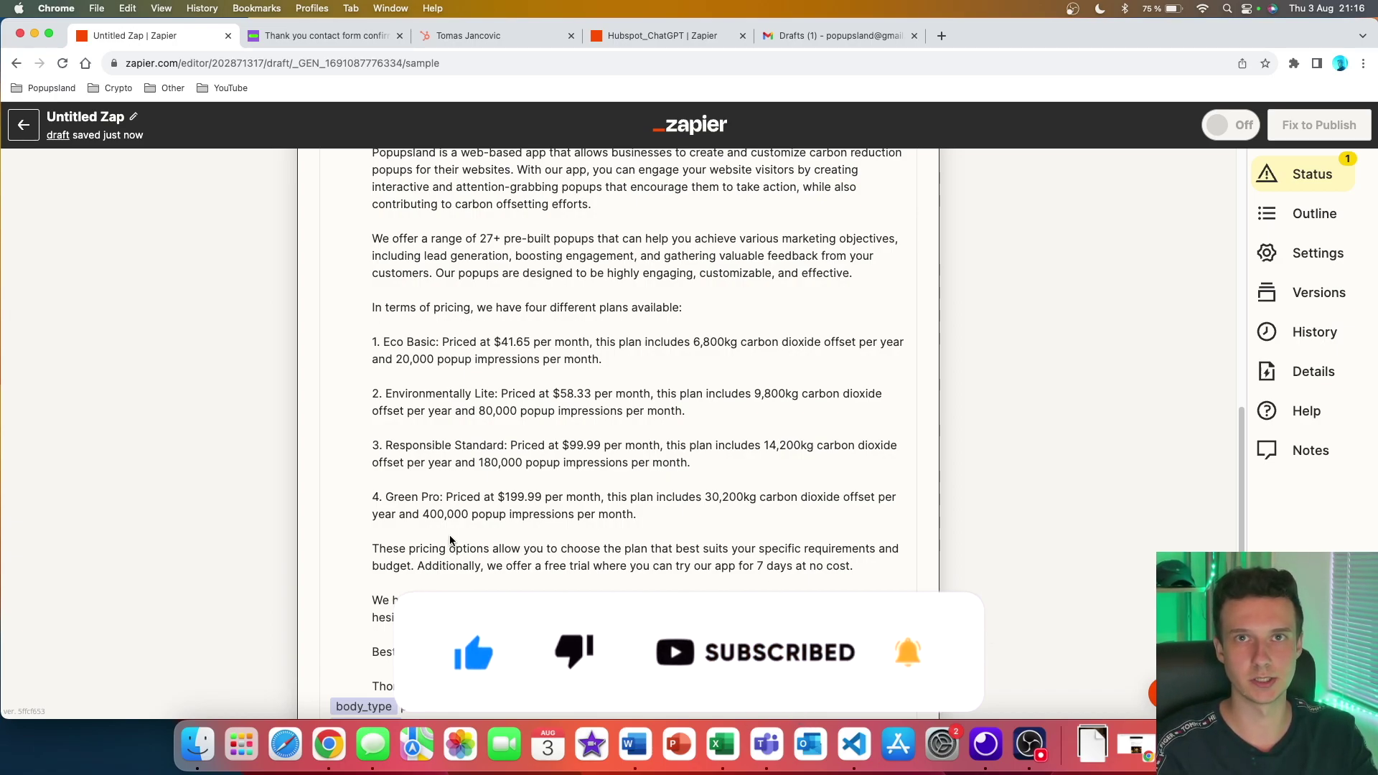
{"action": "scroll", "coordinate": [480, 603], "scroll_direction": "down", "scroll_amount": 7}
{"action": "left_click", "coordinate": [480, 602]}
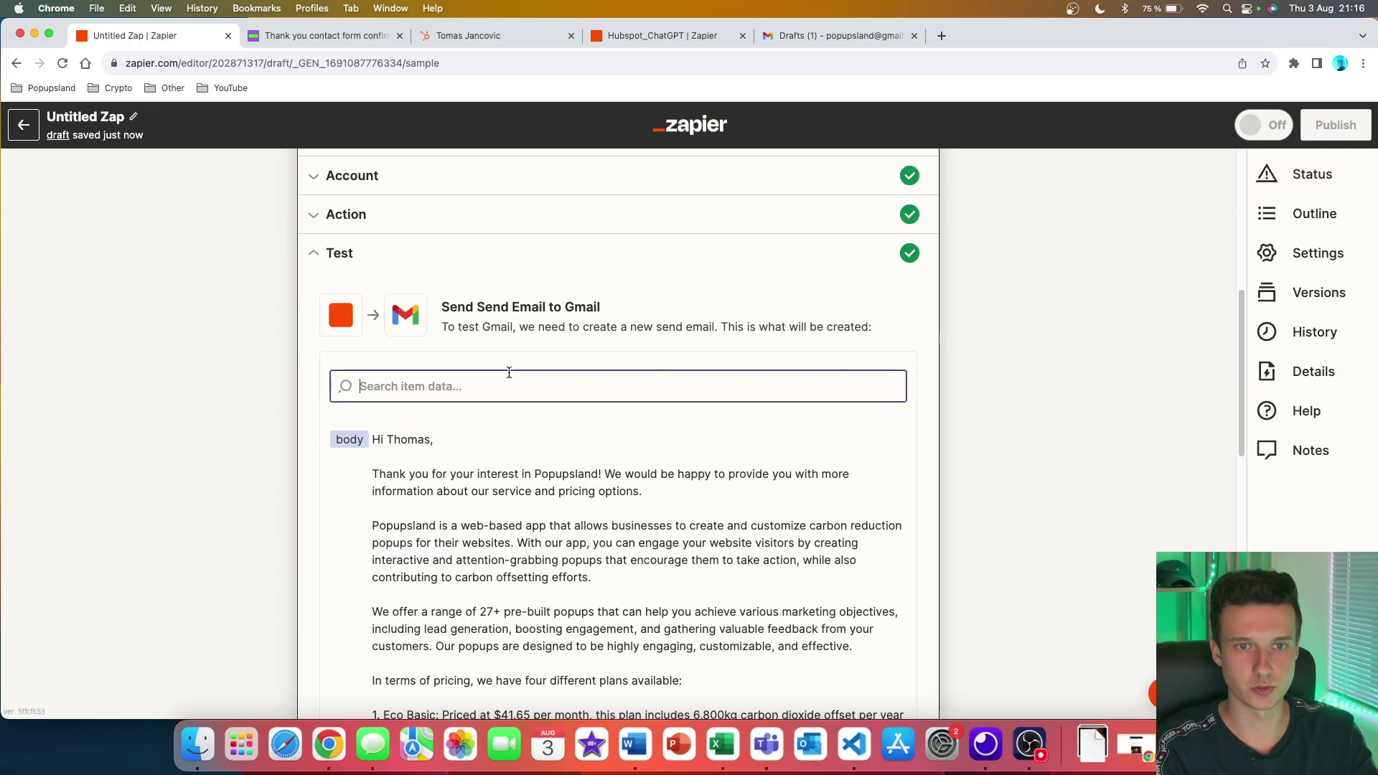
Switch to the recipient's Gmail inbox, open the Popupsland test email and review its introduction and pricing plans
{"action": "left_click_drag", "start_coordinate": [422, 542], "coordinate": [385, 544]}
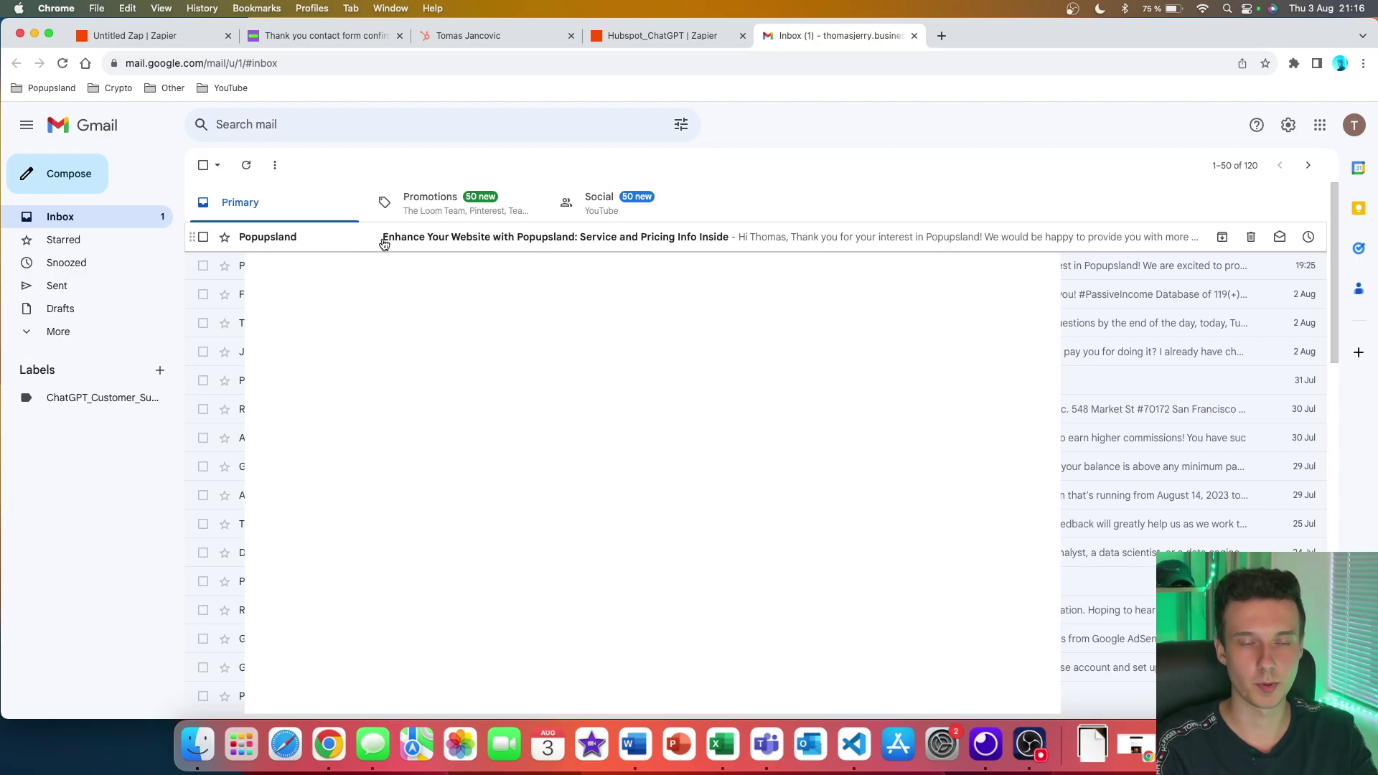
{"action": "left_click", "coordinate": [463, 239]}
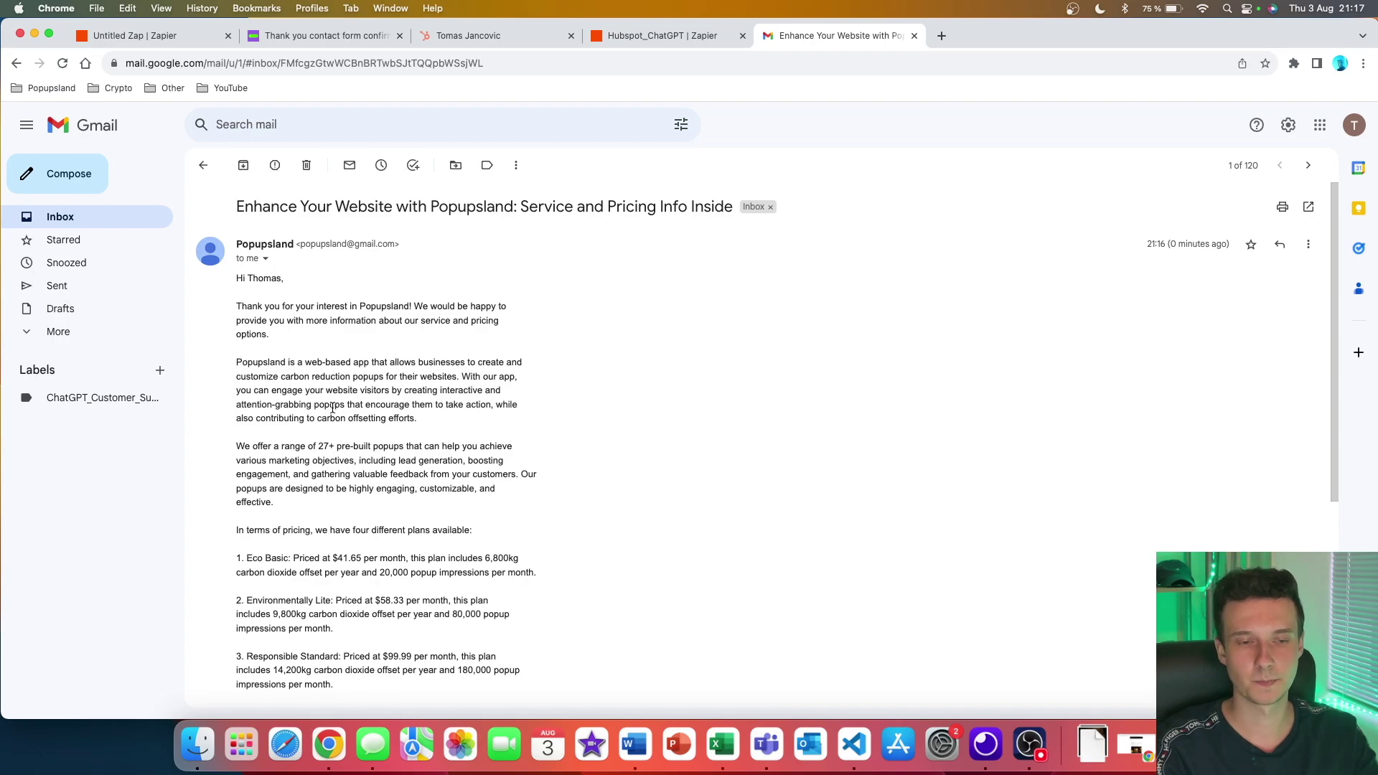
{"action": "left_click_drag", "start_coordinate": [231, 364], "coordinate": [425, 416]}
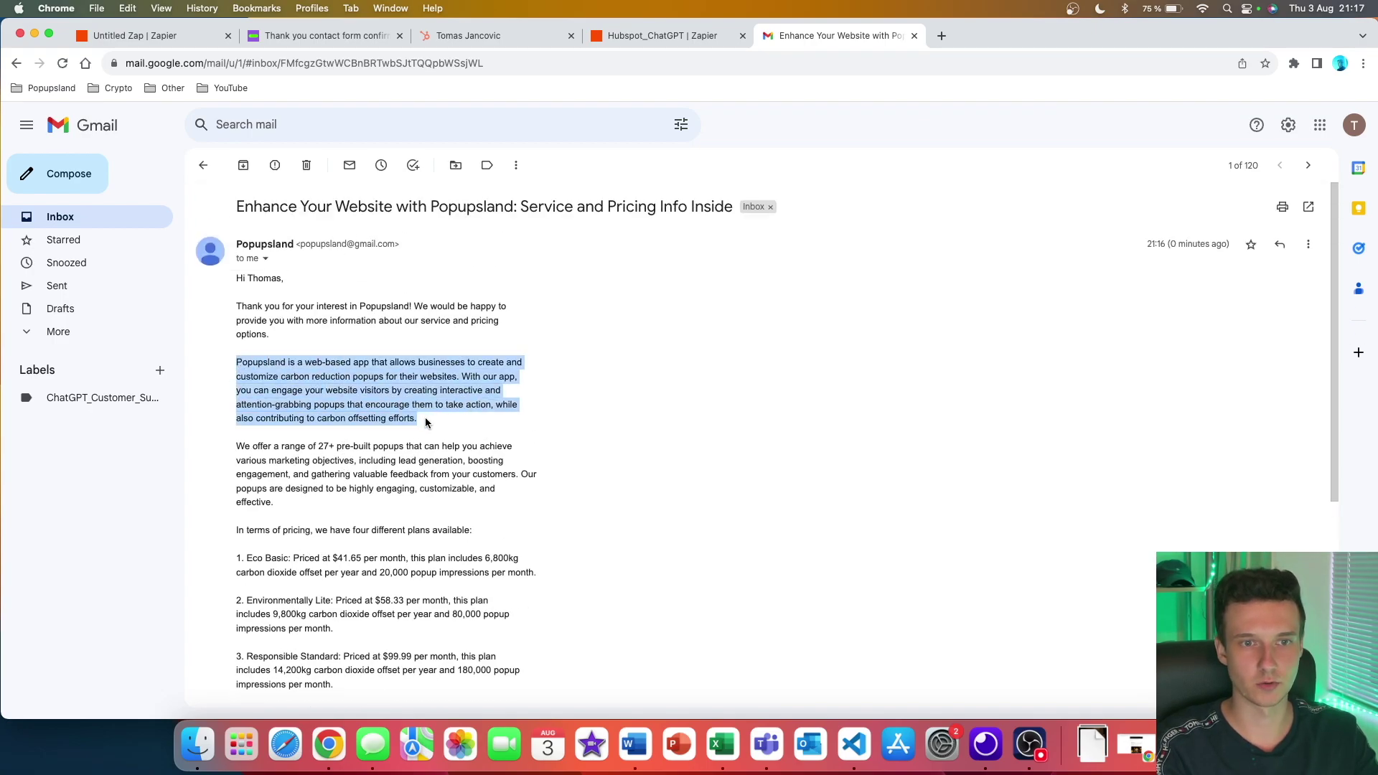
{"action": "scroll", "coordinate": [480, 430], "scroll_direction": "down", "scroll_amount": 5}
{"action": "left_click_drag", "start_coordinate": [235, 287], "coordinate": [389, 501]}
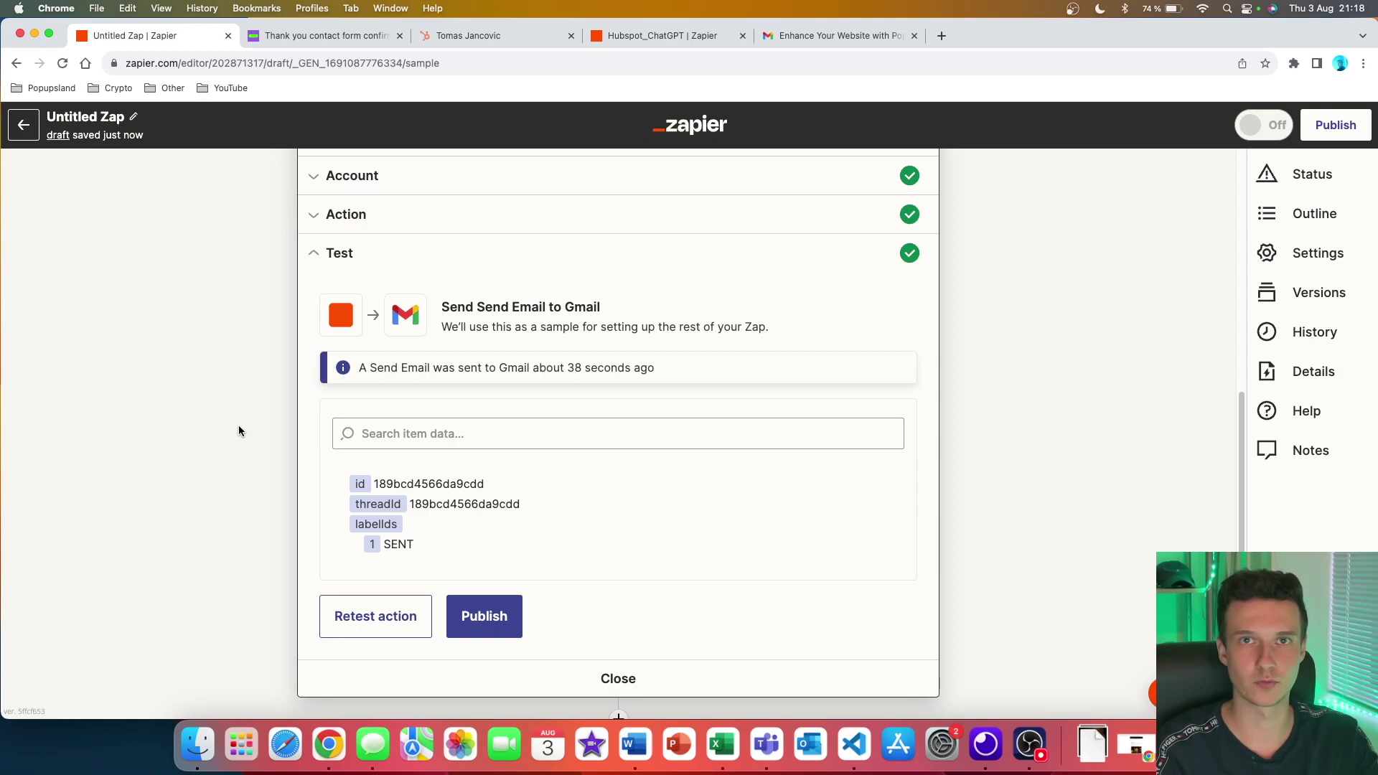
Rename the untitled Zap as "Hubspot_ChatGPT"
{"action": "left_click", "coordinate": [100, 116]}
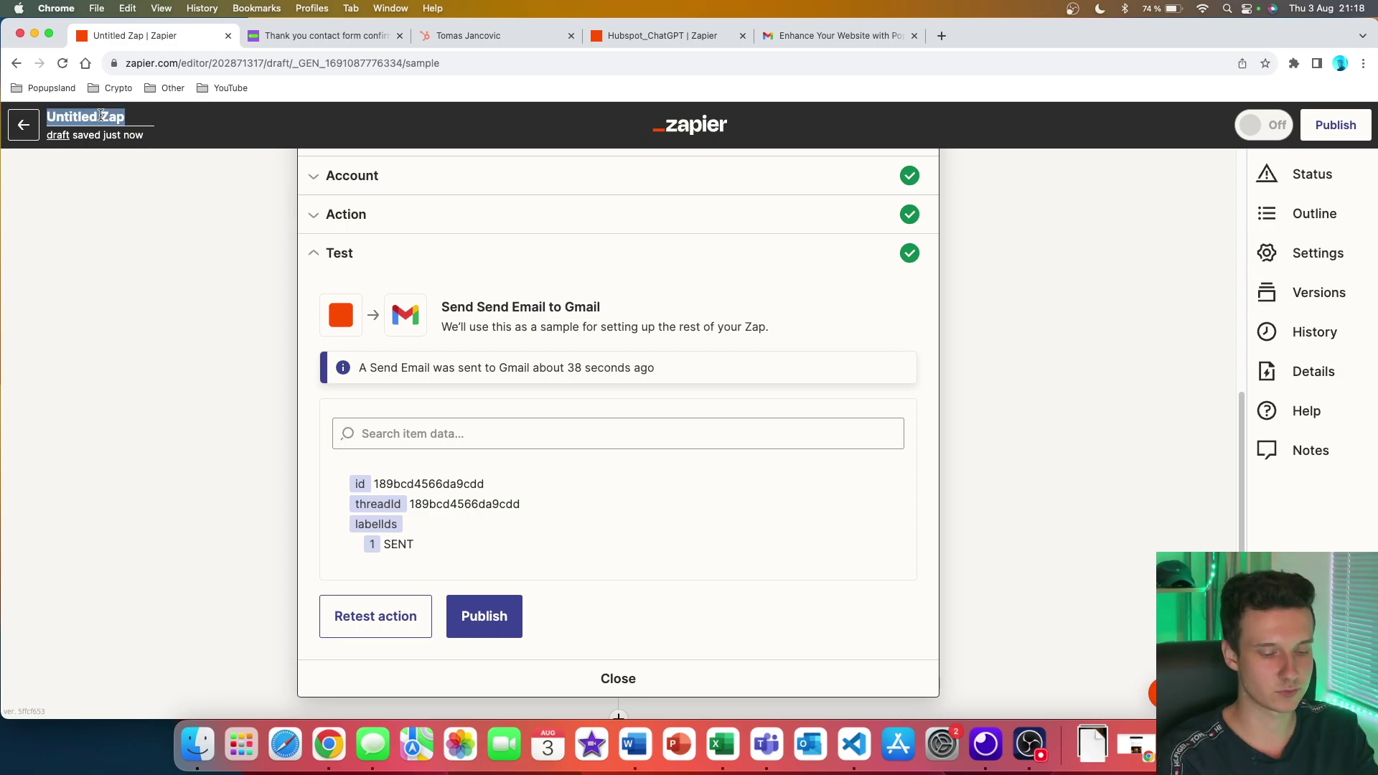
{"action": "type", "text": "Hubspot"}
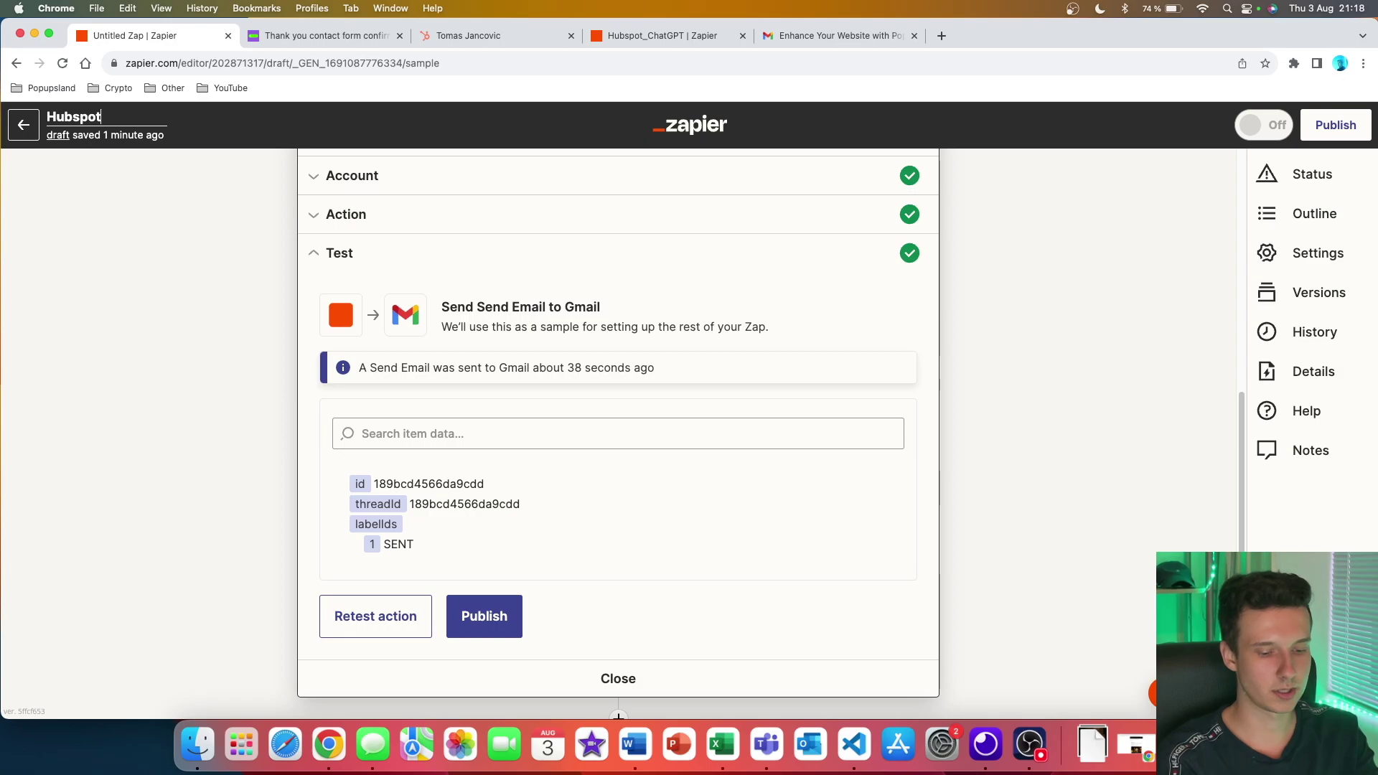
{"action": "type", "text": "_ChatGPT"}
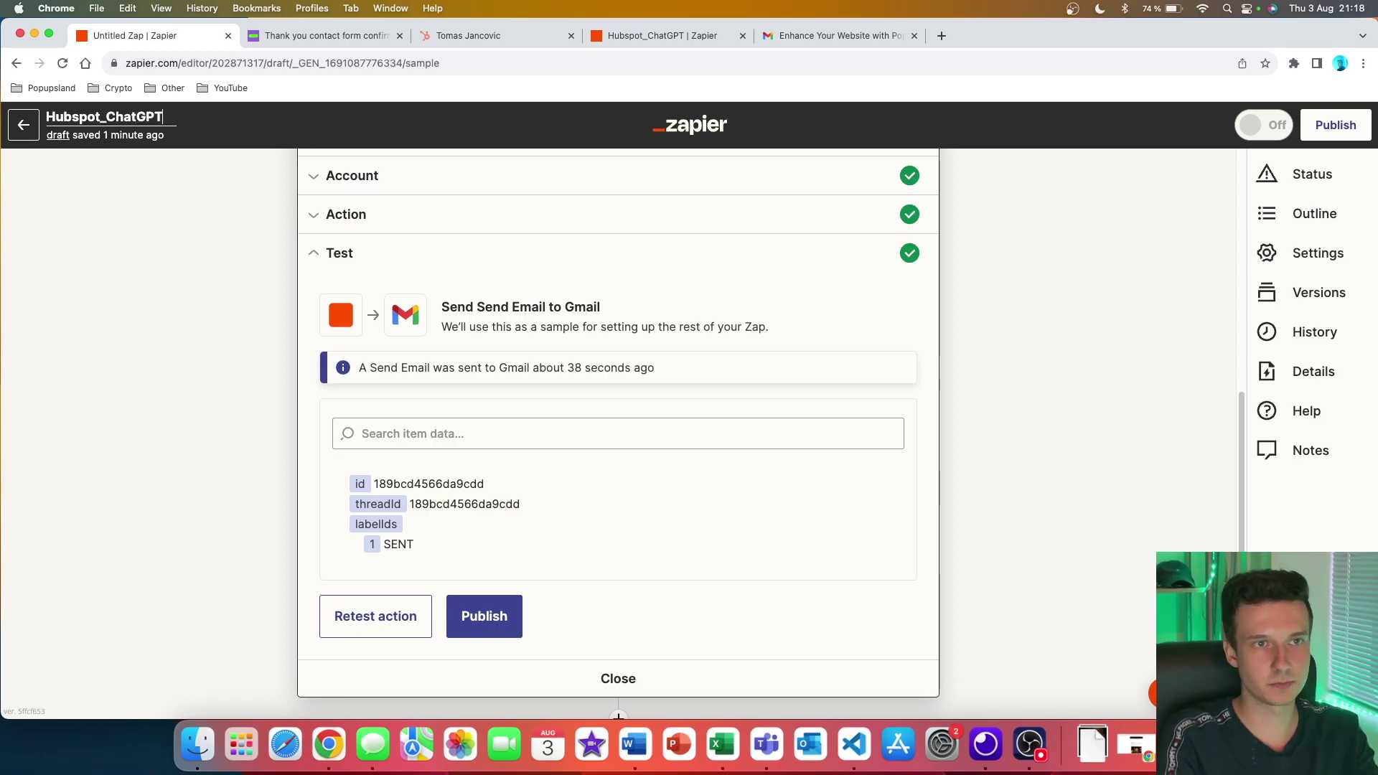
{"action": "key", "text": "Return"}
{"action": "scroll", "coordinate": [939, 246], "scroll_direction": "up", "scroll_amount": 6}
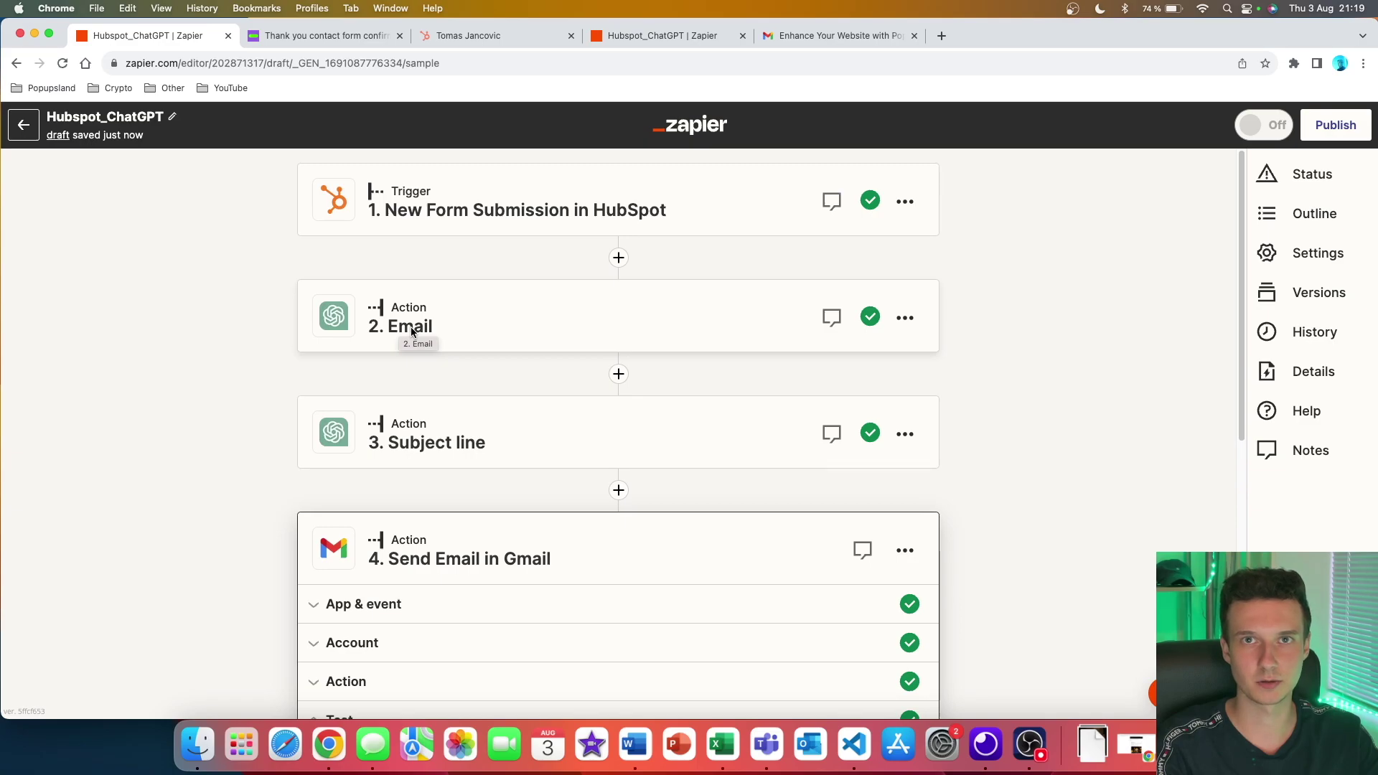
{"action": "scroll", "coordinate": [447, 279], "scroll_direction": "down", "scroll_amount": 4}
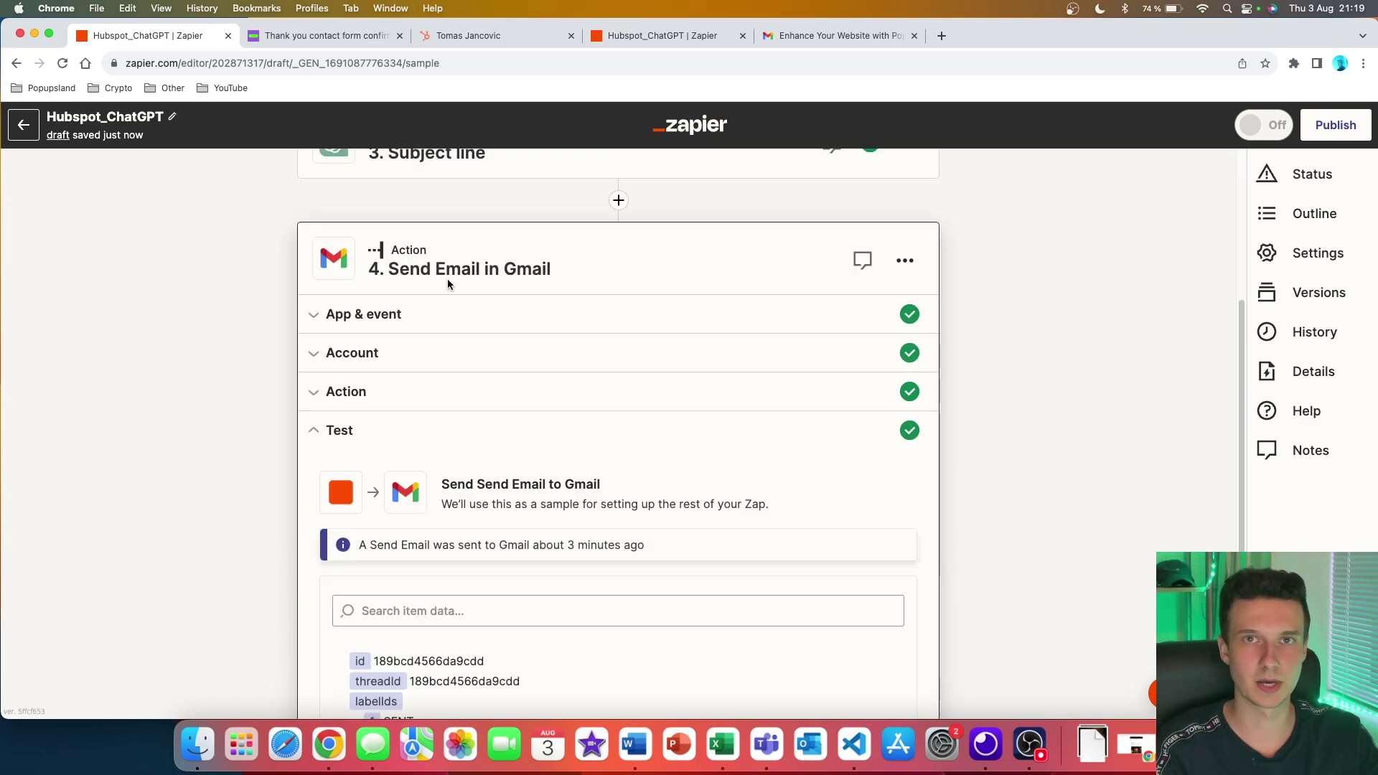